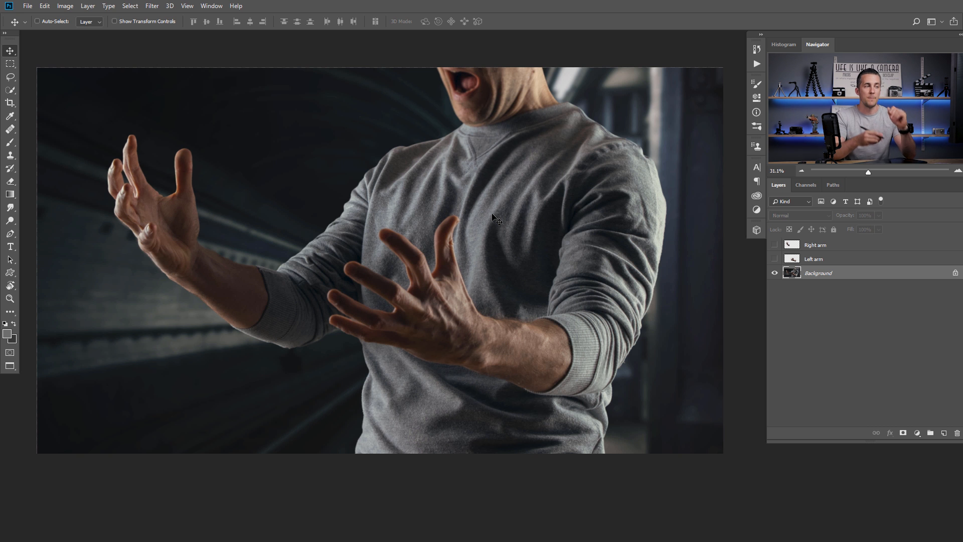
- Toggle the cut-out arm and Background visibility, ending with the full Background photo showing
left_click(775, 259, "alt")
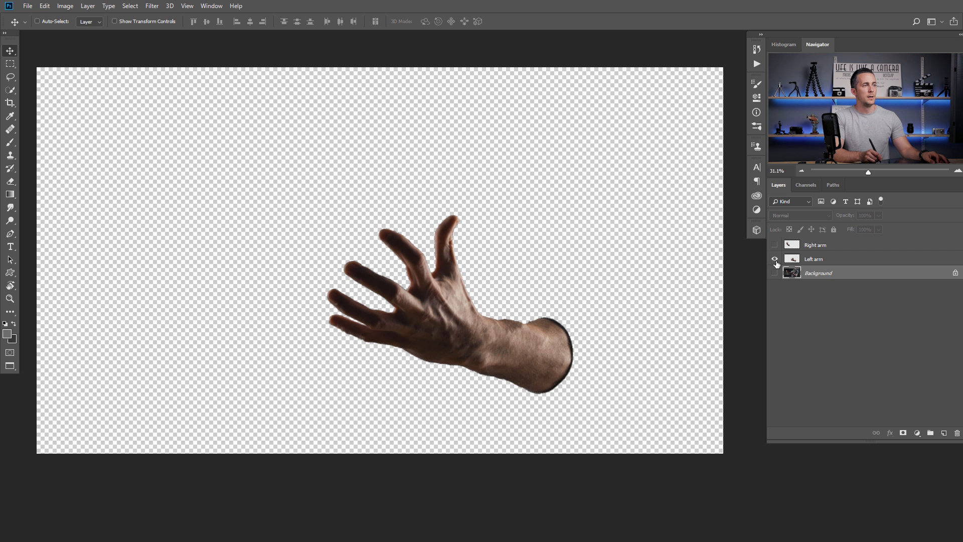
left_click(775, 260, "alt")
left_click(775, 259, "alt")
left_click(775, 259, "alt")
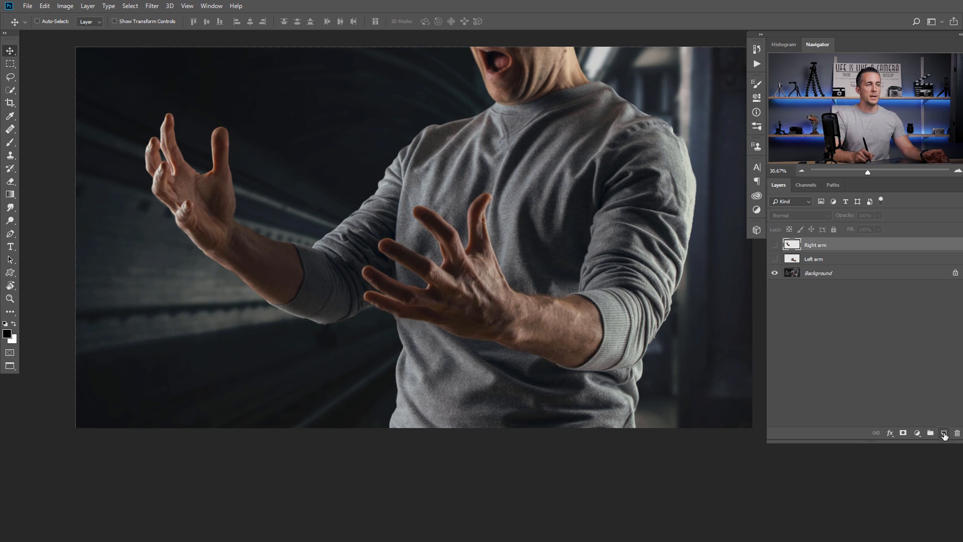
- Add a new empty layer named 'Rock texture'
left_click(944, 433)
double_click(812, 244)
type("Rock texture")
key("Return")
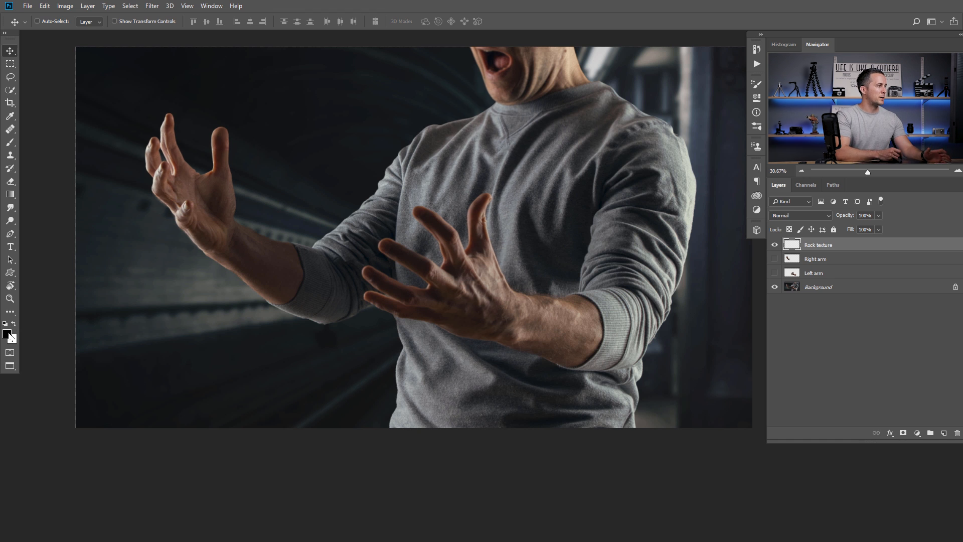
- Set the foreground colour to grey #747474 and the background colour to dark grey #4d4d4d
left_click(9, 334)
left_click(170, 276)
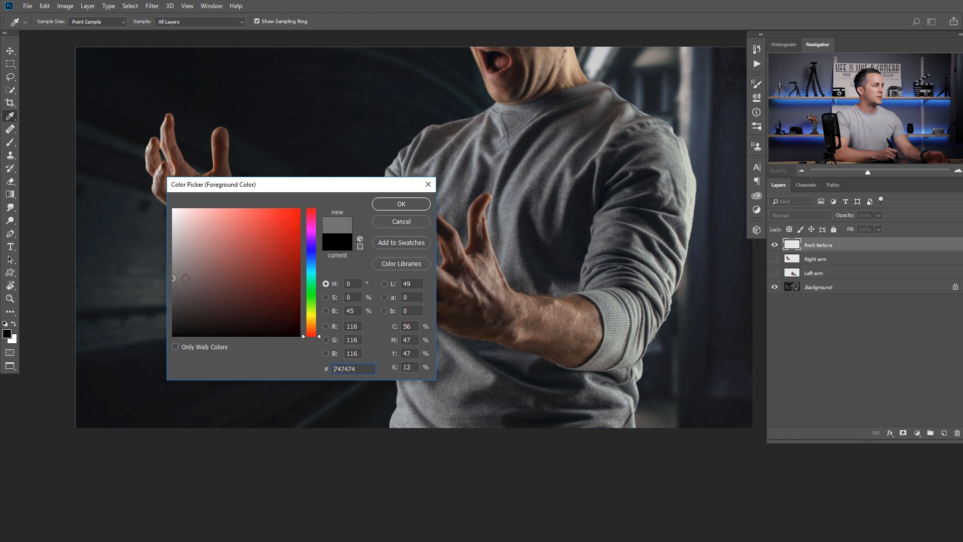
left_click(397, 206)
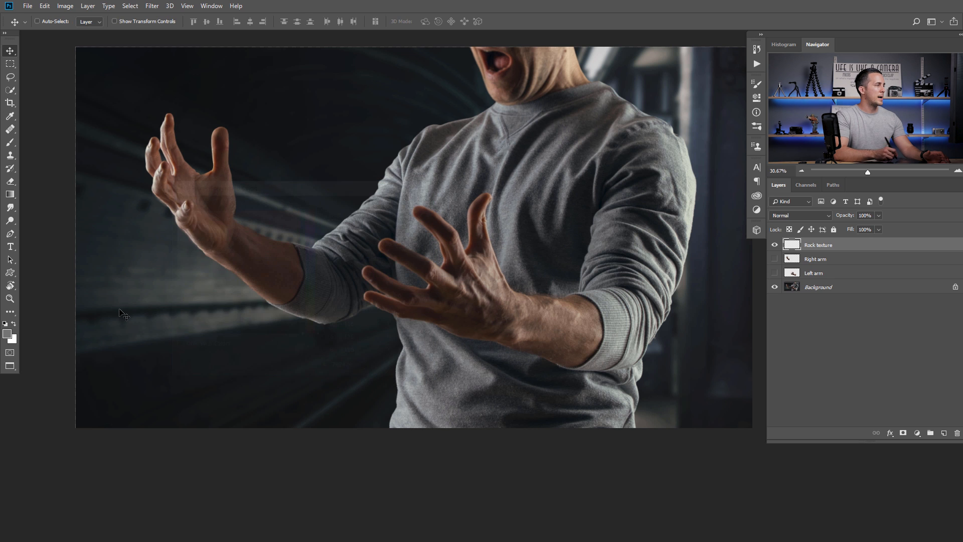
left_click(13, 341)
left_click_drag(173, 282, 163, 294)
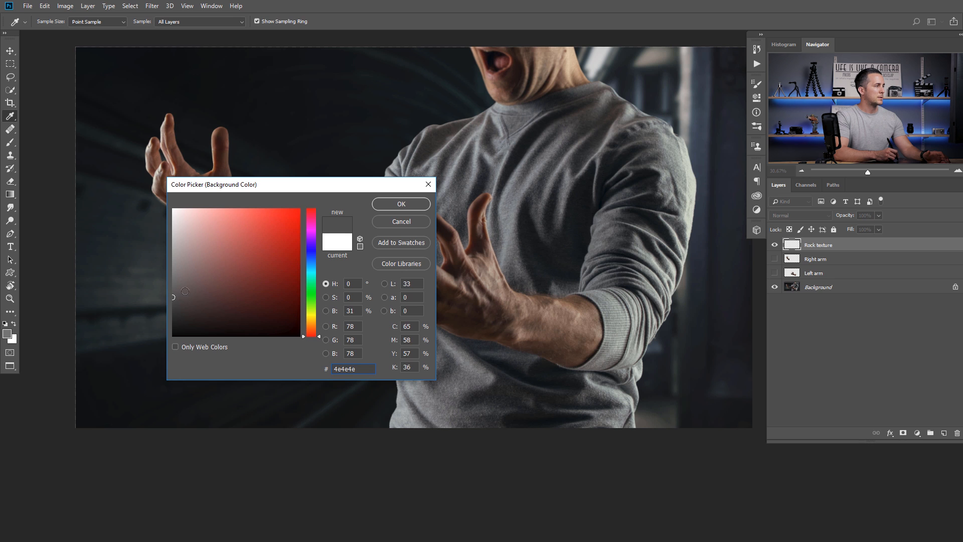
left_click(382, 206)
left_click(13, 340)
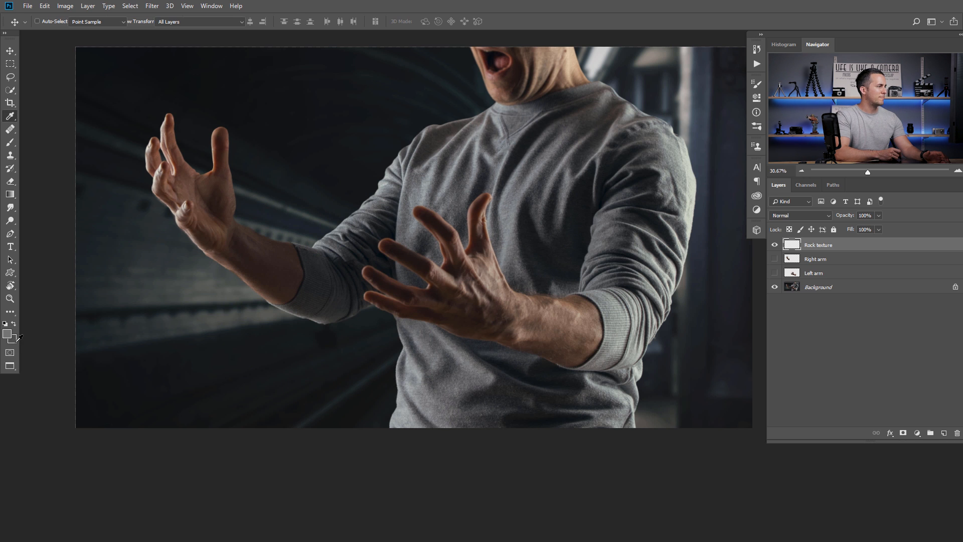
left_click(171, 297)
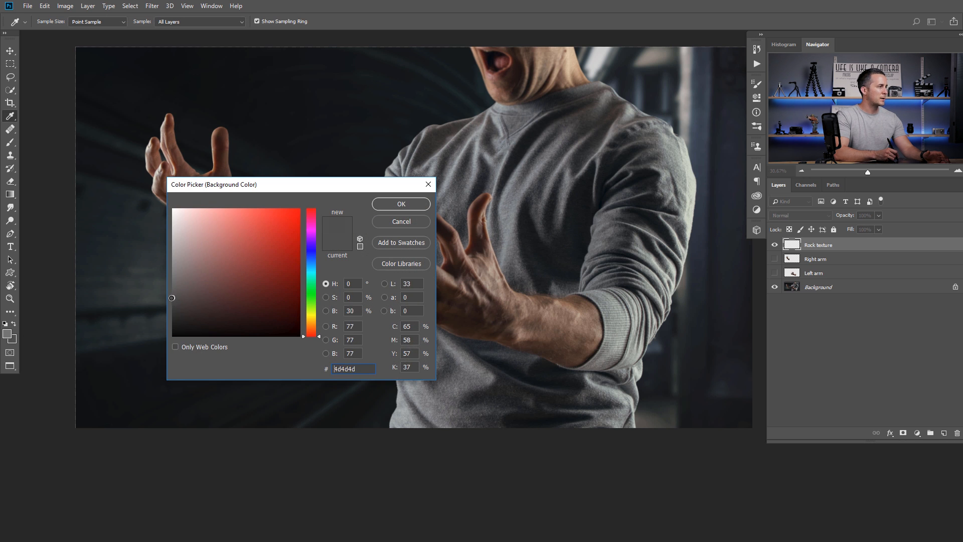
left_click(396, 204)
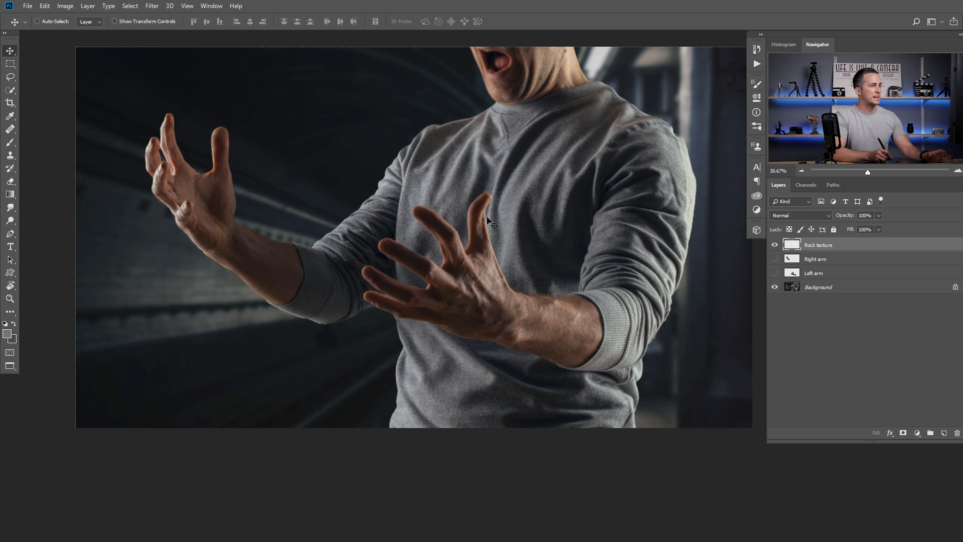
- Fill the Rock texture layer with grey clouds using Filter > Render > Clouds
left_click(152, 7)
mouse_move(162, 167)
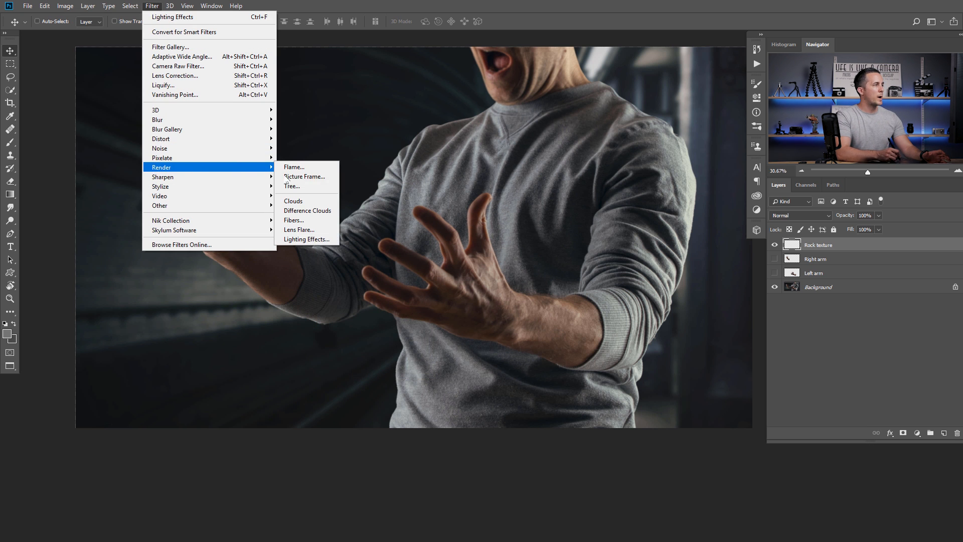
left_click(321, 200)
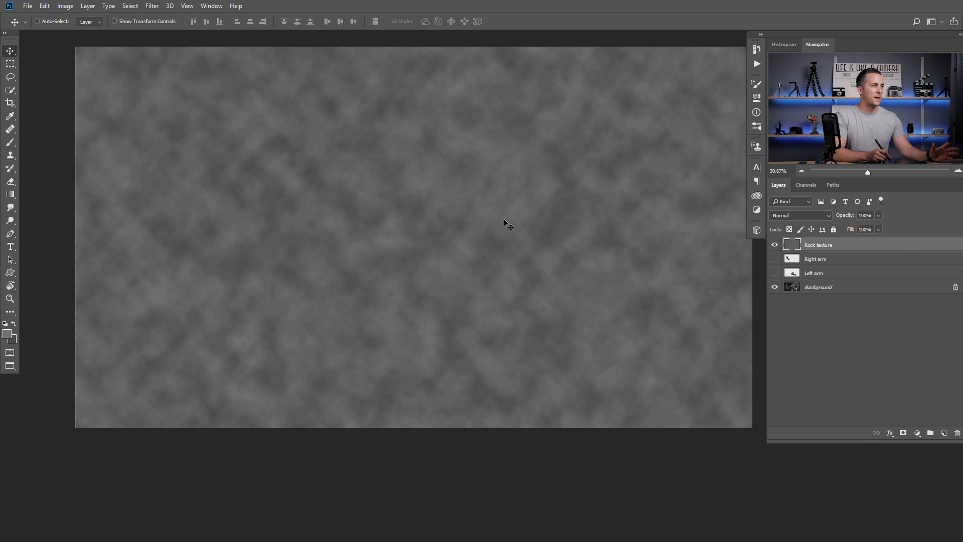
- Create a new empty Alpha 1 channel in the Channels panel
left_click_drag(513, 241, 486, 243)
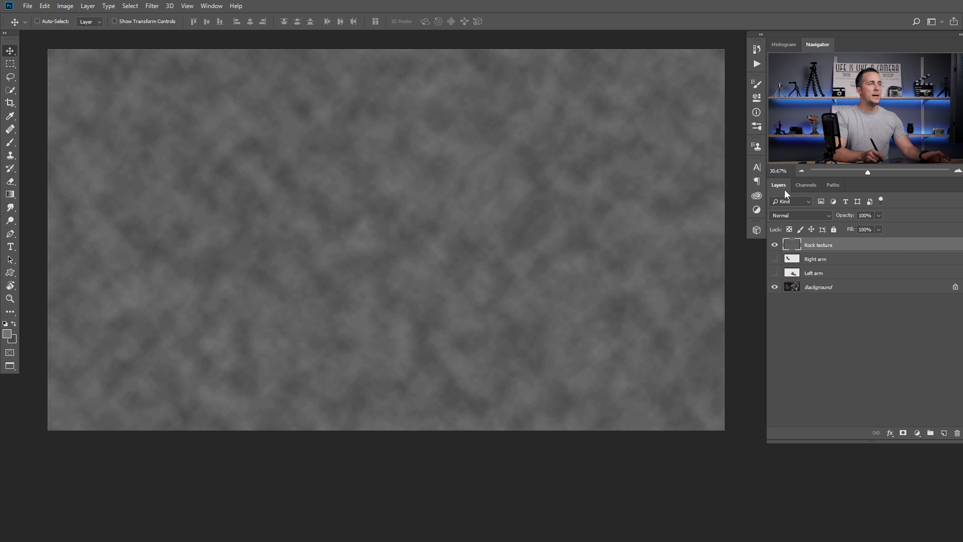
left_click(806, 186)
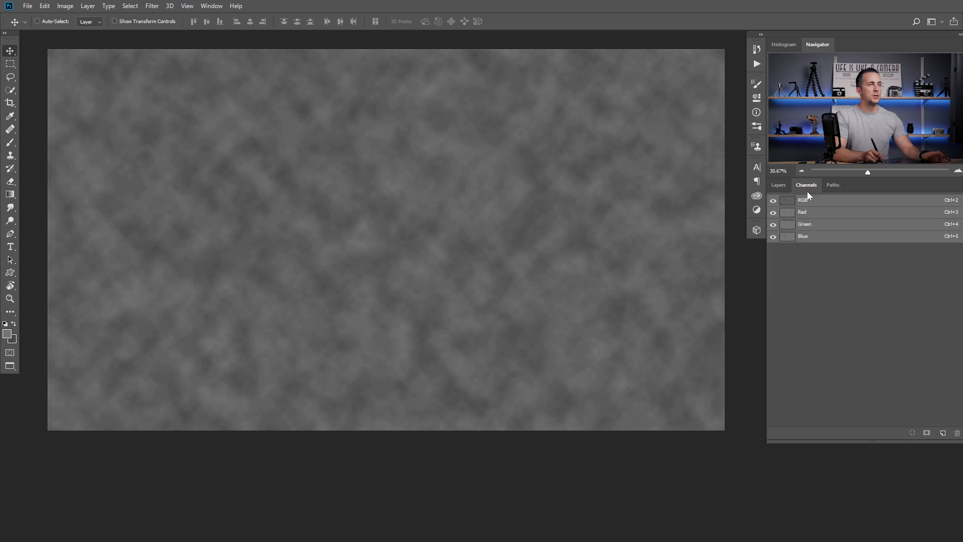
left_click(944, 433)
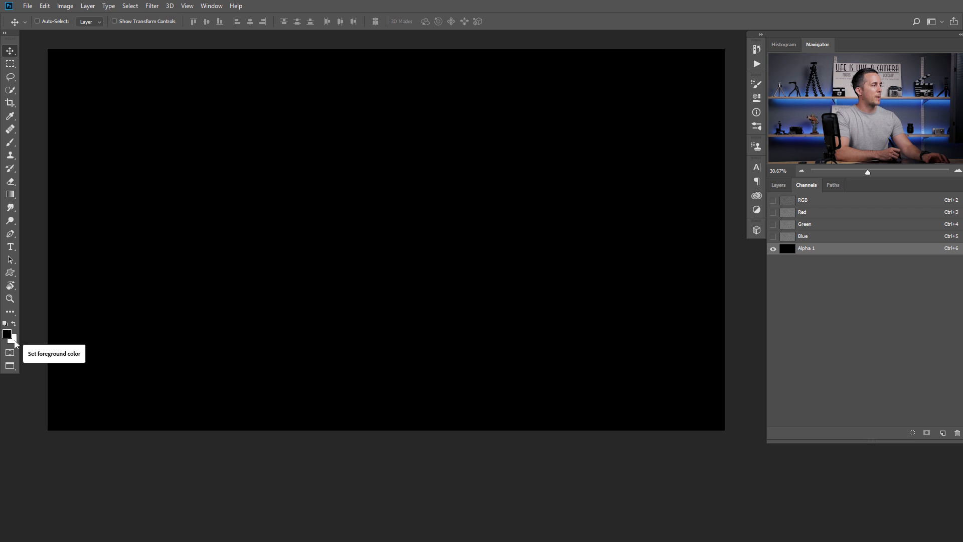
- Render Clouds into Alpha 1, then apply Difference Clouds once
left_click(152, 6)
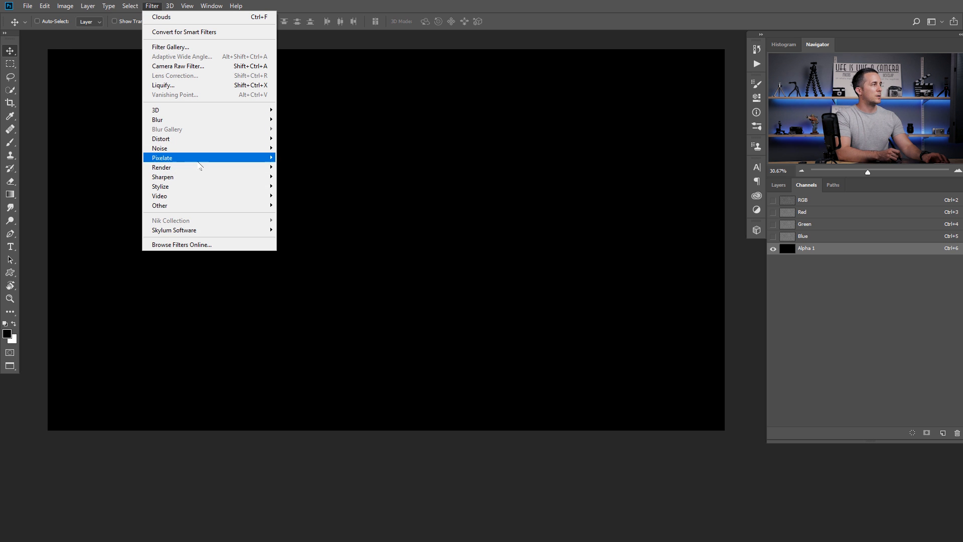
mouse_move(215, 167)
left_click(307, 202)
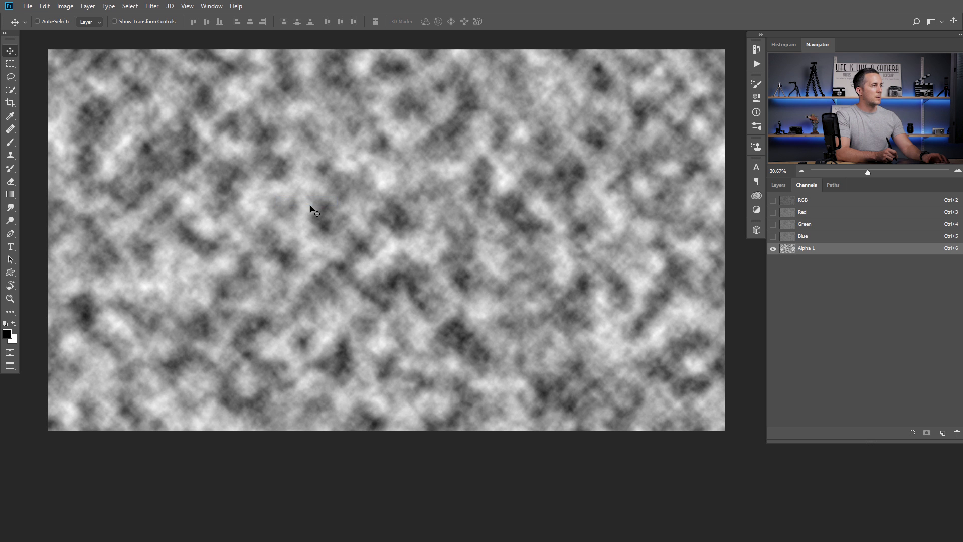
left_click(150, 8)
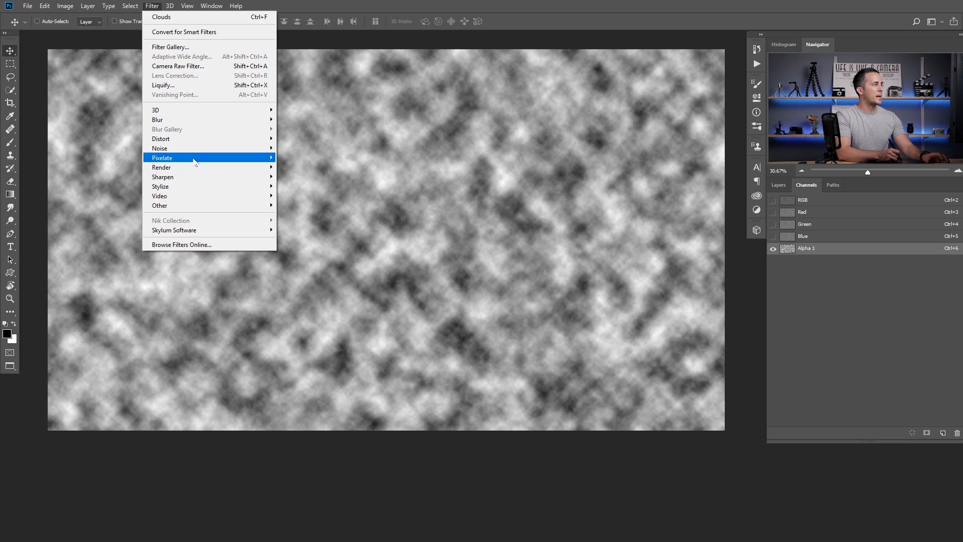
mouse_move(203, 165)
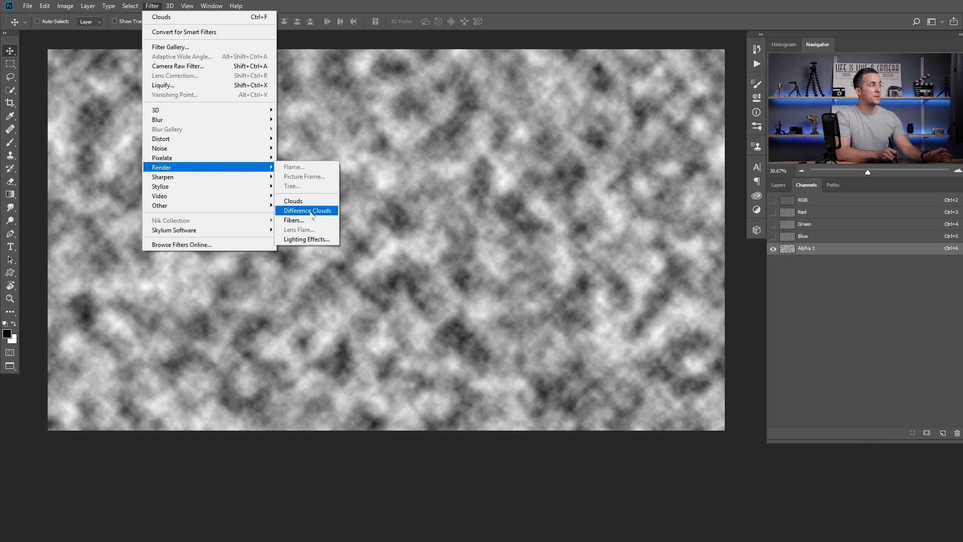
left_click(325, 208)
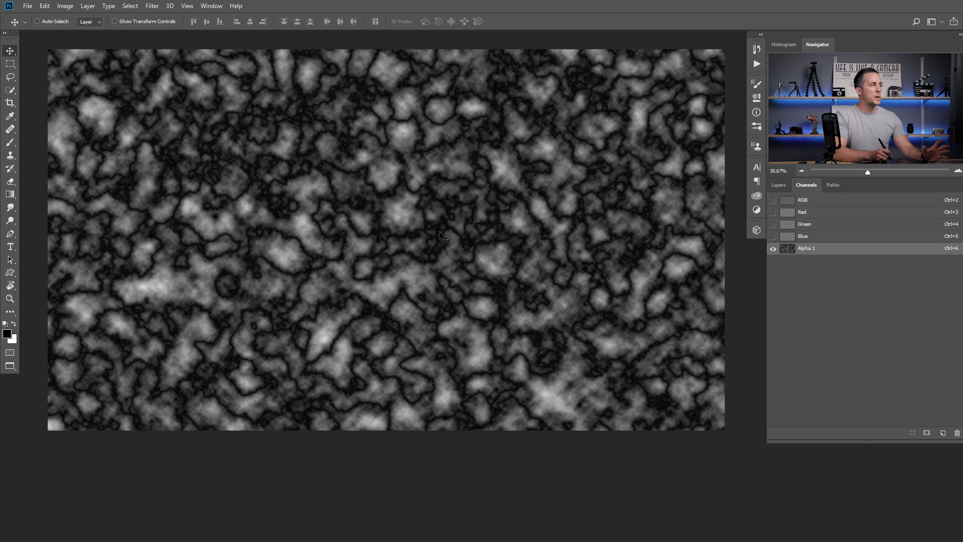
- Reapply Difference Clouds twice to deepen the cracks, then return to RGB and the layers
left_click(151, 6)
mouse_move(265, 169)
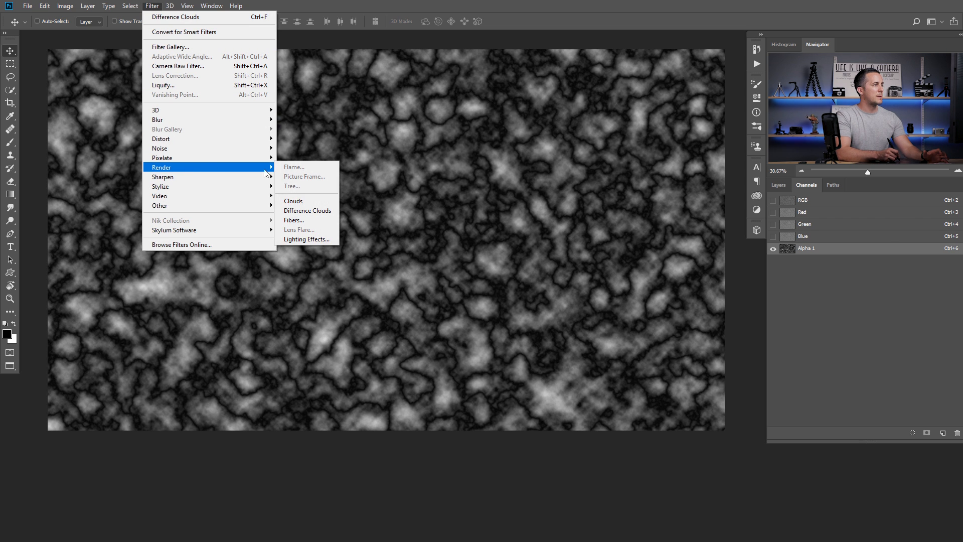
left_click(311, 211)
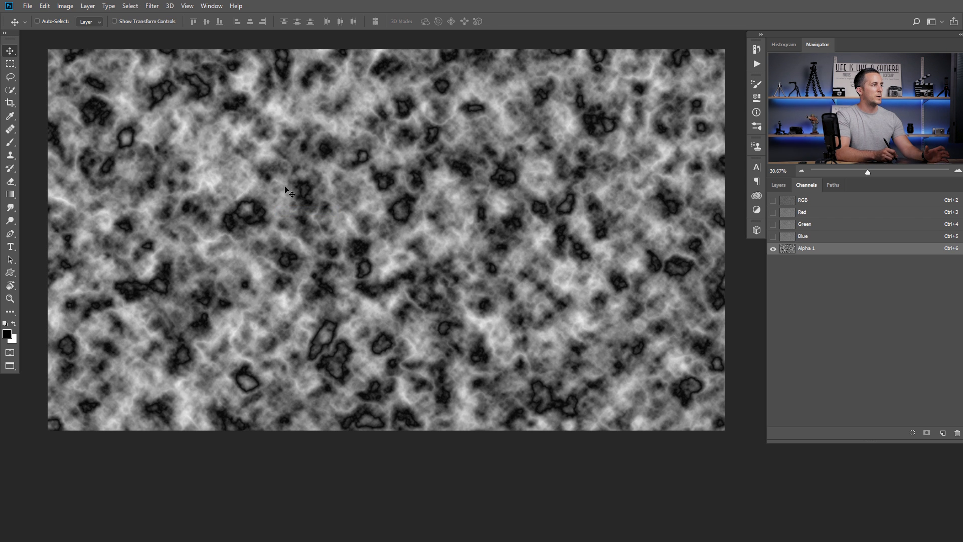
left_click(156, 7)
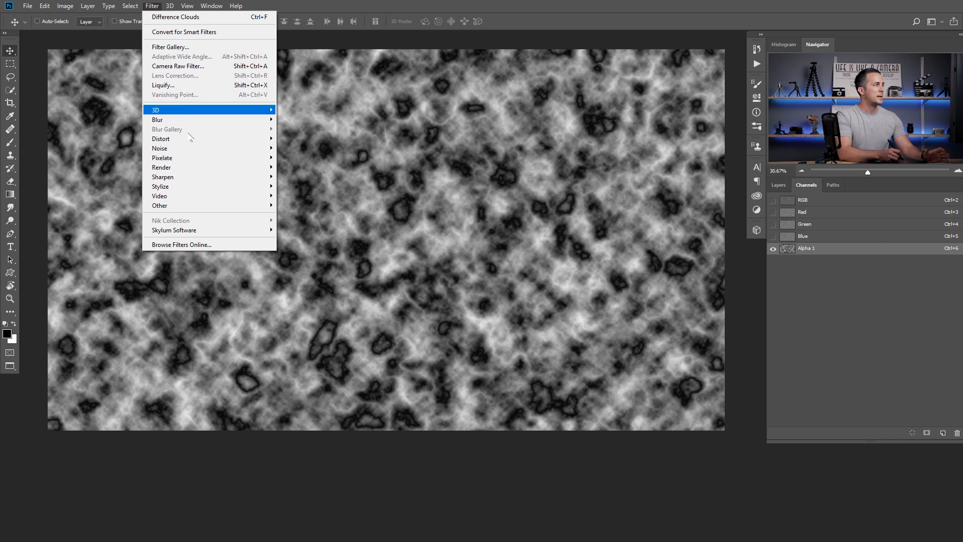
mouse_move(221, 167)
left_click(309, 210)
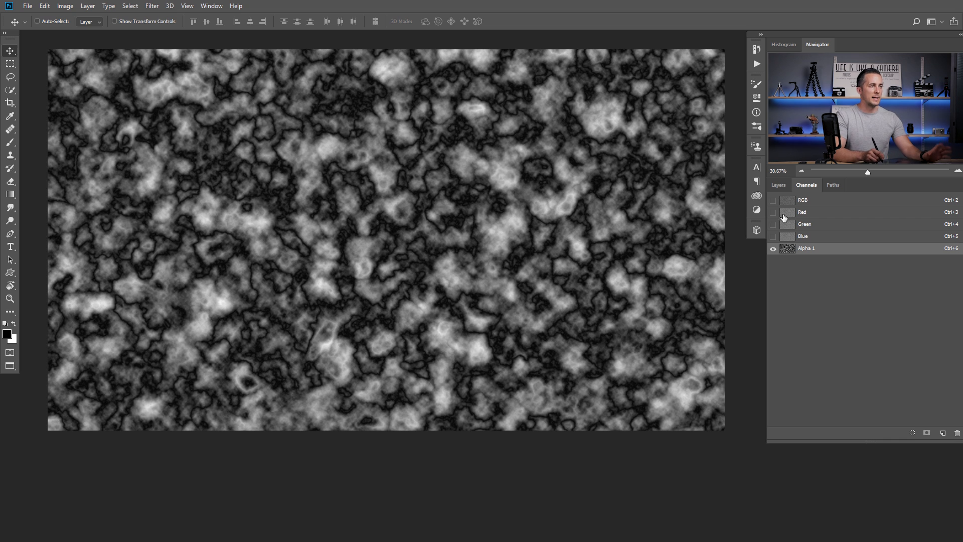
left_click(791, 202)
left_click(779, 185)
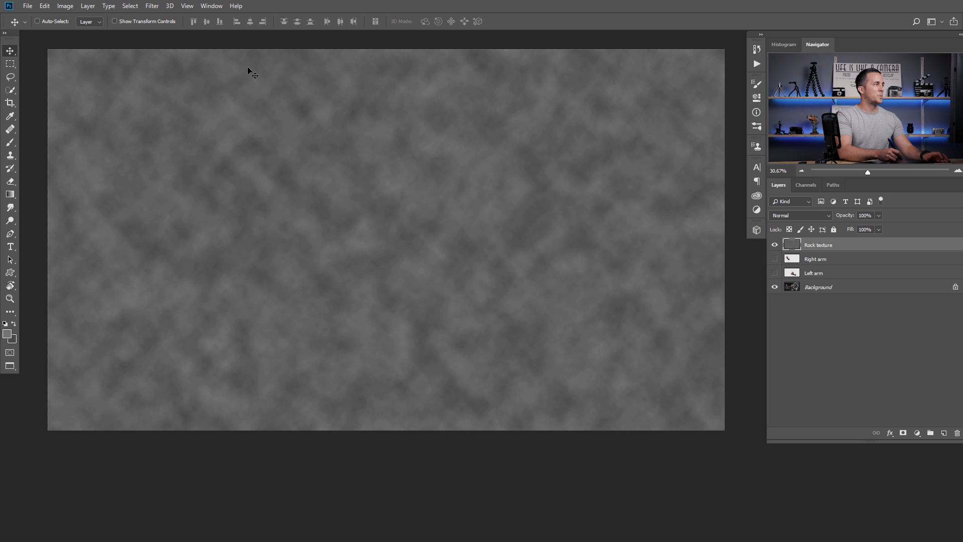
- Start Lighting Effects on the Rock texture and reshape the spotlight's ellipse
left_click(150, 6)
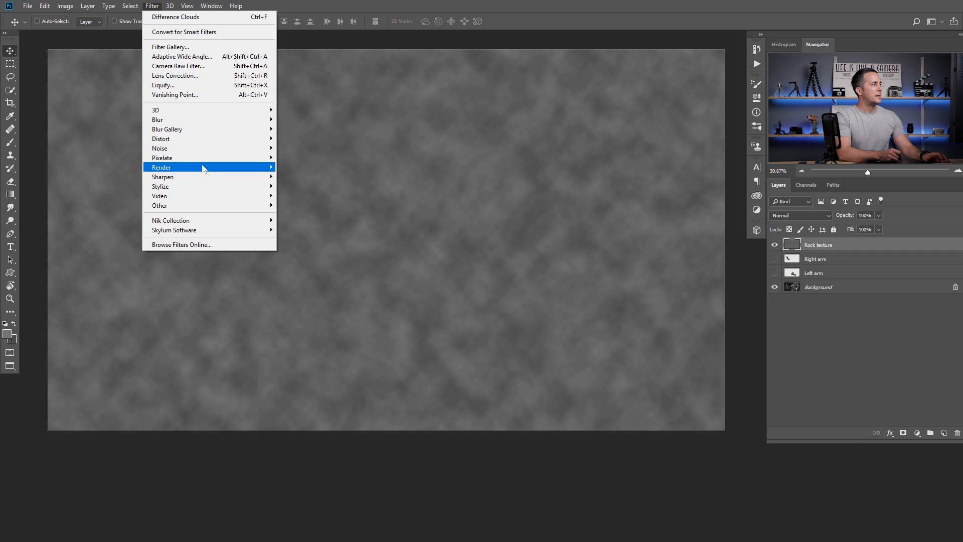
mouse_move(203, 167)
left_click(326, 240)
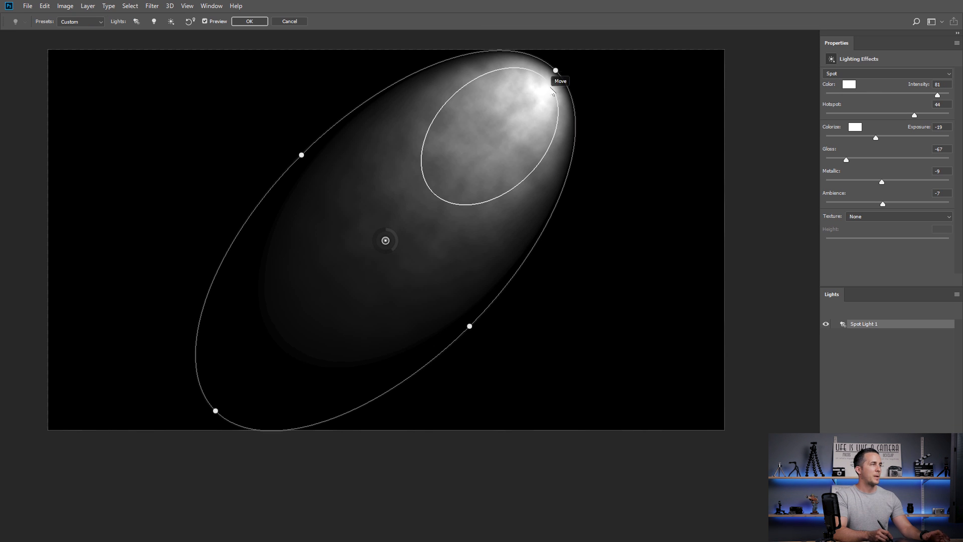
left_click_drag(555, 71, 591, 108)
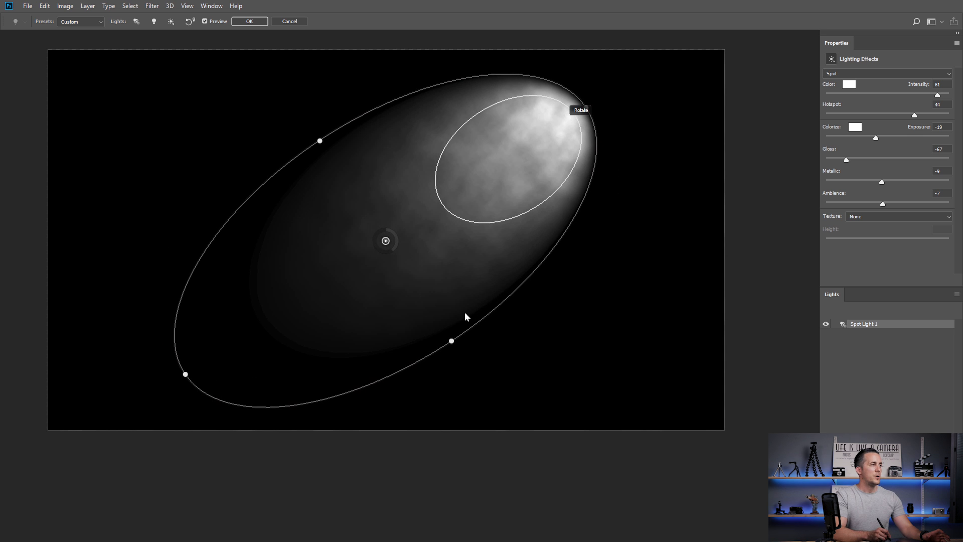
left_click_drag(451, 344, 484, 369)
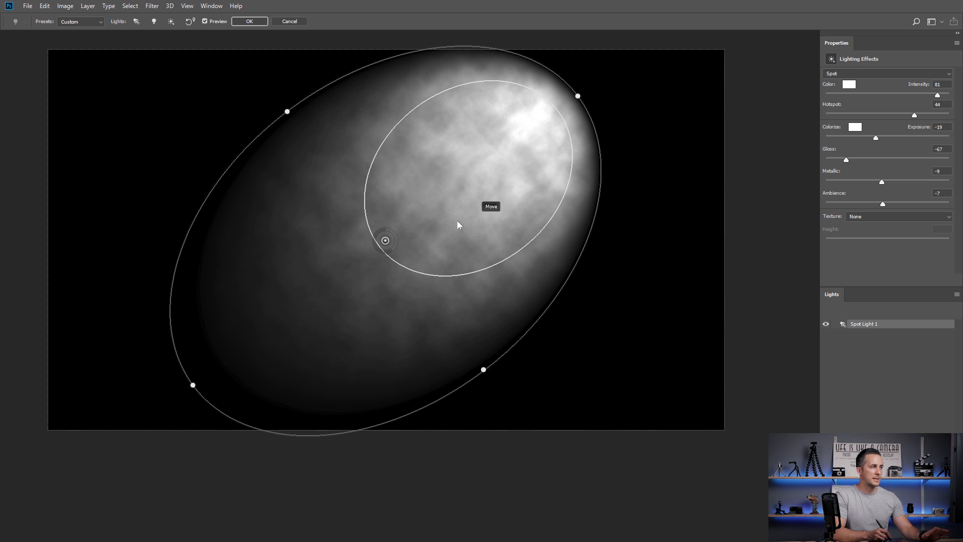
- Switch the light type to Infinite and tilt its direction across the texture
left_click(843, 74)
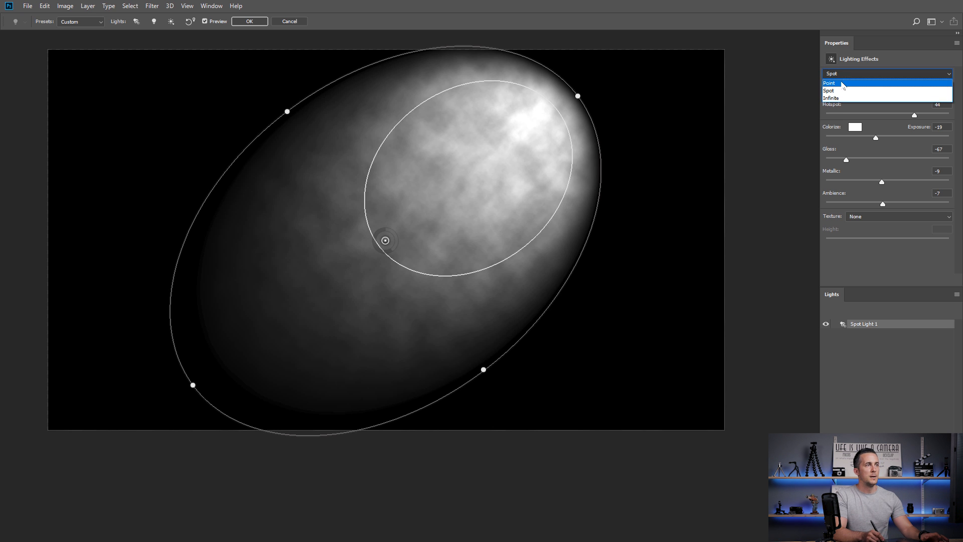
left_click(844, 83)
left_click(860, 73)
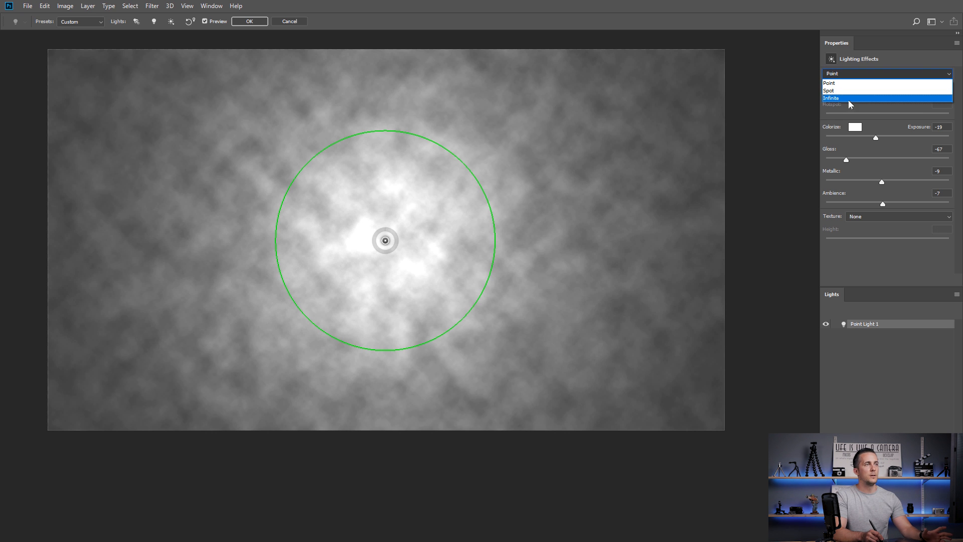
left_click(846, 95)
mouse_move(481, 283)
left_mouse_down()
mouse_move(510, 146)
mouse_move(414, 305)
mouse_move(621, 235)
mouse_move(623, 185)
mouse_move(606, 195)
left_mouse_up()
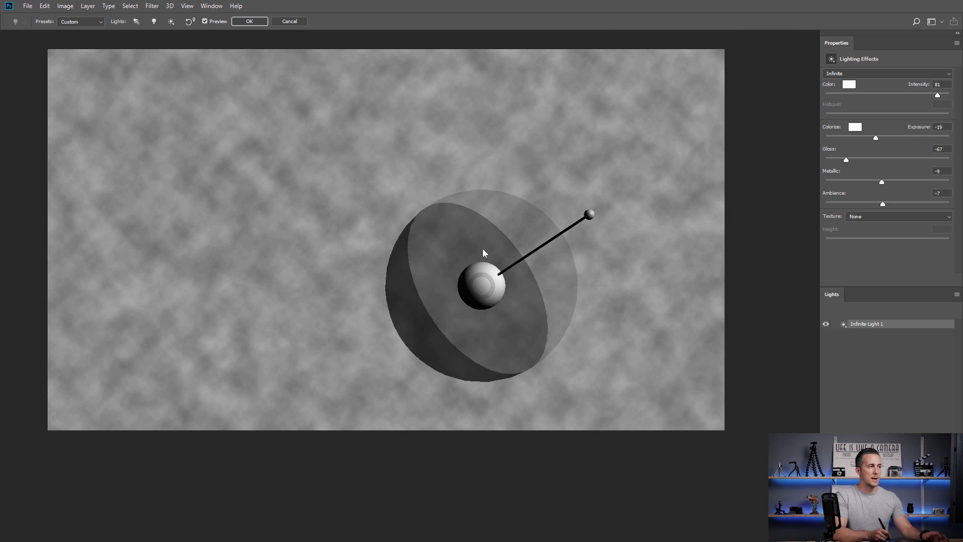
mouse_move(590, 214)
left_mouse_down()
mouse_move(423, 278)
mouse_move(602, 226)
left_mouse_up()
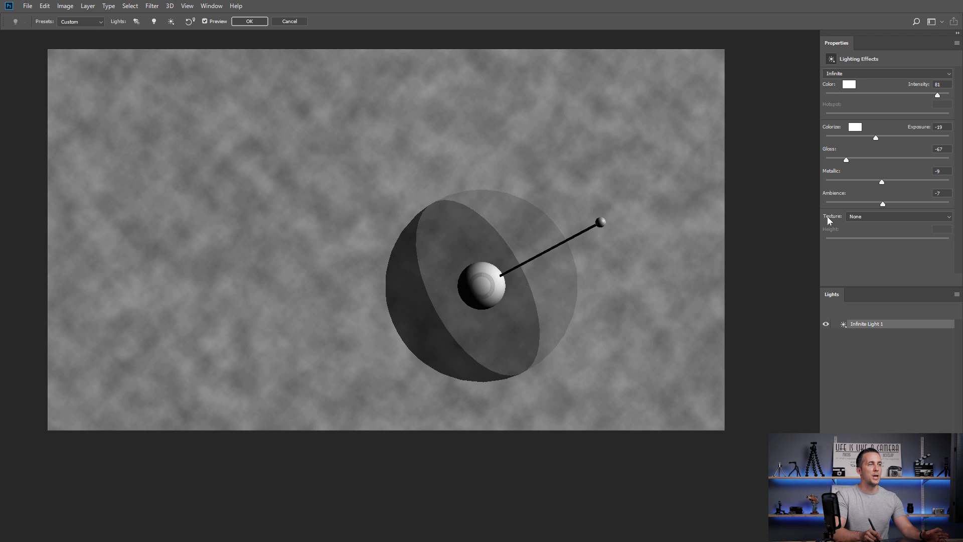
left_click(859, 219)
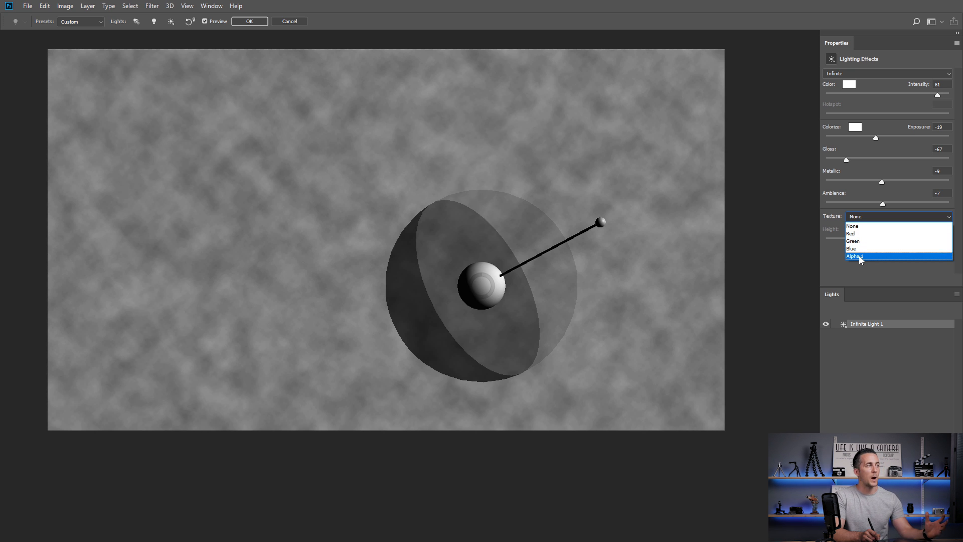
- Use Alpha 1 as the bump texture and adjust the light direction for shading
left_click(858, 256)
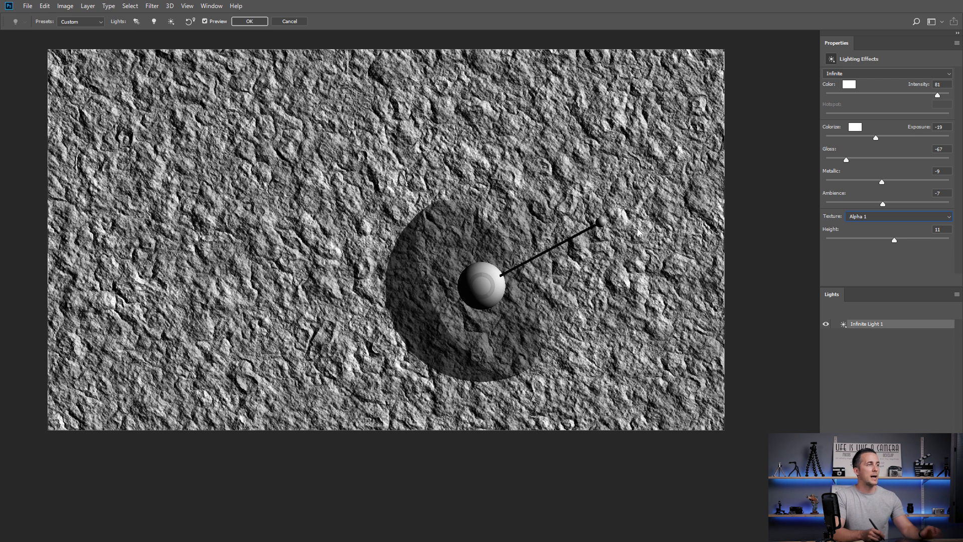
mouse_move(605, 222)
left_mouse_down()
mouse_move(565, 182)
mouse_move(580, 246)
mouse_move(623, 275)
mouse_move(595, 203)
left_mouse_up()
mouse_move(551, 173)
left_mouse_down()
mouse_move(398, 204)
mouse_move(369, 264)
mouse_move(430, 329)
mouse_move(529, 346)
mouse_move(602, 264)
mouse_move(595, 217)
mouse_move(563, 198)
mouse_move(433, 216)
mouse_move(389, 253)
mouse_move(397, 284)
mouse_move(560, 252)
mouse_move(596, 288)
mouse_move(630, 291)
mouse_move(627, 312)
left_mouse_up()
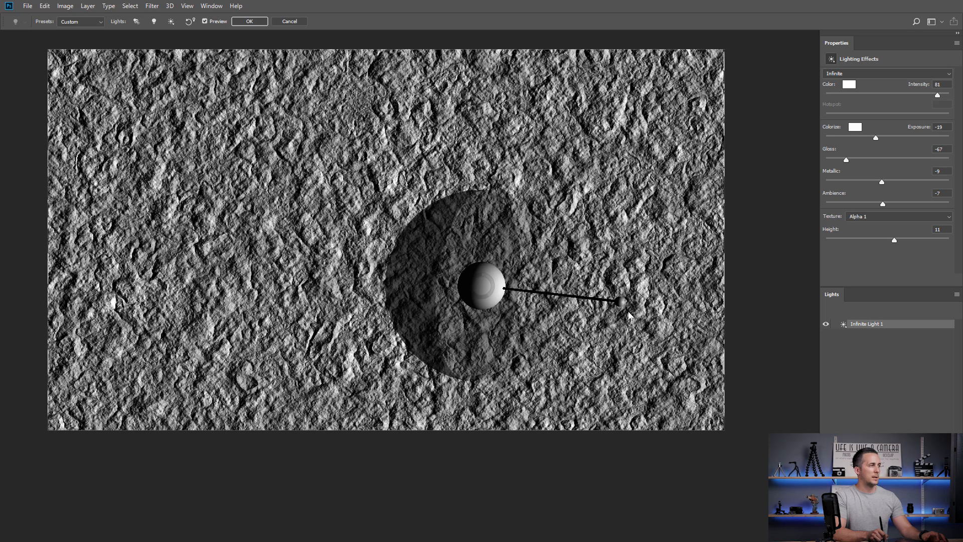
- Set Height to 11, lower gloss, ambience and intensity, and apply the lighting
left_click_drag(898, 241, 894, 241)
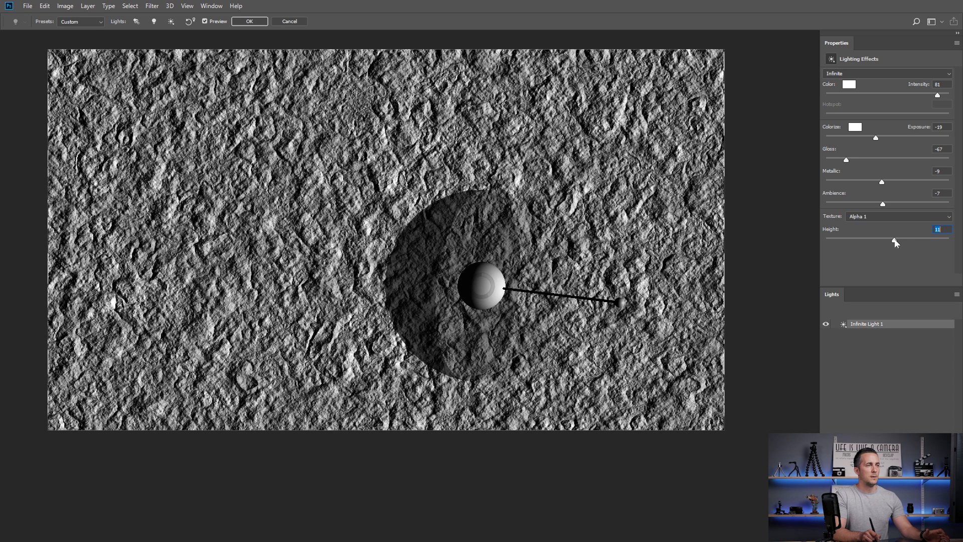
left_click(853, 159)
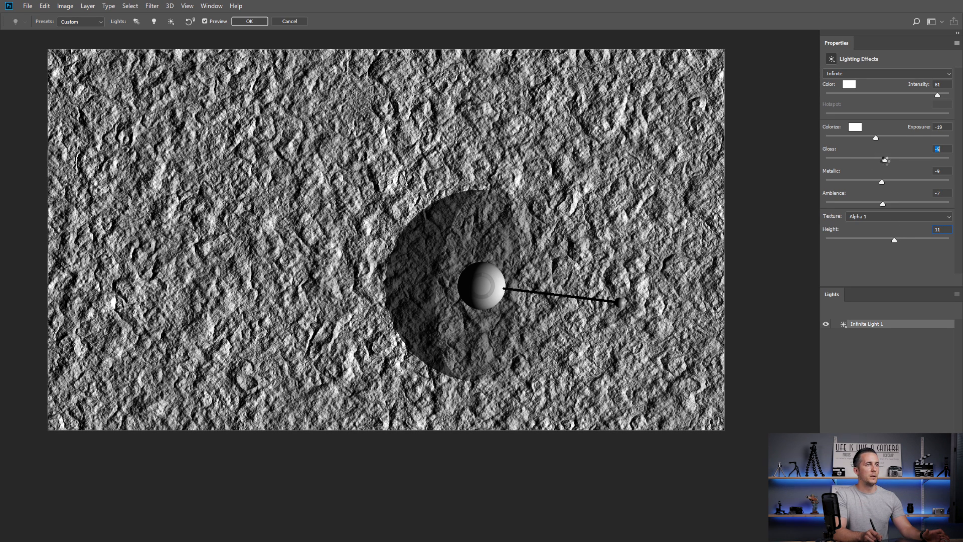
mouse_move(883, 203)
left_mouse_down()
mouse_move(904, 203)
mouse_move(875, 204)
left_mouse_up()
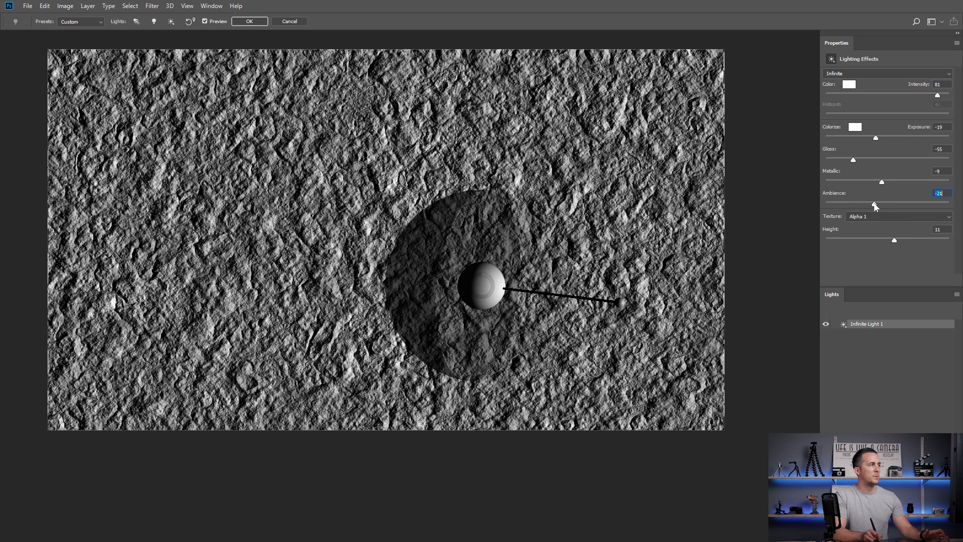
mouse_move(938, 97)
left_mouse_down()
mouse_move(875, 96)
mouse_move(928, 97)
left_mouse_up()
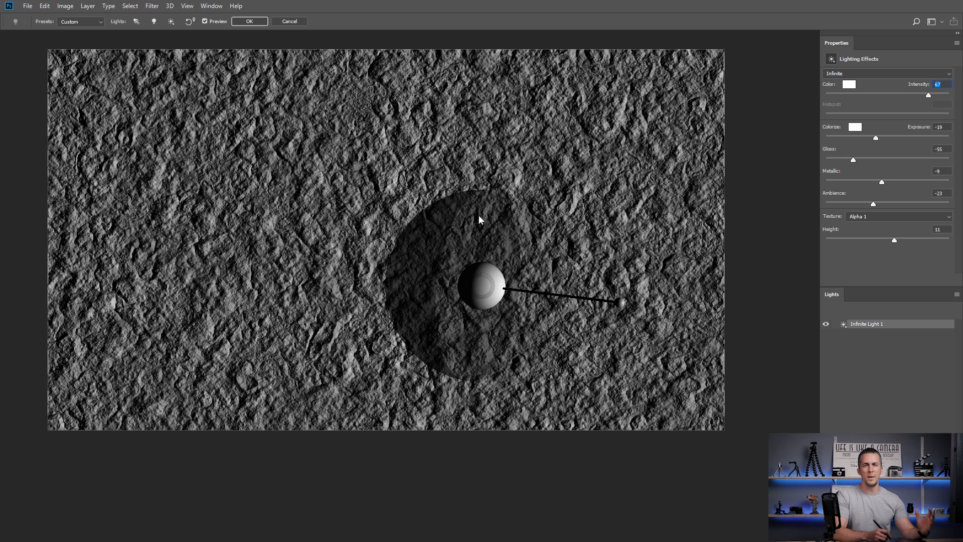
left_click(249, 22)
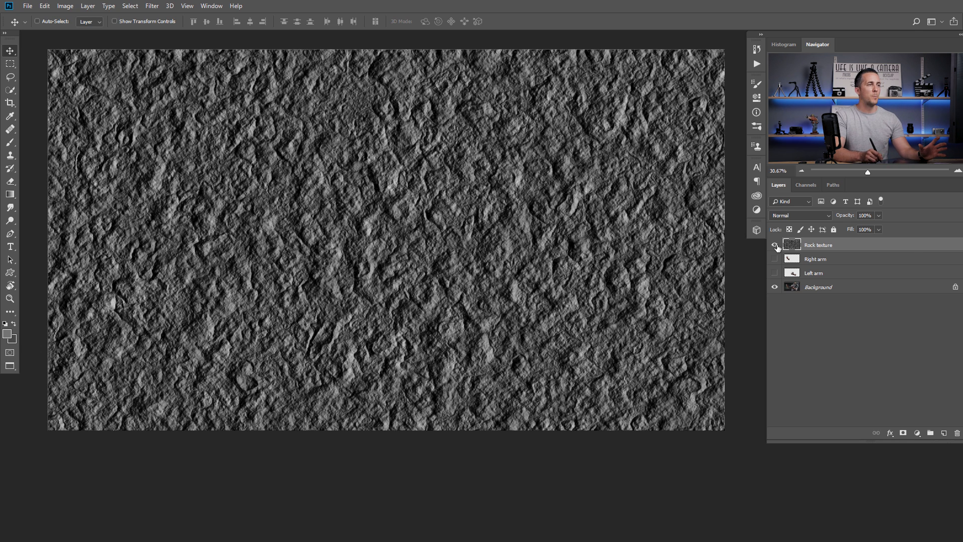
- Load the Left arm shape as a selection and add it as a mask on Rock texture
left_click(774, 245)
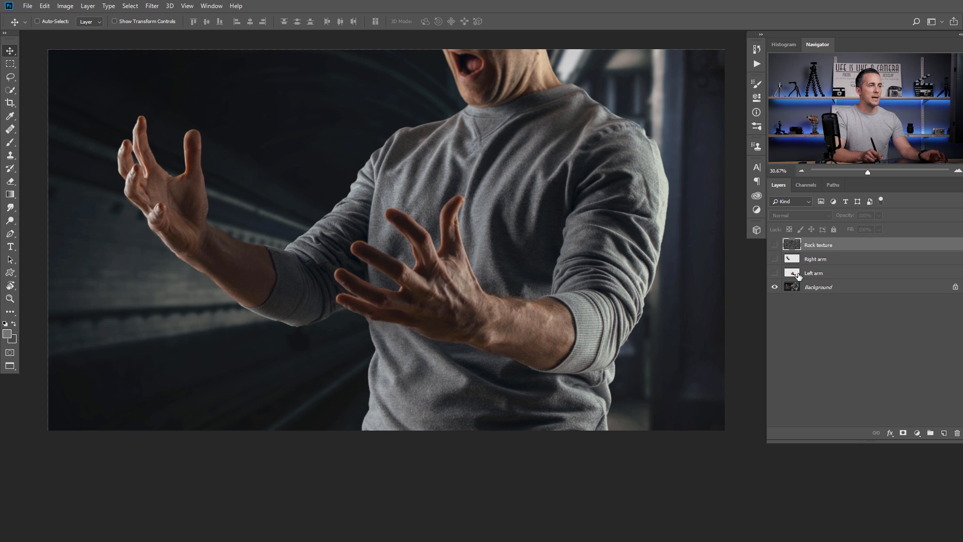
key("ctrl")
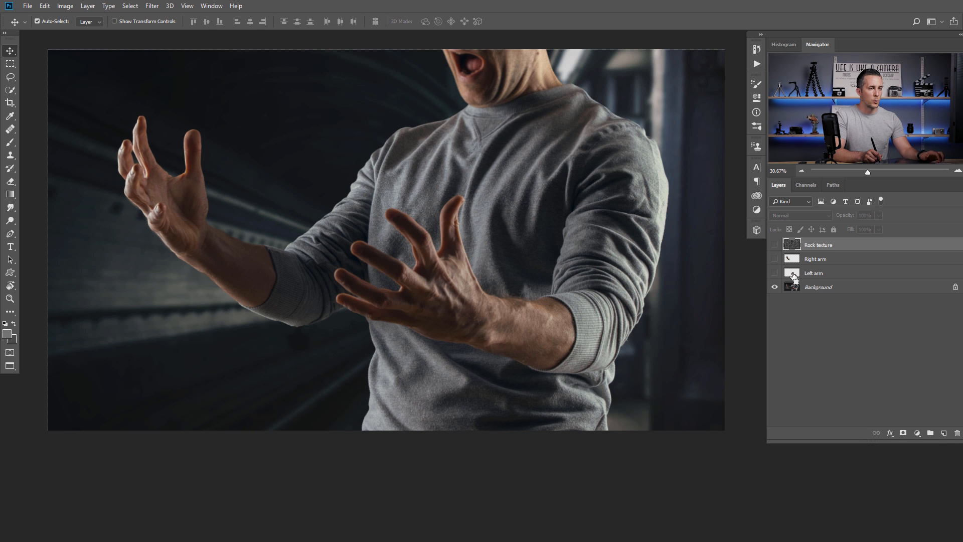
left_click(792, 274, "ctrl")
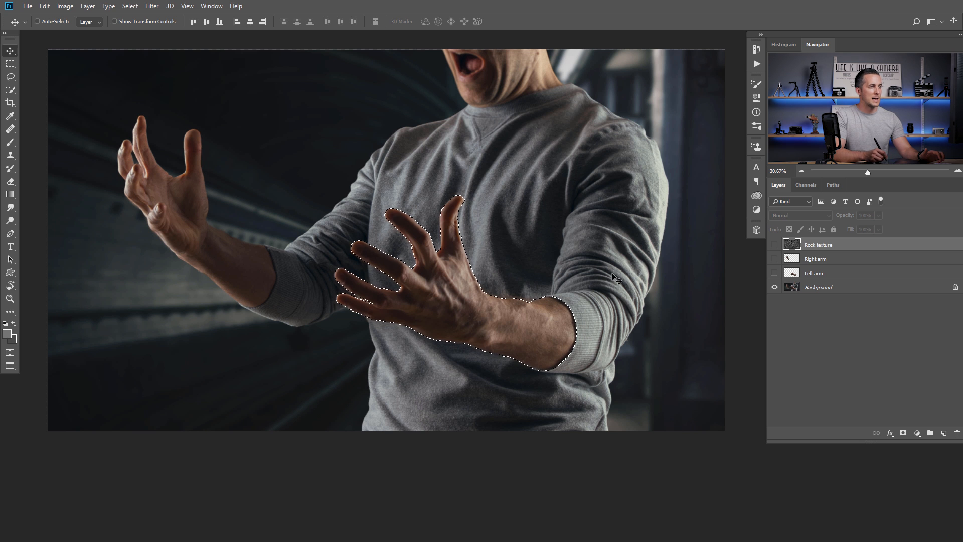
left_click(775, 245)
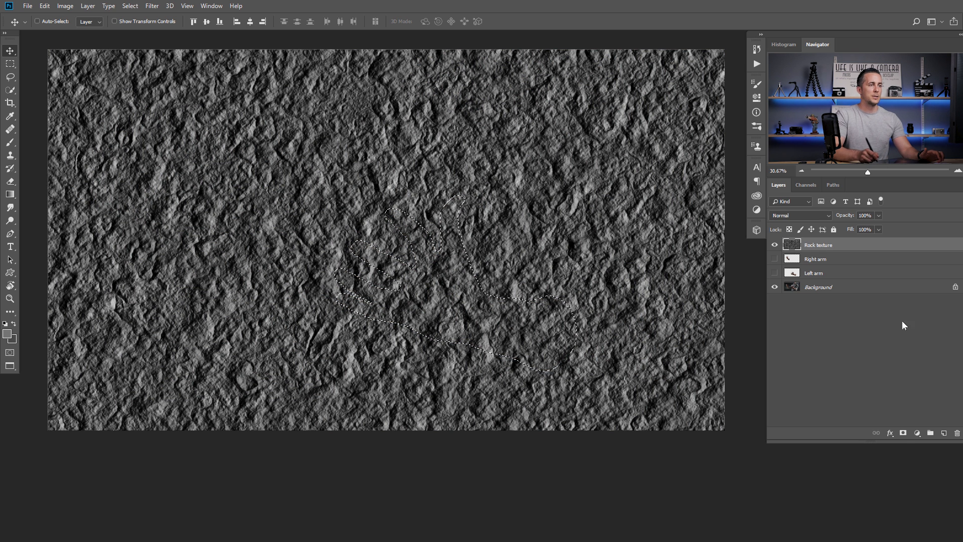
left_click(904, 434)
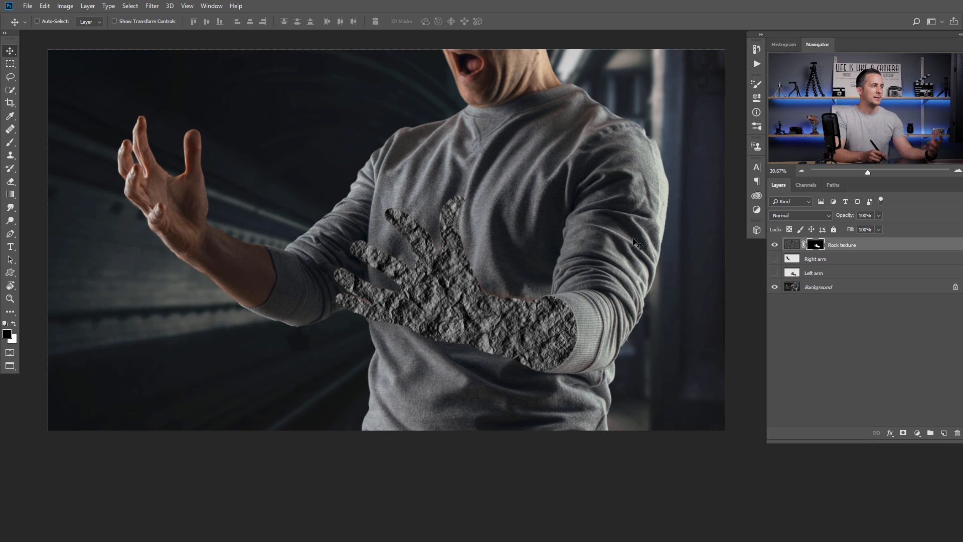
- Unlink the mask and scale the rock texture to about 46%, rotated about 21°, over the arm
left_click(804, 245)
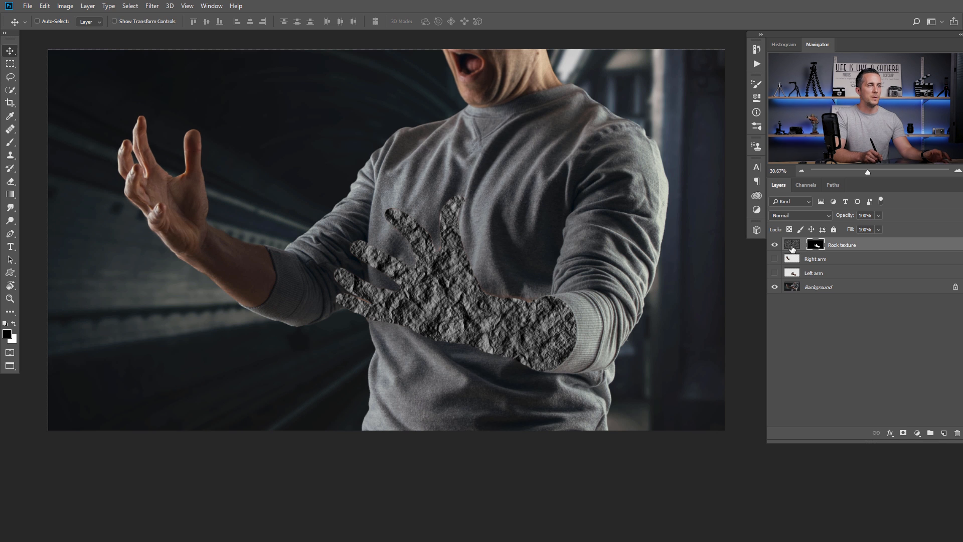
left_click(795, 248)
key("ctrl+t")
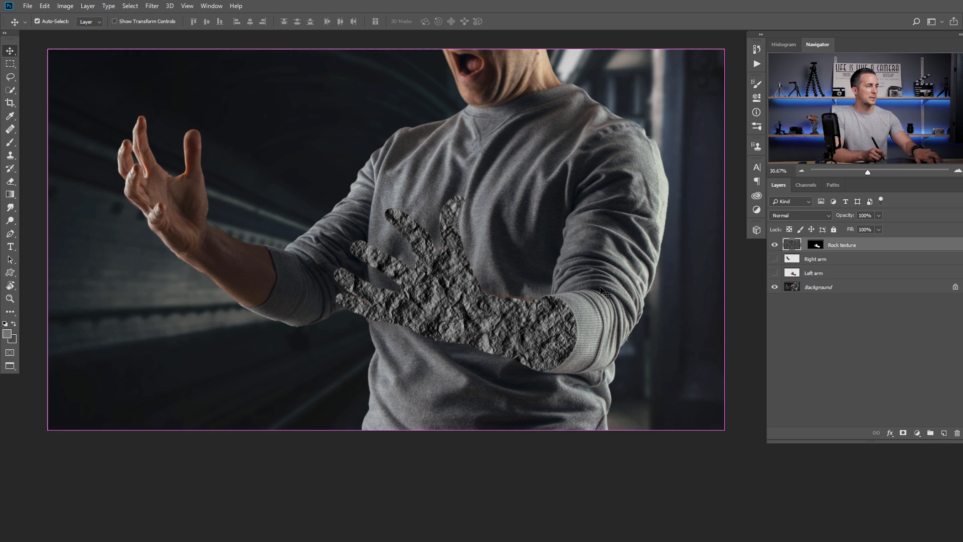
left_click_drag(42, 48, 226, 232)
left_click_drag(403, 240, 479, 273)
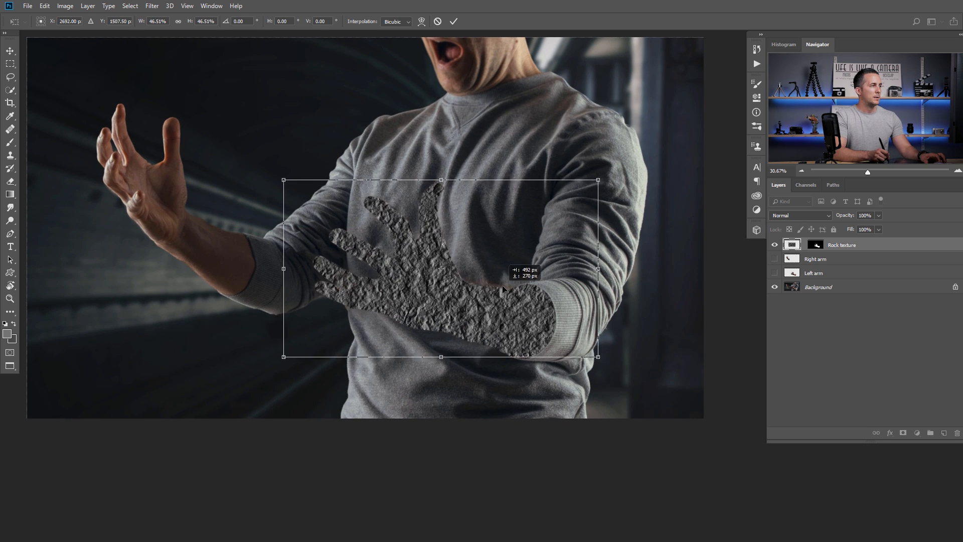
left_click_drag(689, 253, 667, 296)
left_click_drag(486, 270, 490, 273)
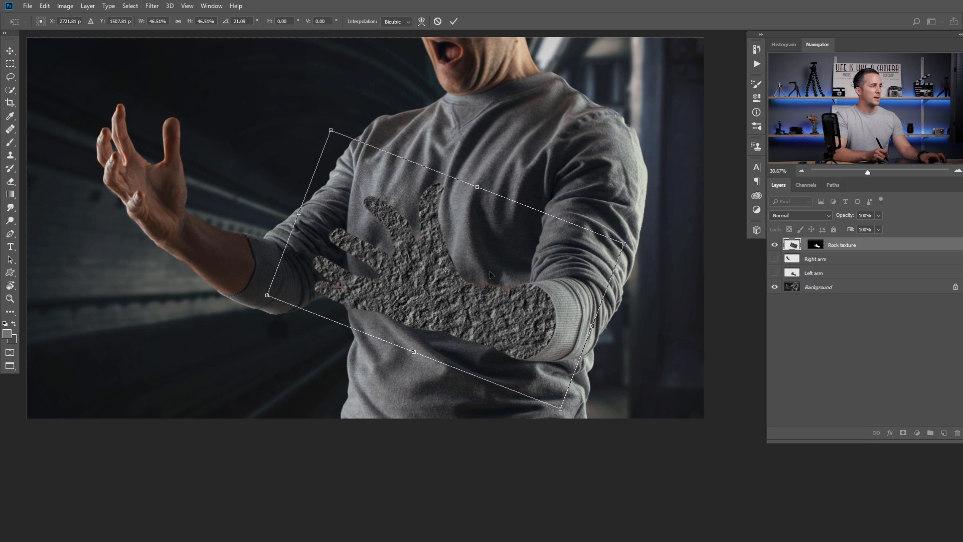
left_click_drag(300, 214, 313, 220)
left_click_drag(468, 285, 469, 288)
key("Return")
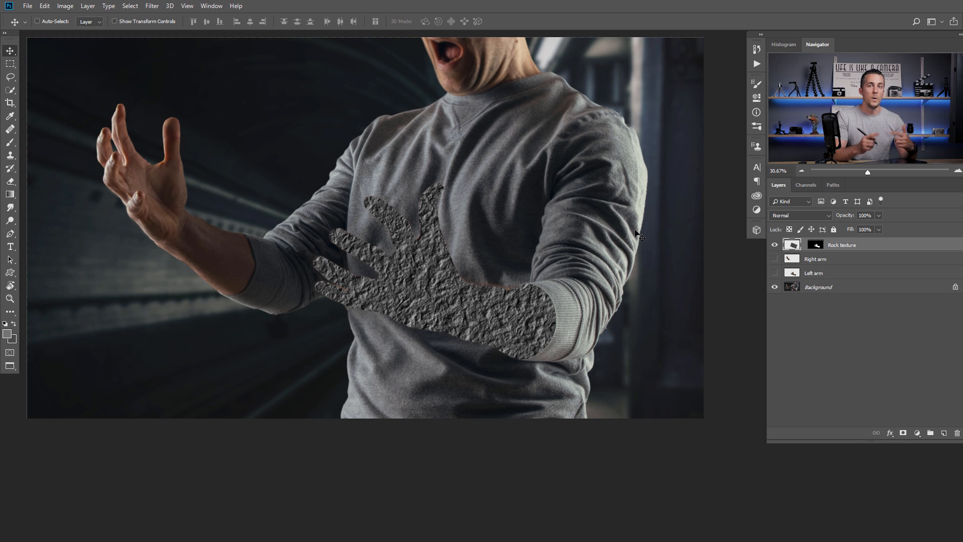
- Duplicate the Left arm layer and place the visible copy above Rock texture
left_click(790, 275)
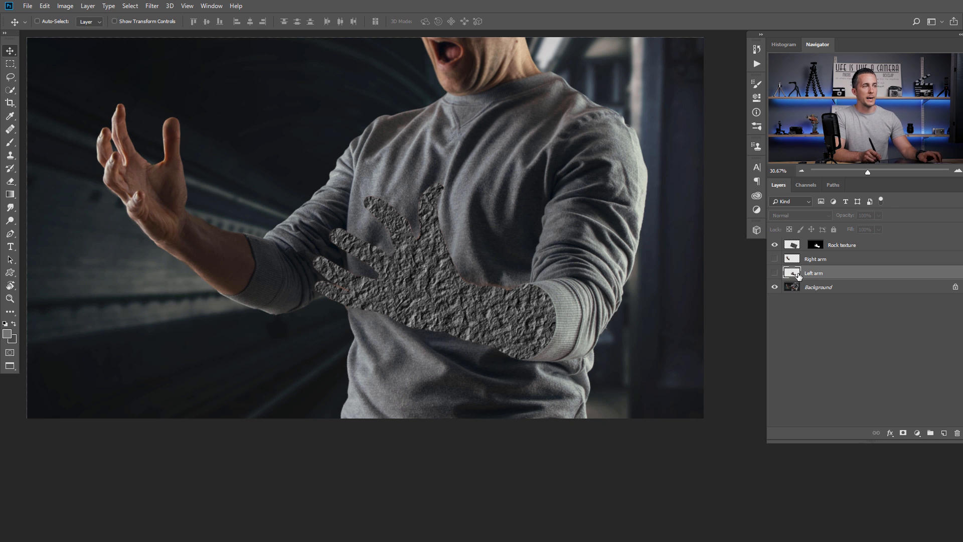
key("ctrl")
key("ctrl+j")
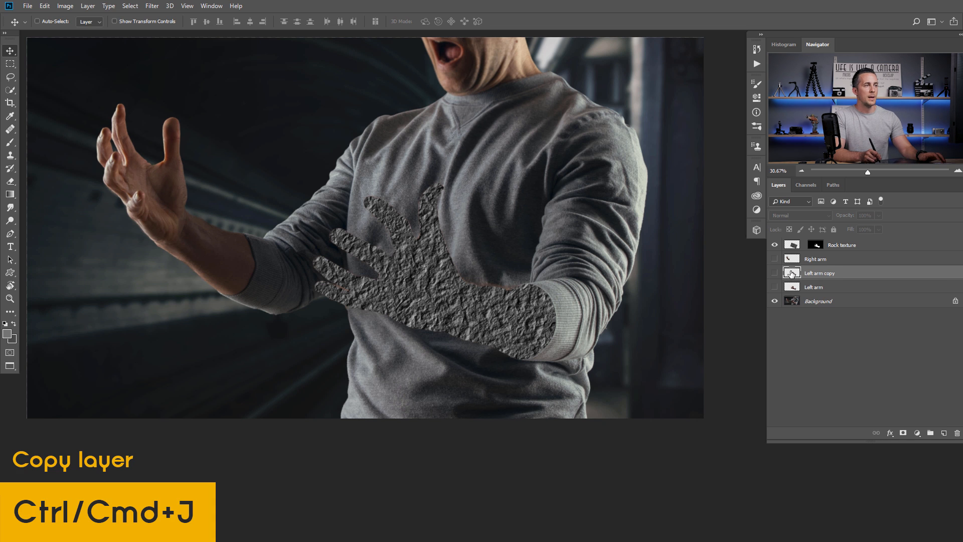
left_click_drag(794, 274, 794, 243)
left_click(775, 244)
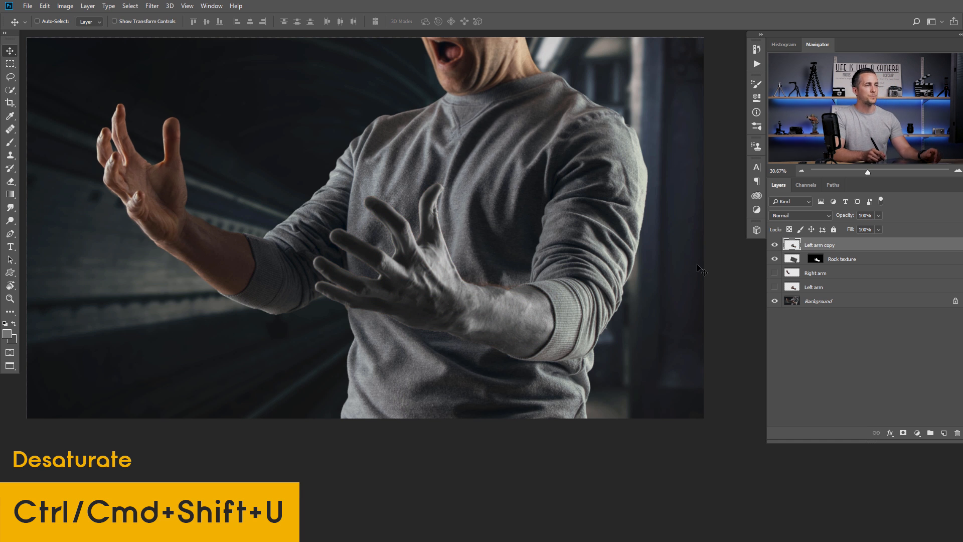
- Set the Left arm copy's blend mode to Overlay and compare it on and off
left_click(797, 216)
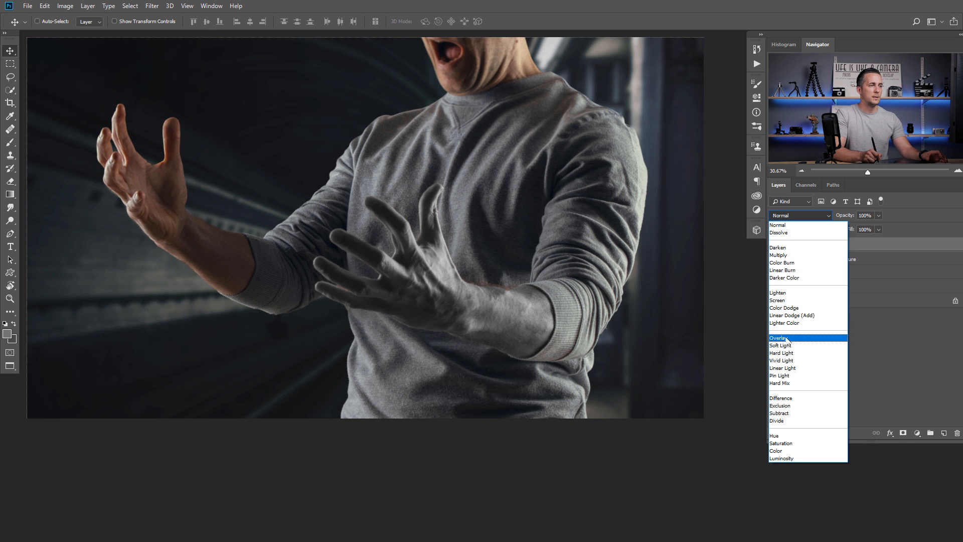
left_click(786, 339)
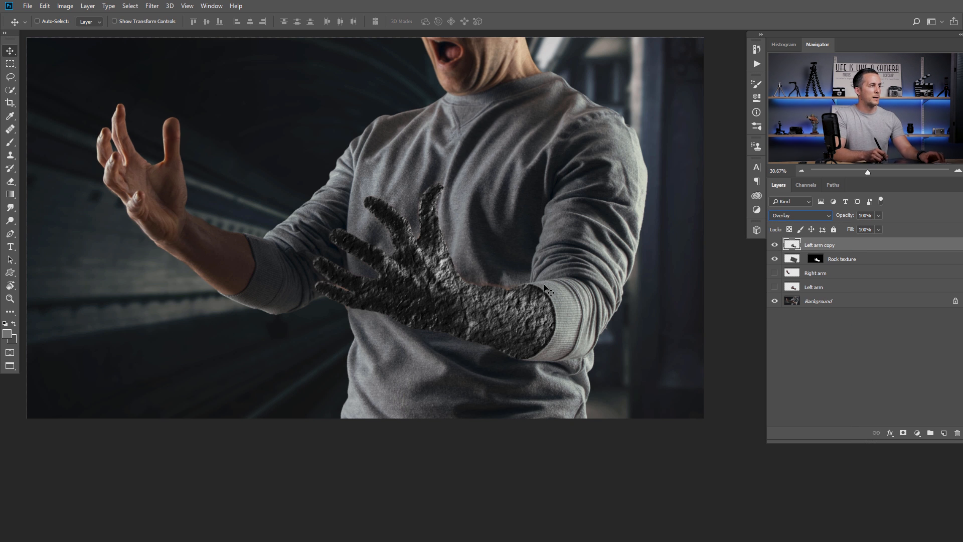
key("ctrl+0")
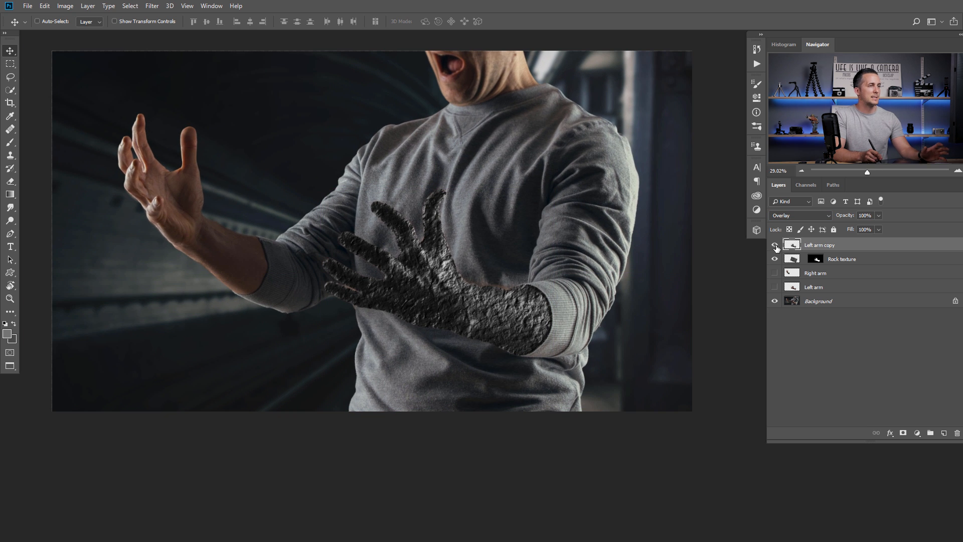
left_click(774, 245)
left_click(775, 245)
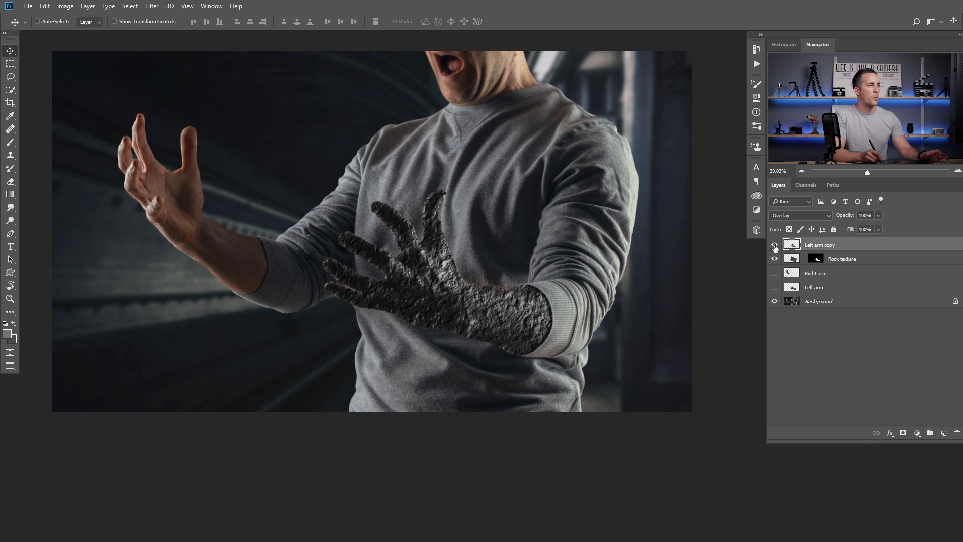
left_click(775, 245)
left_click(774, 245)
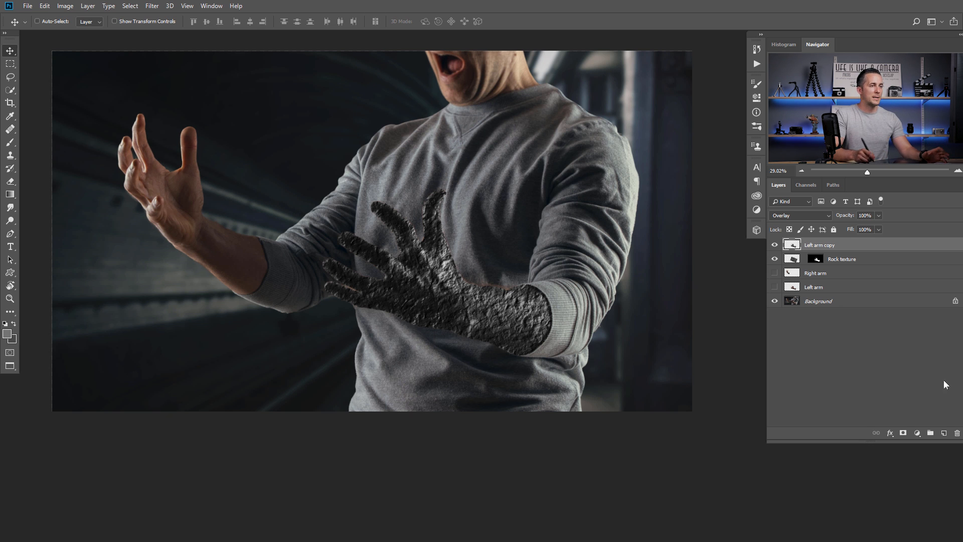
- Add a Levels layer clipped to Left arm copy with inputs 22 / 0.87 / 204
left_click(922, 436)
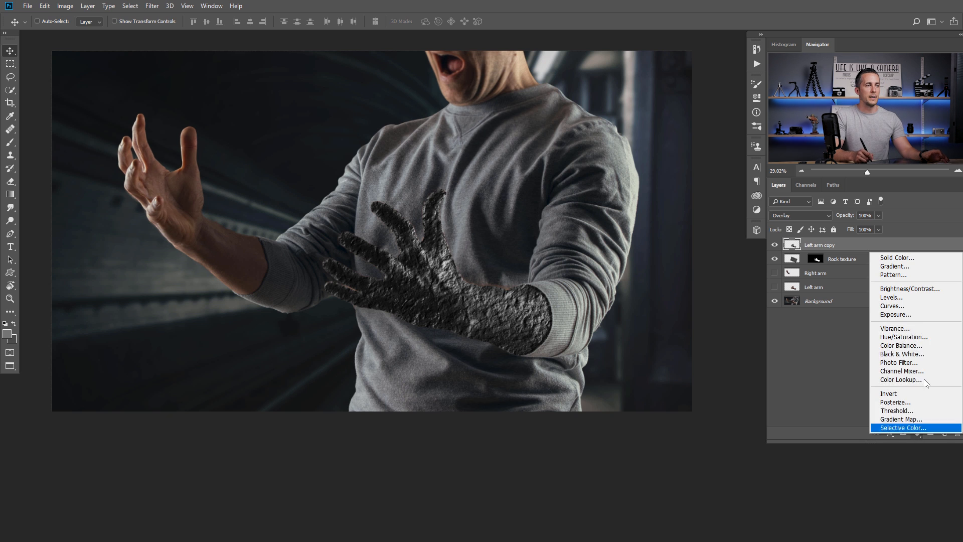
left_click(910, 298)
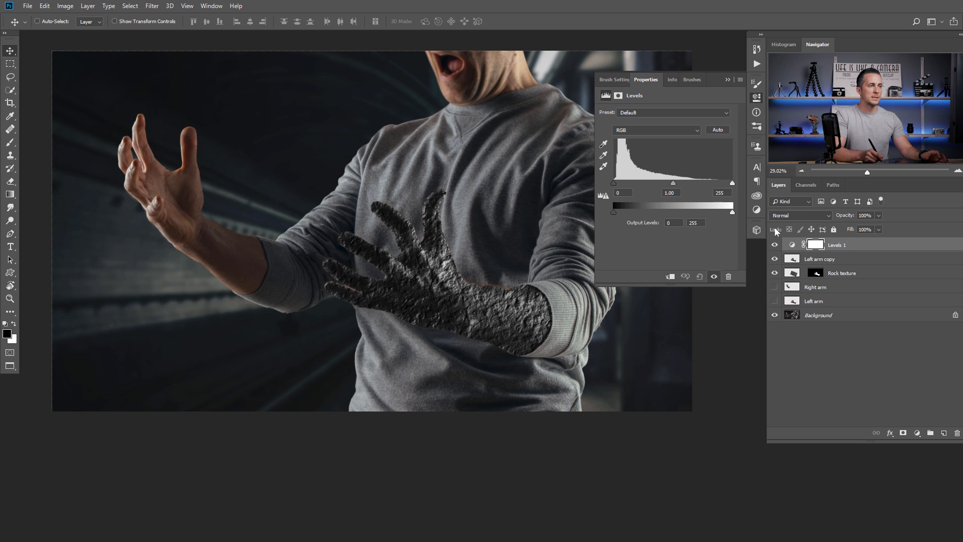
left_click(670, 276)
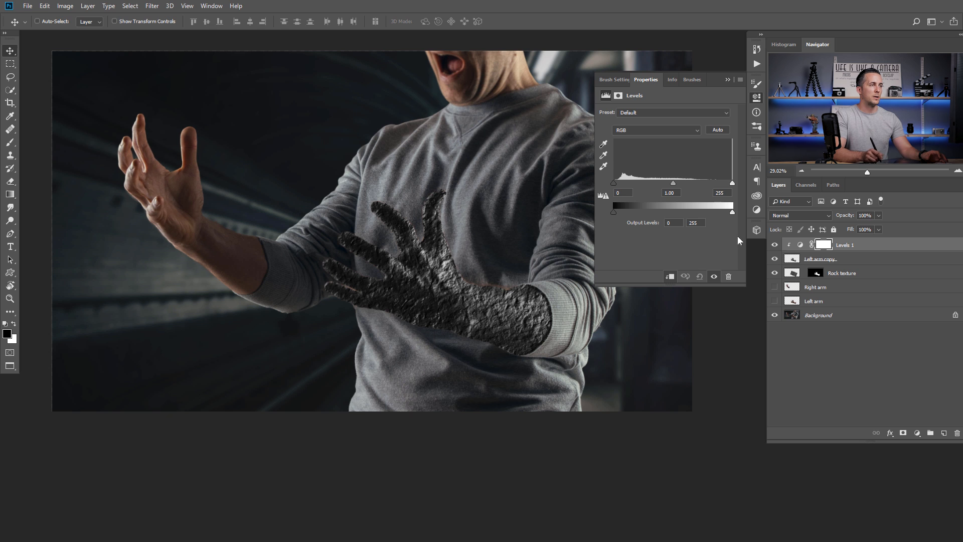
left_click_drag(613, 181, 620, 181)
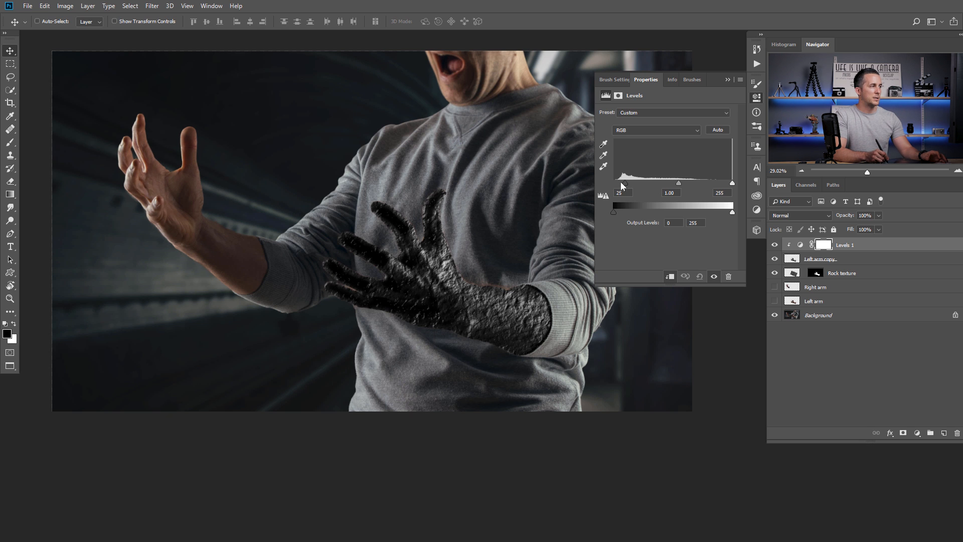
left_click_drag(718, 183, 708, 183)
left_click_drag(621, 182, 665, 182)
left_click(727, 80)
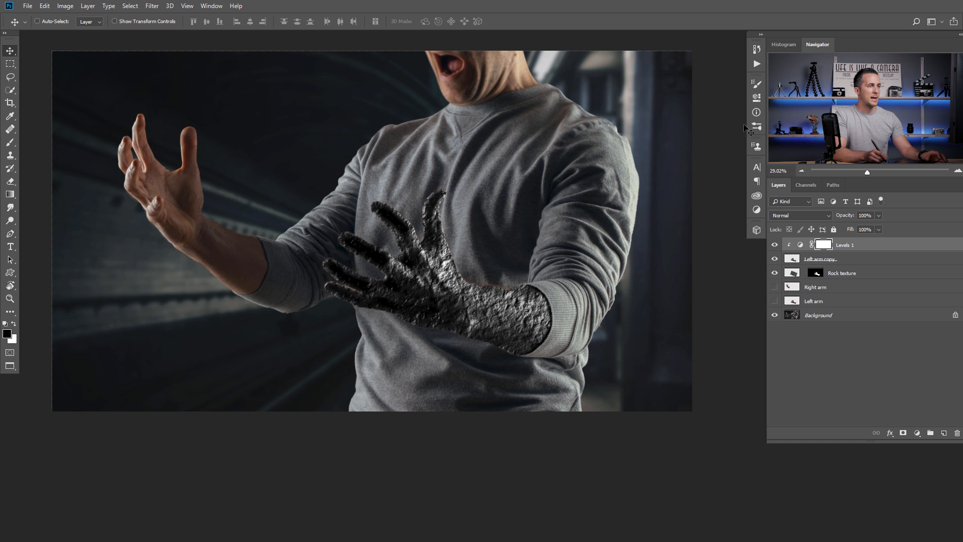
left_click(800, 259)
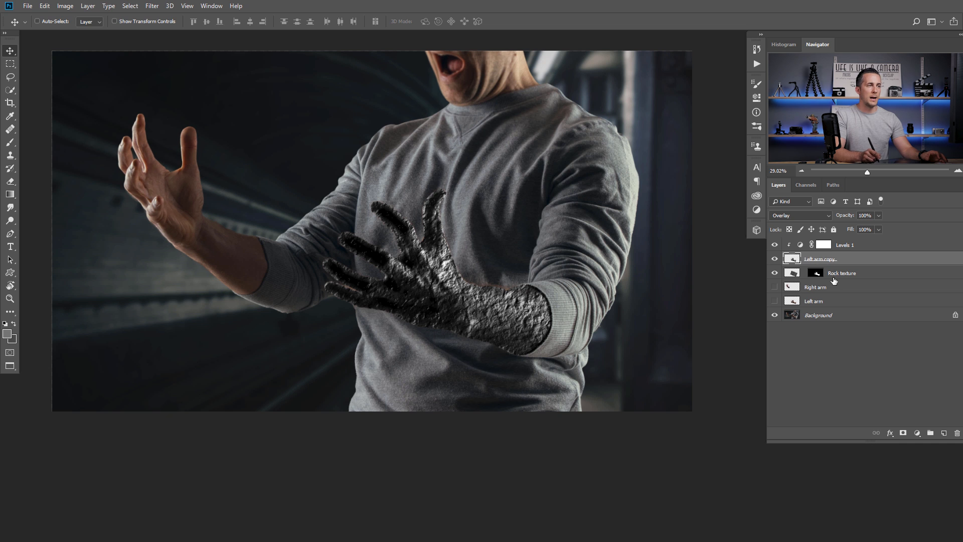
- Add a layer mask to Left arm copy and set up a soft round brush at 10% opacity
left_click(903, 432)
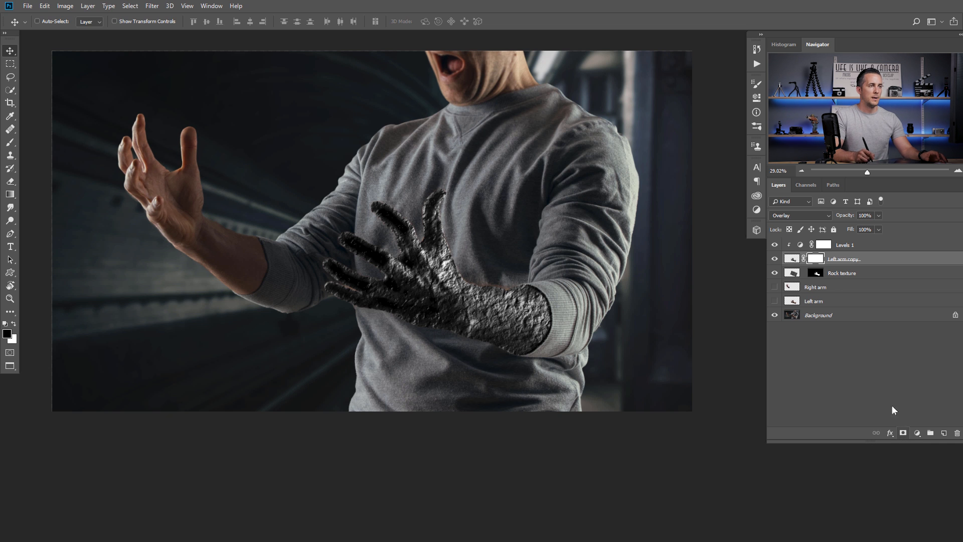
key("b")
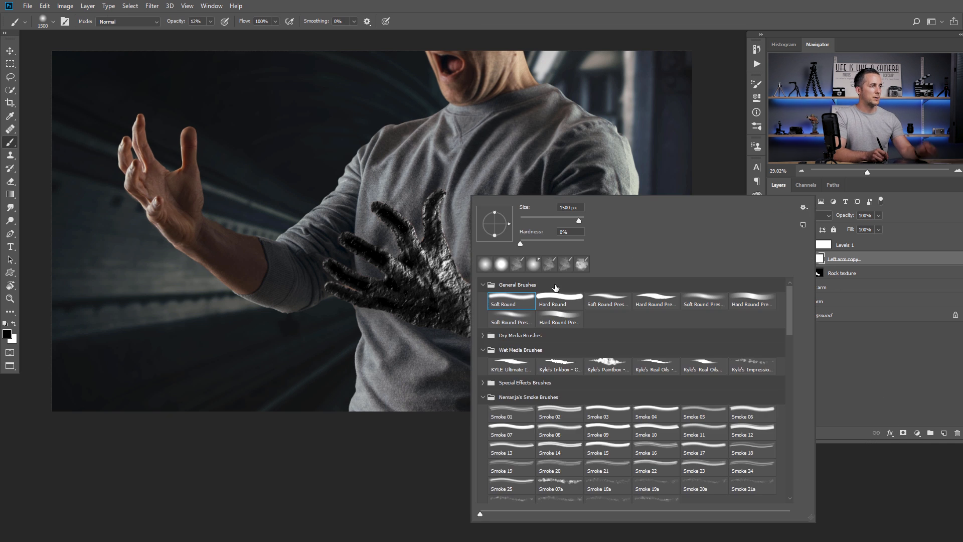
left_click(485, 264)
left_click_drag(545, 221, 531, 219)
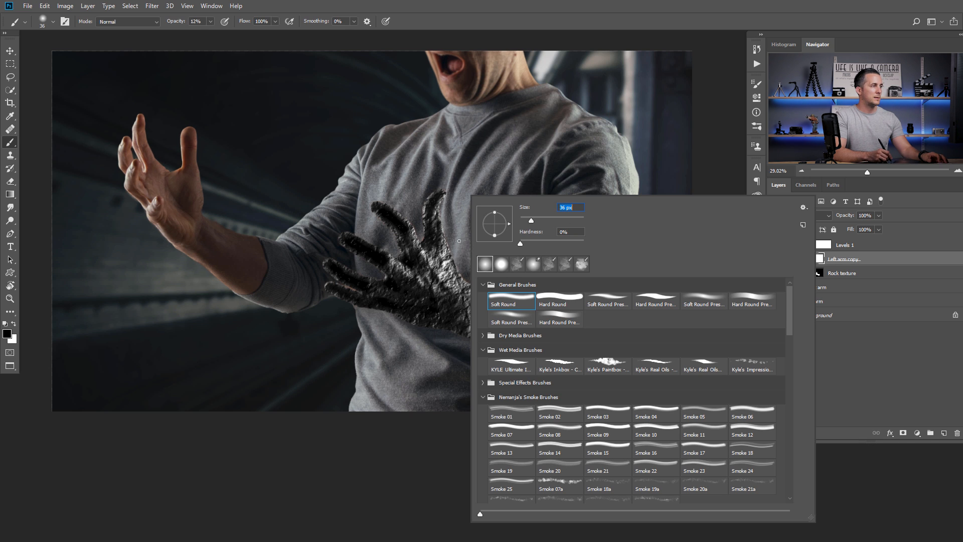
key("Return")
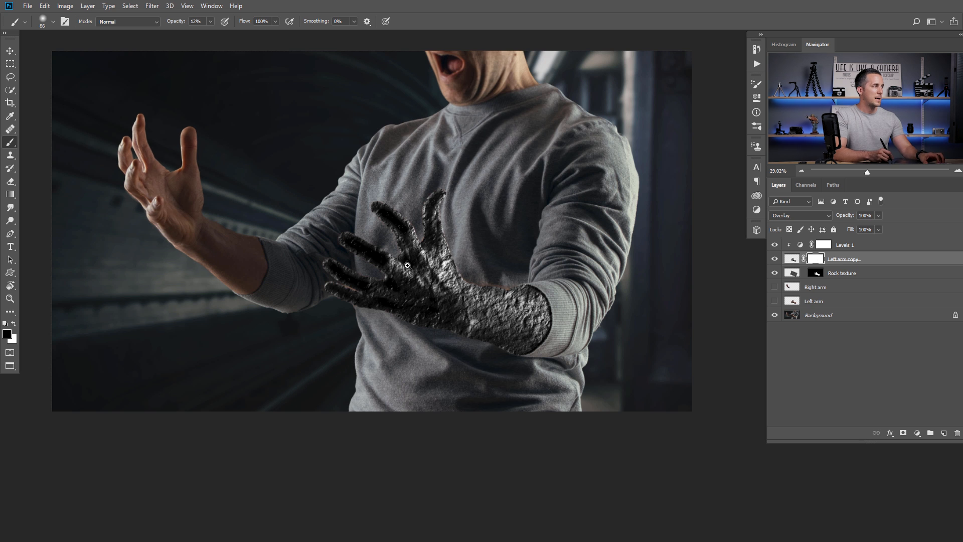
scroll(409, 266, "up", 3)
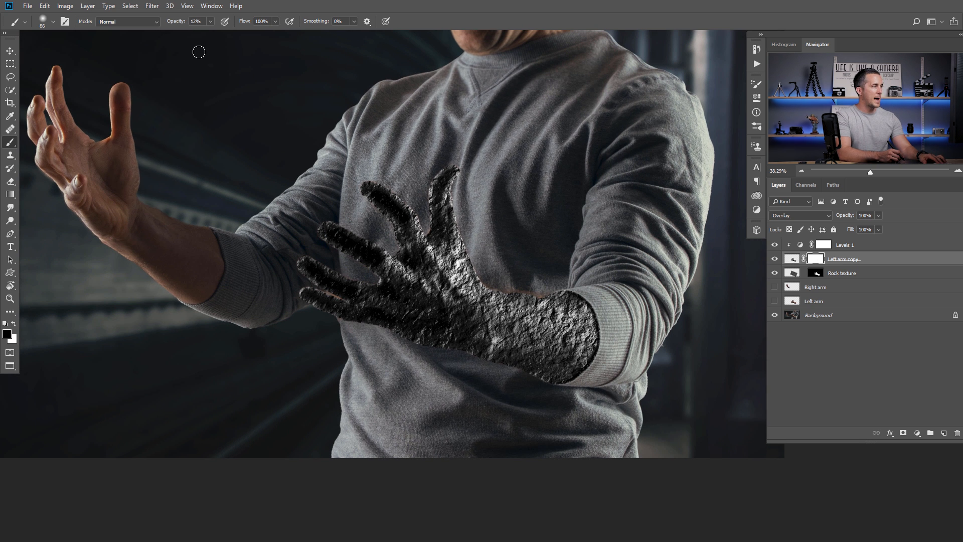
key("1")
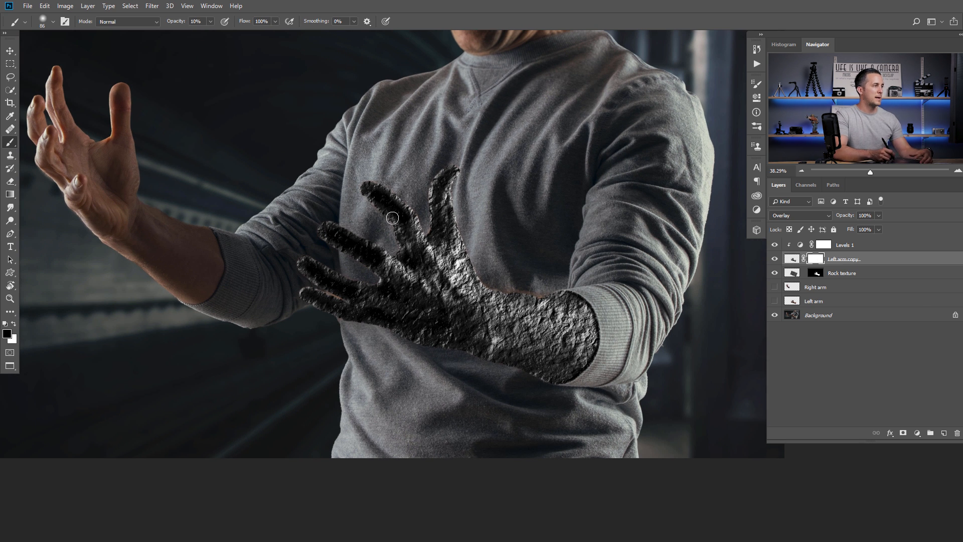
key("bracketright")
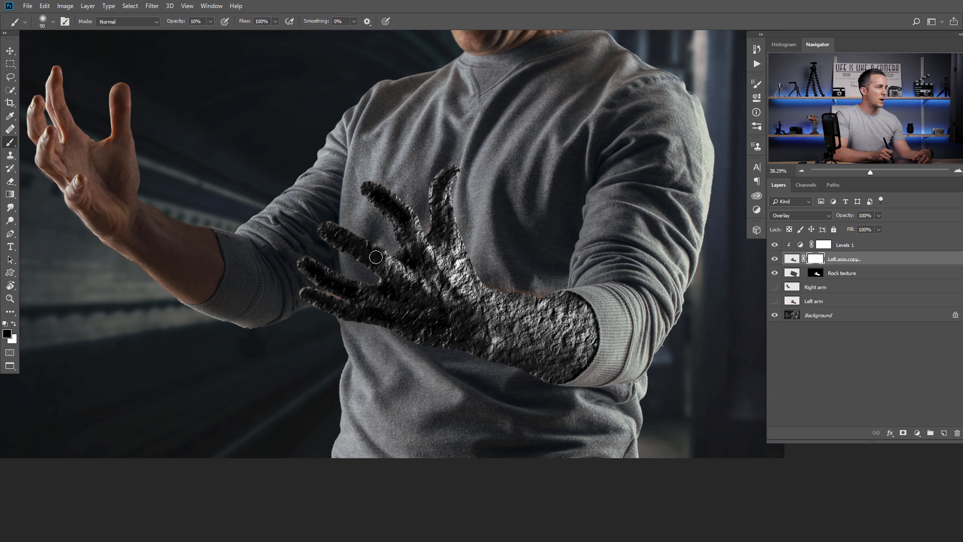
- Paint black along the rock finger and thumb edges at 10–30% opacity to soften highlights
left_click_drag(380, 275, 354, 261)
mouse_move(339, 219)
left_mouse_down()
mouse_move(393, 250)
mouse_move(355, 231)
left_mouse_up()
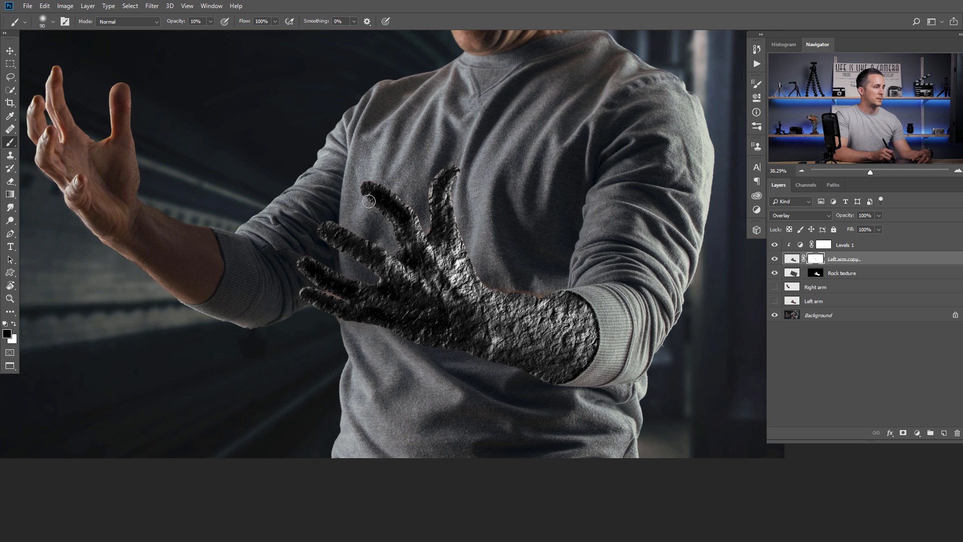
key("3")
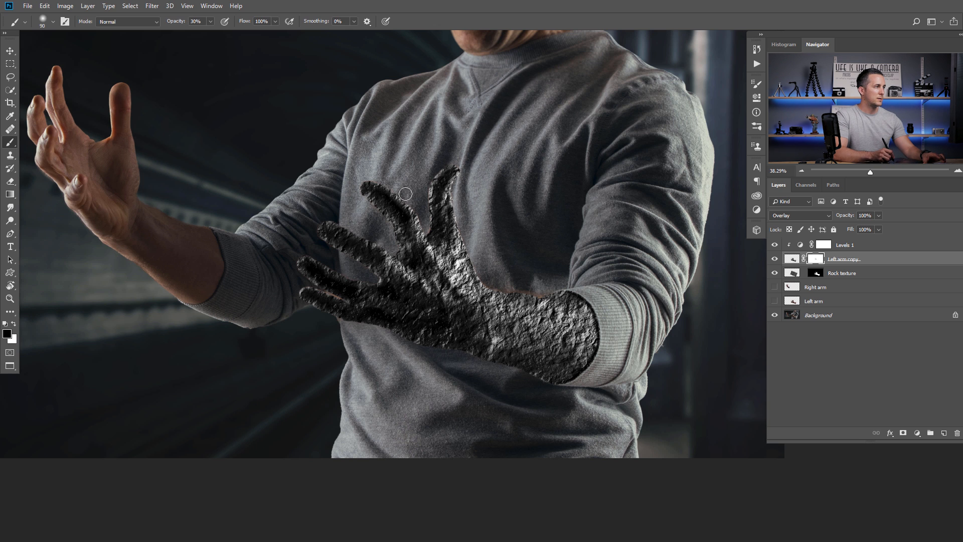
mouse_move(422, 218)
left_mouse_down()
mouse_move(428, 203)
mouse_move(427, 239)
left_mouse_up()
mouse_move(462, 188)
left_mouse_down()
mouse_move(452, 233)
mouse_move(453, 188)
mouse_move(463, 256)
left_mouse_up()
key("x")
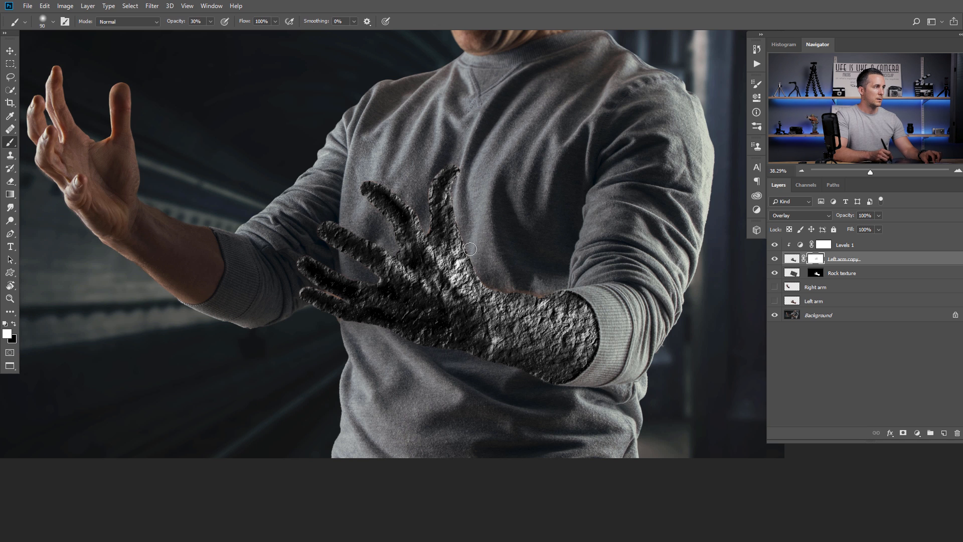
key("x")
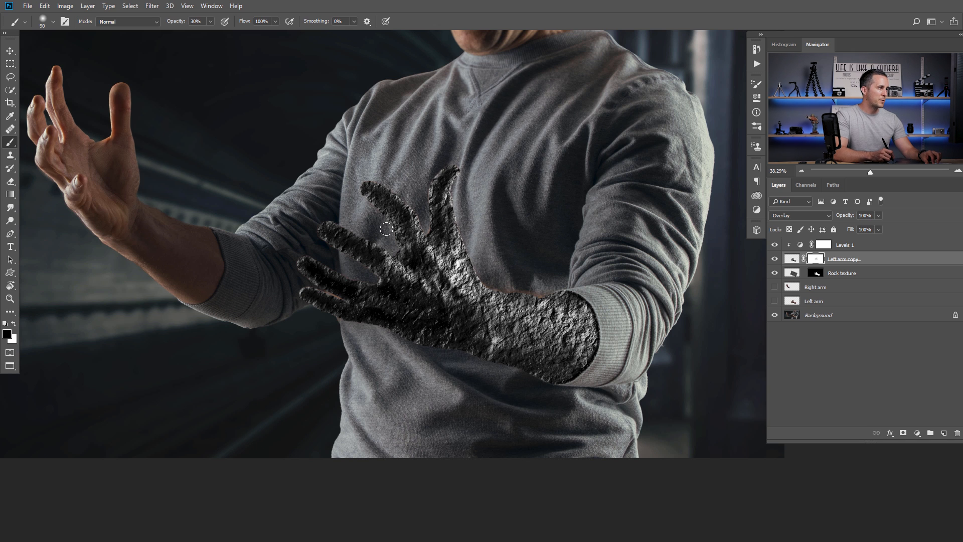
key("1")
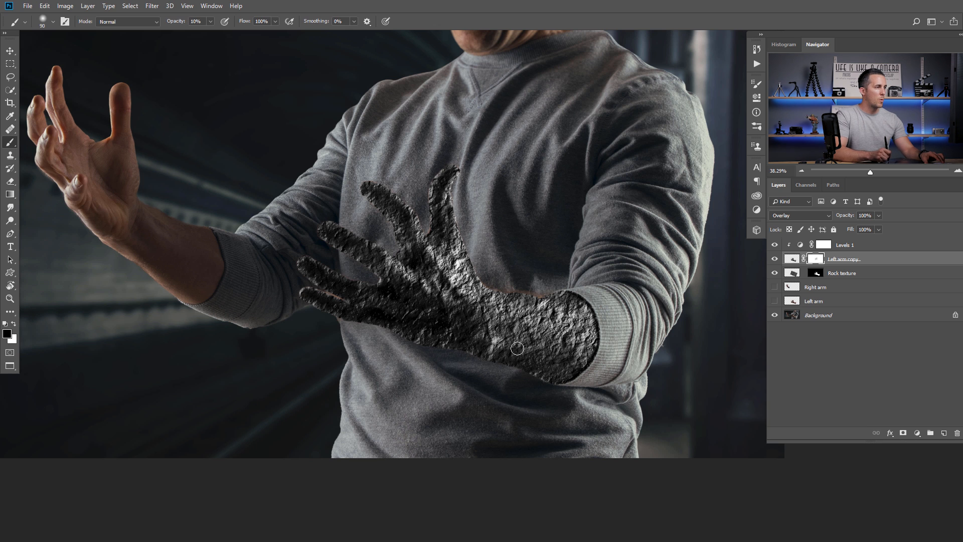
- Add a Curves adjustment clipped to Rock texture and raise its midpoint to brighten the stone
left_click(801, 246)
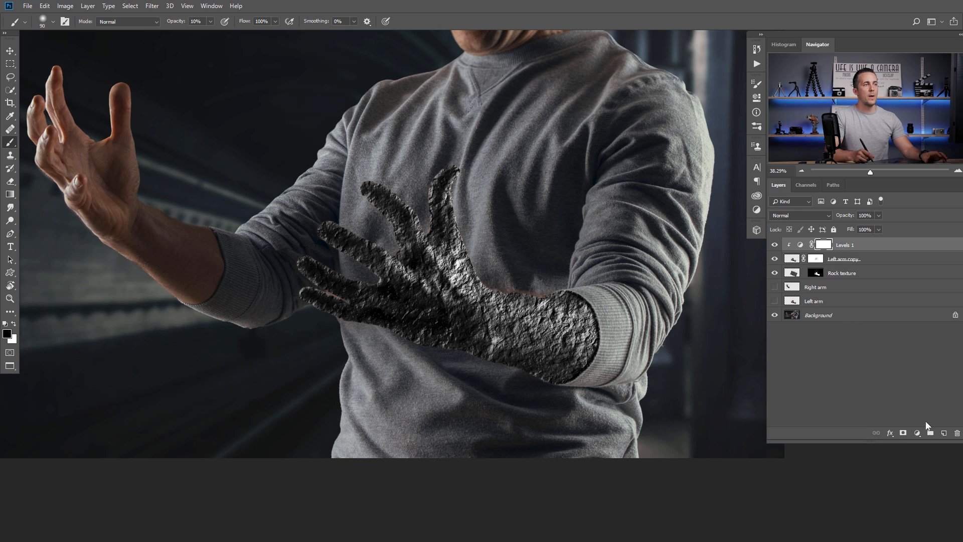
left_click(793, 274)
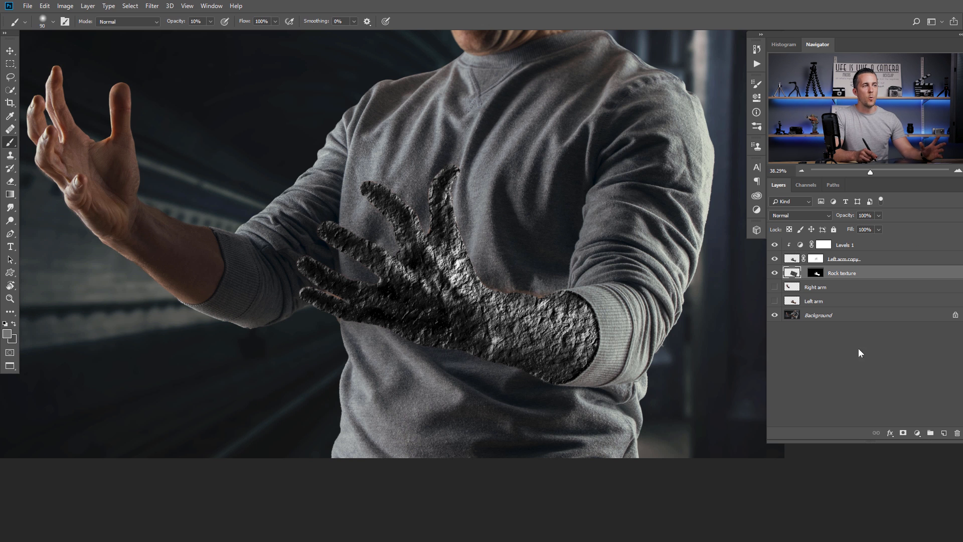
left_click(916, 432)
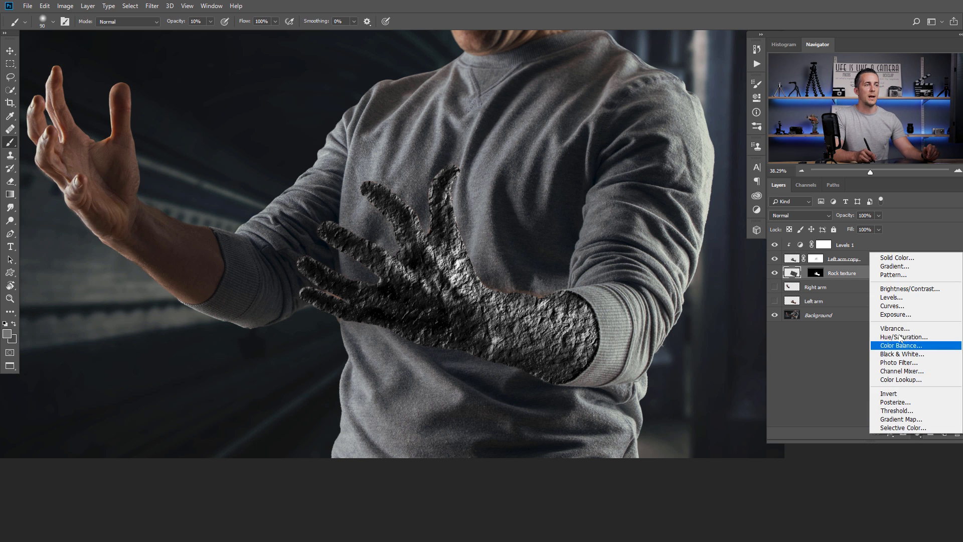
left_click(906, 308)
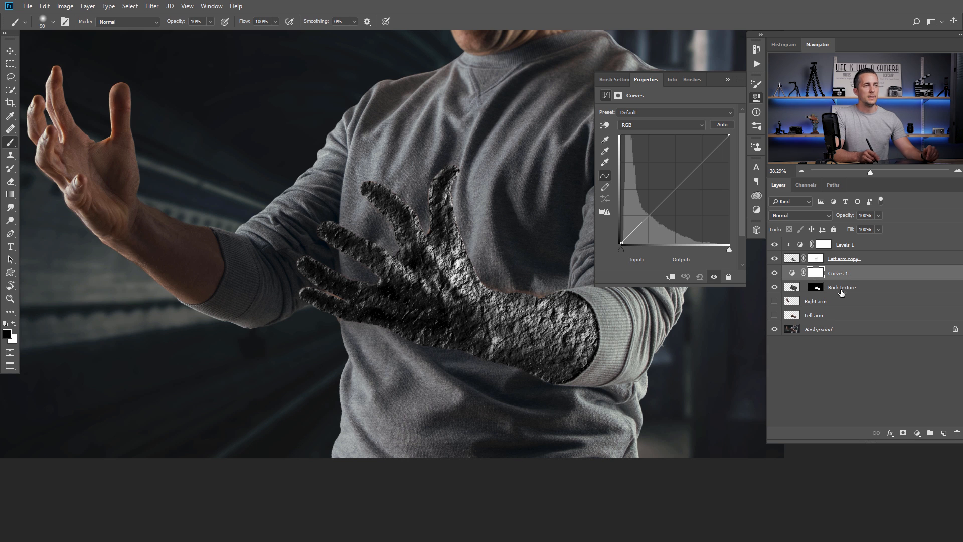
left_click(669, 276)
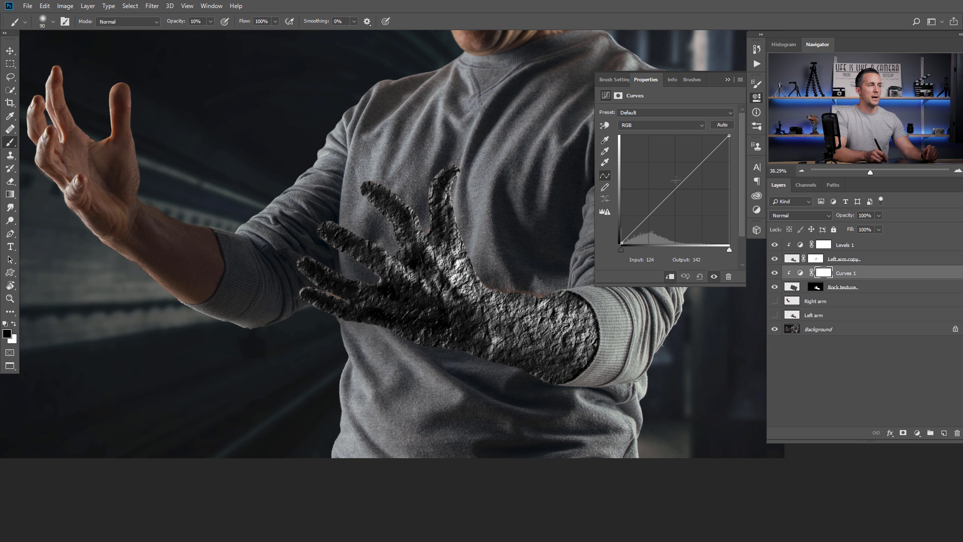
mouse_move(669, 192)
left_mouse_down()
mouse_move(654, 173)
mouse_move(669, 186)
left_mouse_up()
scroll(500, 241, "down", 3)
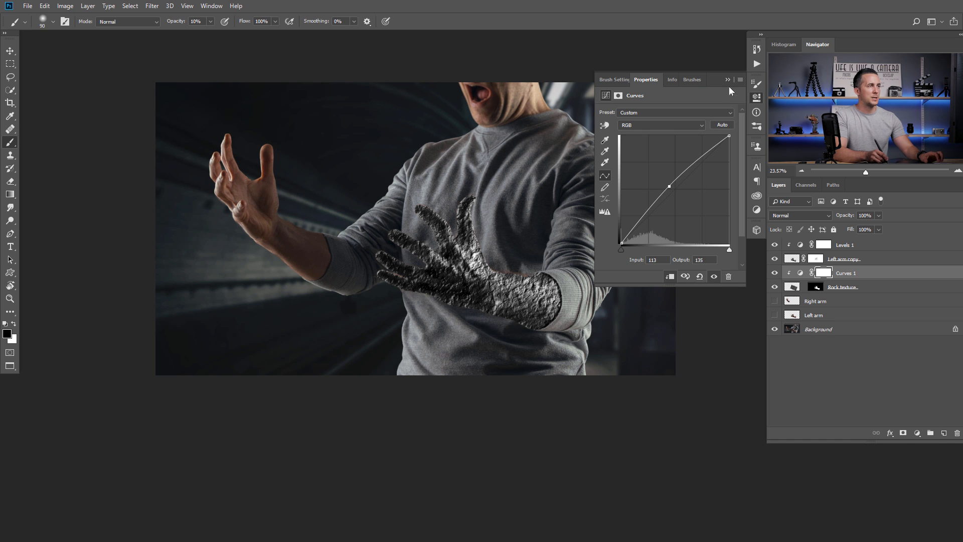
left_click(727, 80)
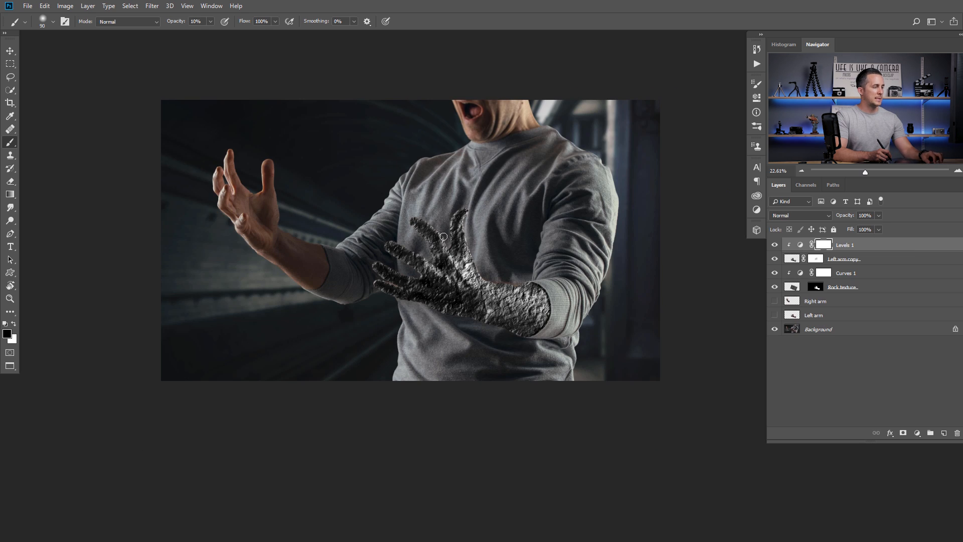
- Paste the cracked-earth texture as Layer 1, scaled to about 21% and rotated ~118° over the forearm
key("ctrl+v")
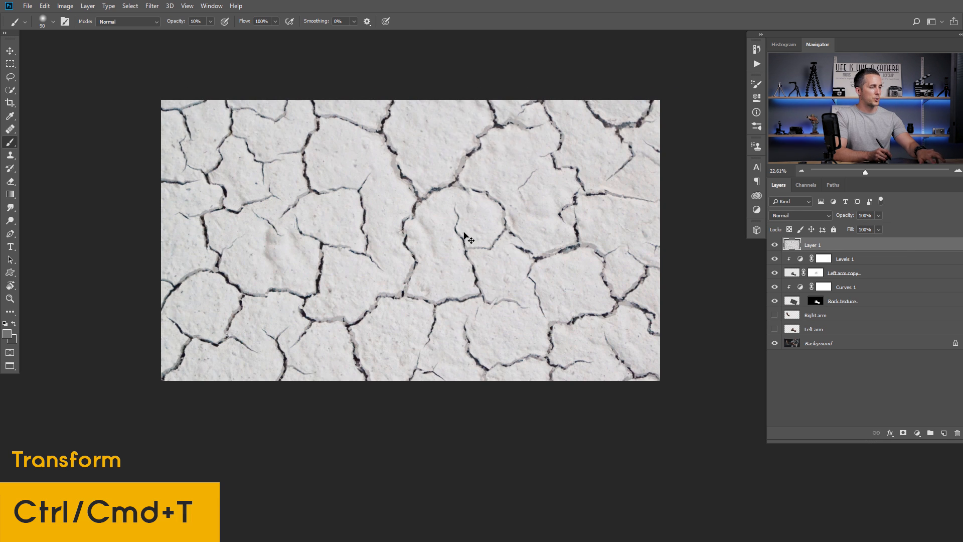
key("ctrl+t")
left_click_drag(681, 446, 478, 311)
left_click_drag(504, 256, 433, 291)
left_click_drag(459, 257, 468, 196)
key("Return")
- Invert the cracked texture so it shows bright cracks on dark
key("b")
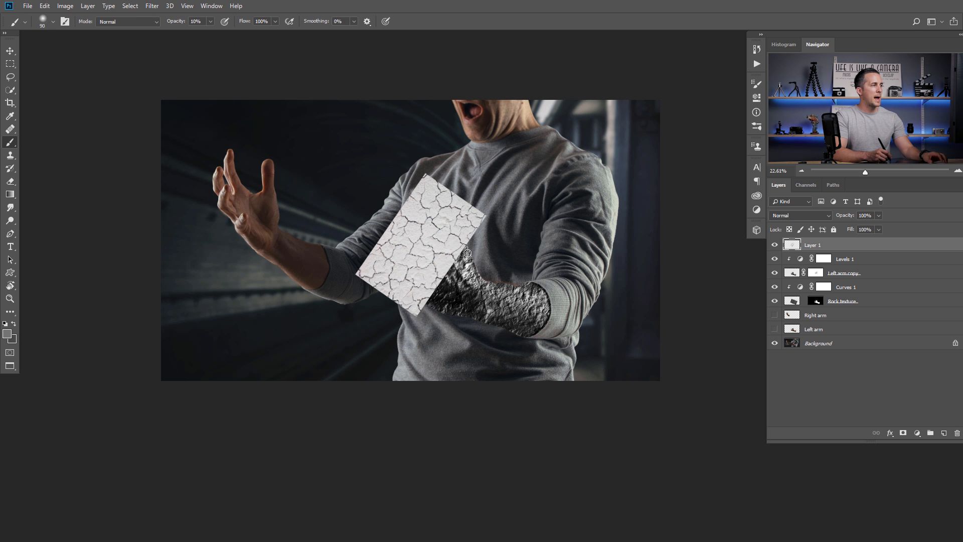
left_click_drag(436, 238, 481, 260)
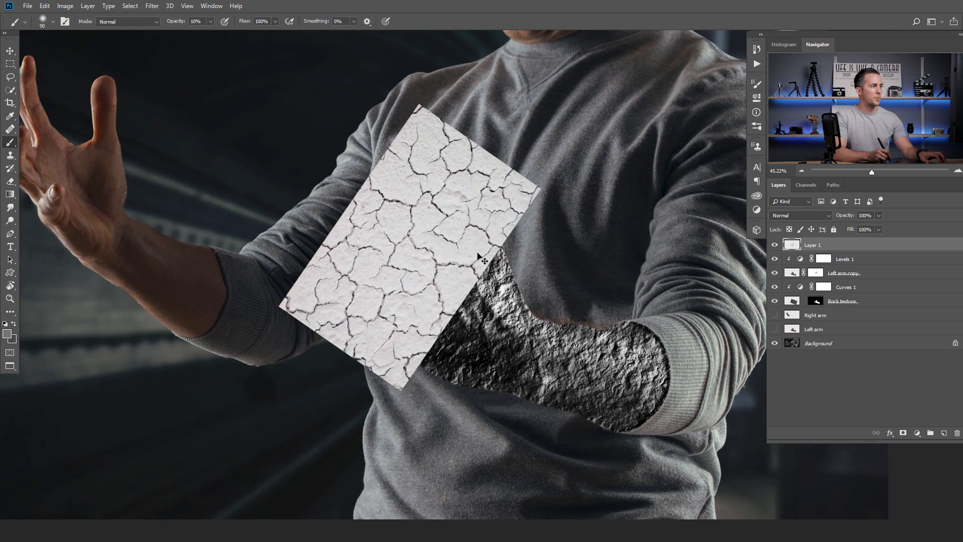
key("ctrl+i")
left_click_drag(428, 235, 464, 246)
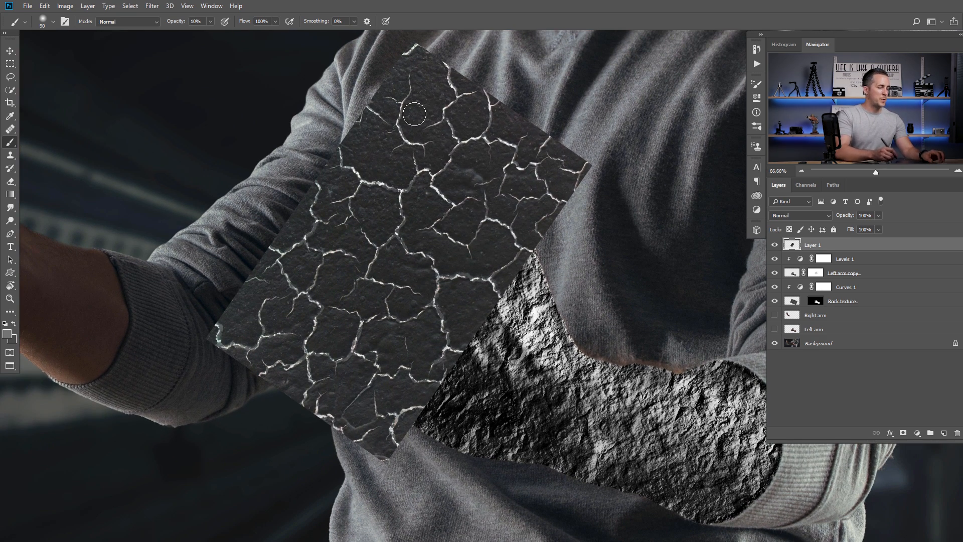
- Apply Levels to the crack texture with input black 56 and input white 109
key("ctrl+l")
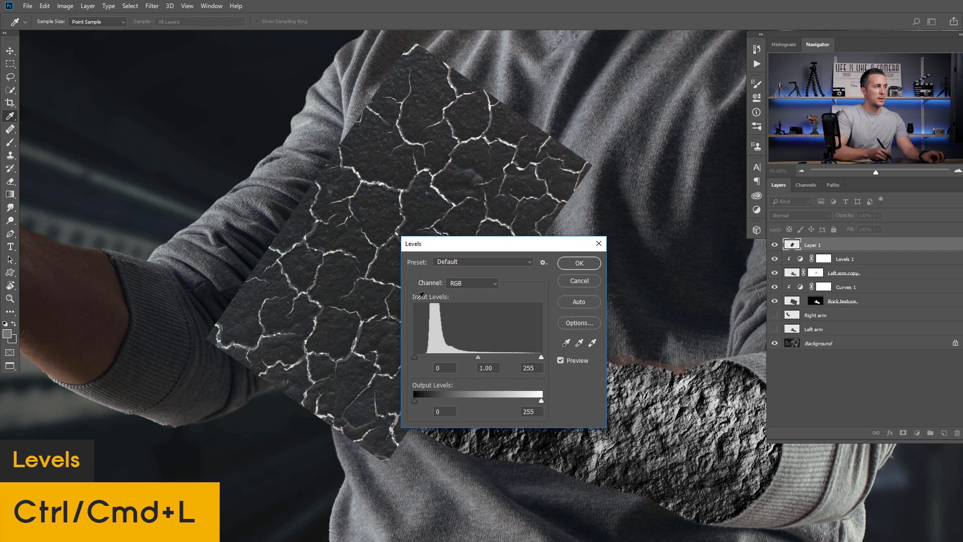
left_click_drag(459, 250, 592, 257)
left_click_drag(564, 365, 577, 365)
left_click_drag(668, 365, 602, 367)
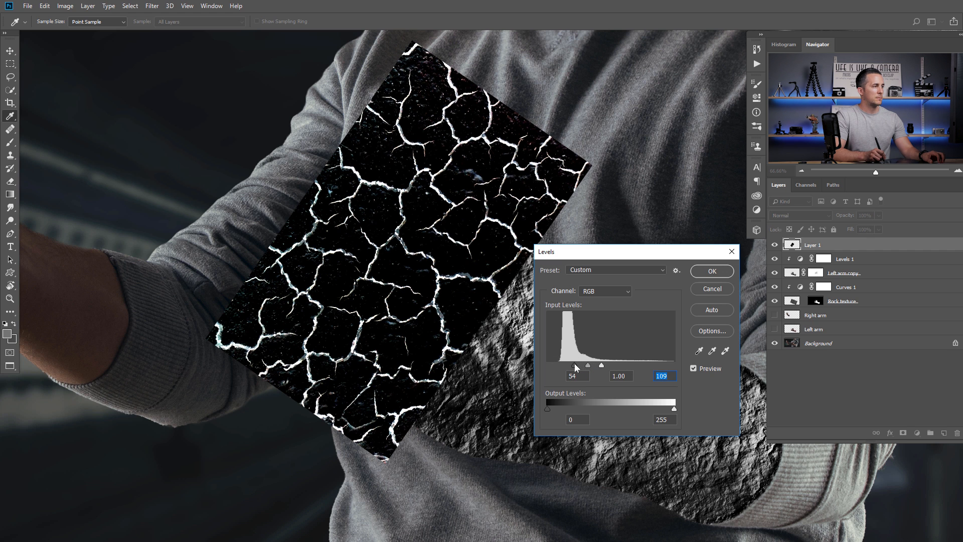
left_click(726, 274)
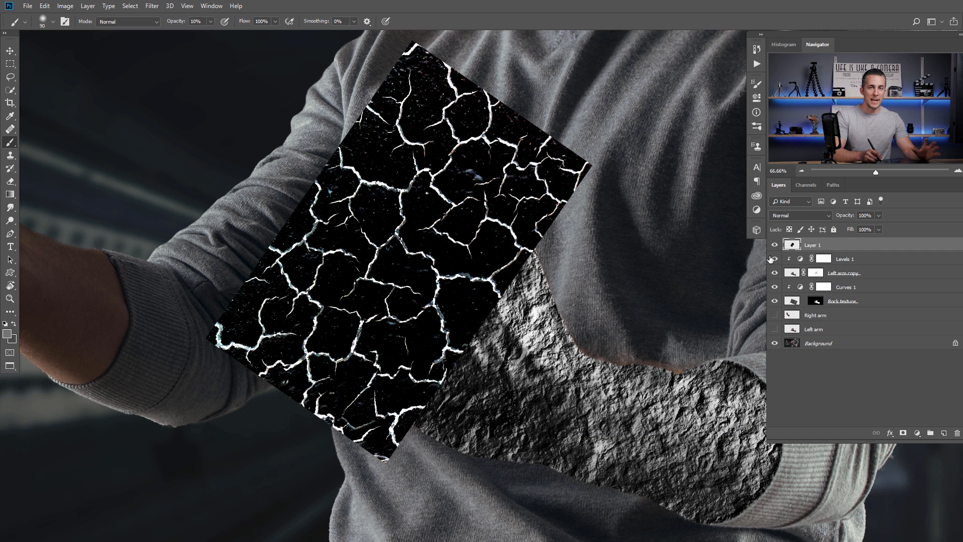
- Set Layer 1's blend mode to Screen
left_click(794, 215)
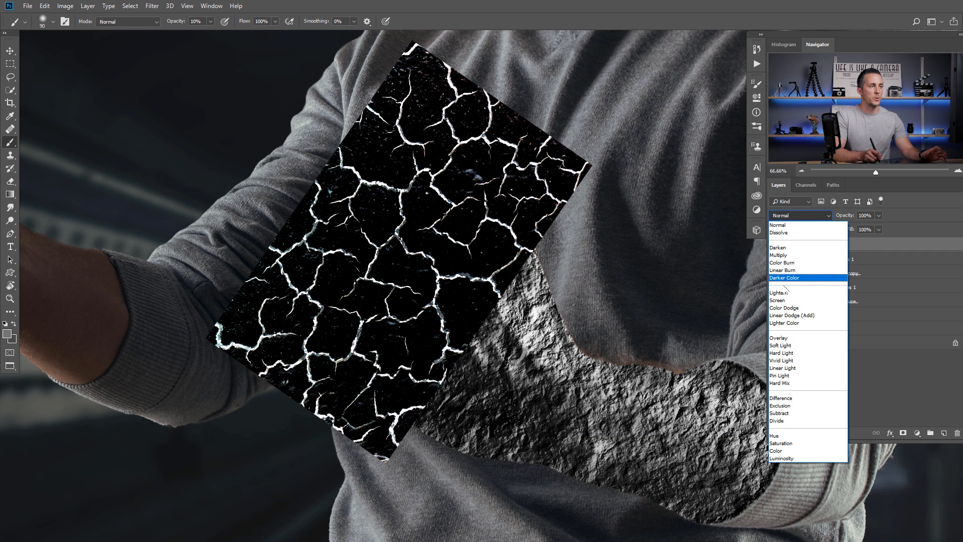
left_click(782, 300)
left_click_drag(600, 283, 535, 295)
left_click_drag(535, 295, 461, 273)
- Reposition the cracks over the hand and enlarge them to about 106%
key("v")
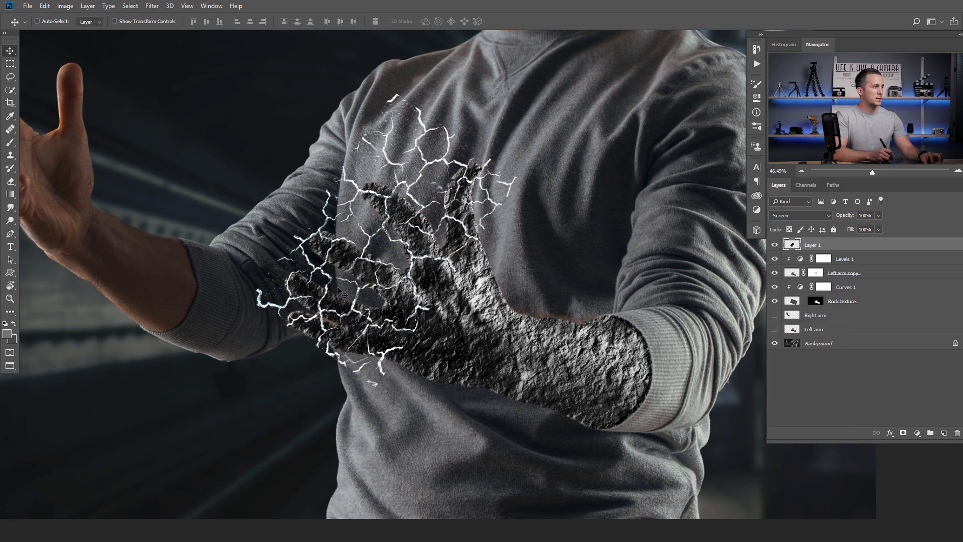
left_click_drag(410, 250, 414, 250)
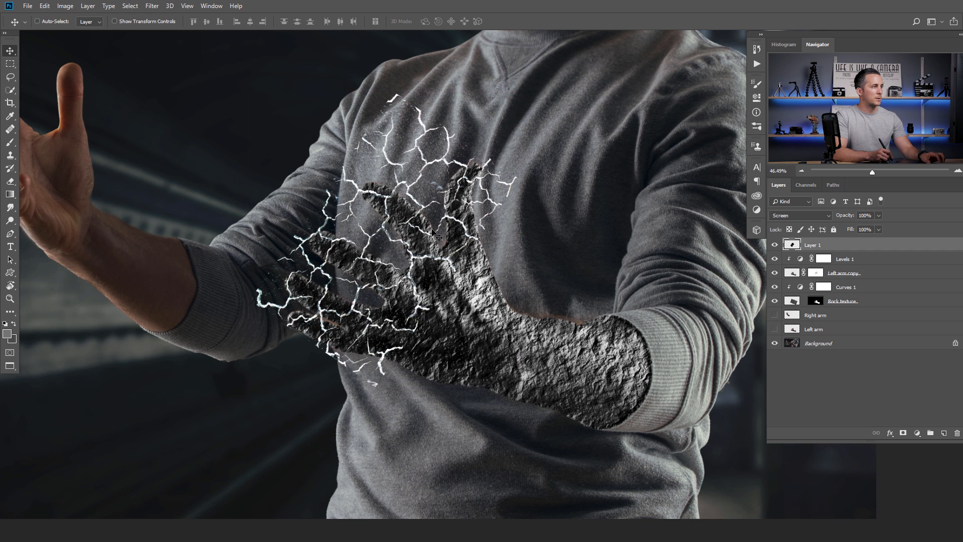
key("ctrl+t")
mouse_move(520, 91)
left_mouse_down()
mouse_move(531, 82)
mouse_move(522, 100)
left_mouse_up()
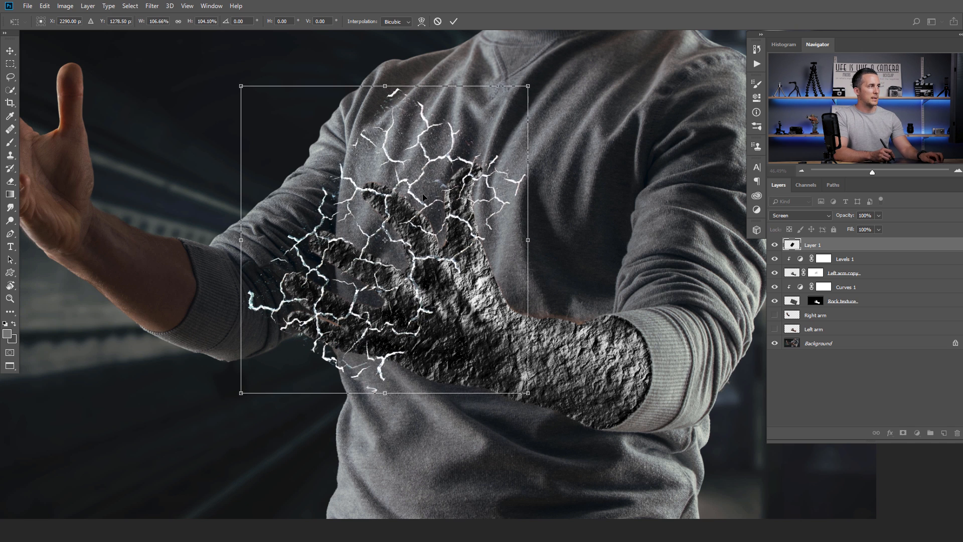
key("Return")
- Duplicate the crack layer and shift the copy down the forearm
left_click_drag(560, 282, 518, 260)
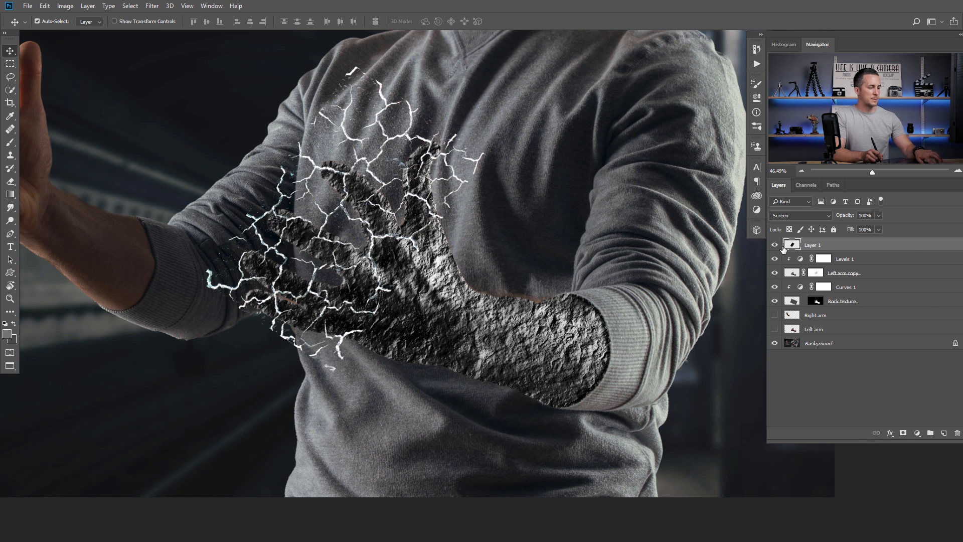
key("ctrl+j")
left_click_drag(372, 255, 471, 315)
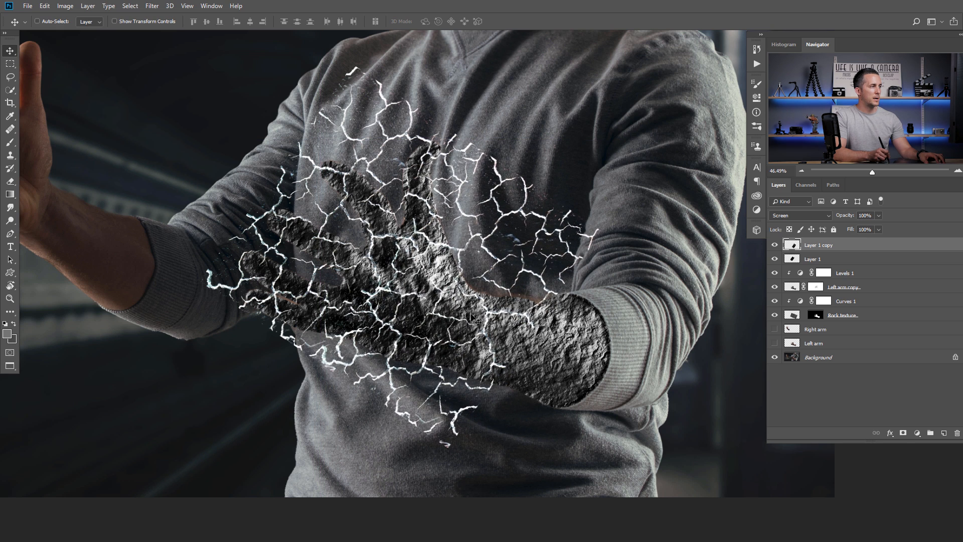
- Add a third crack copy rotated to -27.82° and placed along the forearm toward the elbow
key("ctrl+j")
left_click_drag(434, 138, 662, 254)
key("ctrl+t")
left_click_drag(694, 164, 603, 127)
left_click_drag(557, 274, 571, 291)
left_click_drag(626, 273, 622, 262)
key("Return")
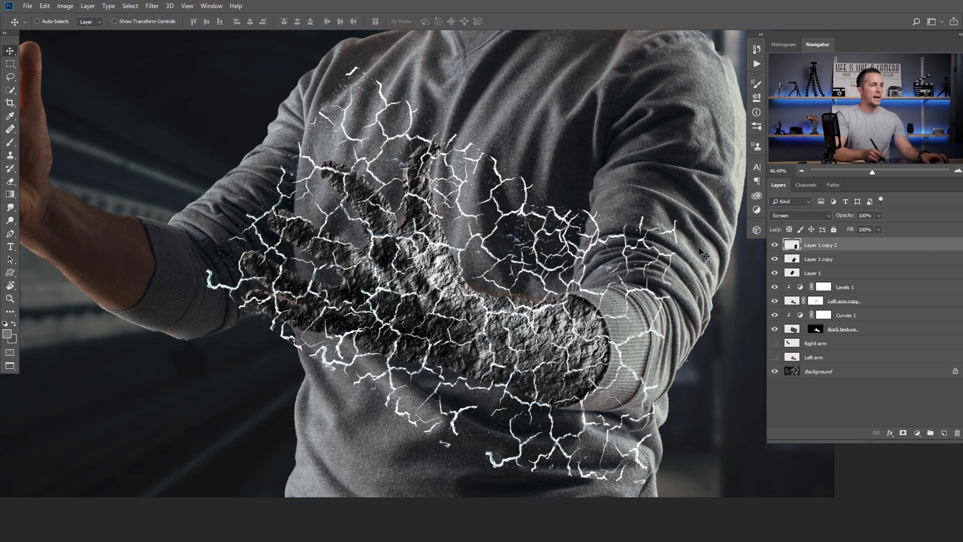
- Select all three crack layers and merge them into one layer
left_click(797, 274, "shift")
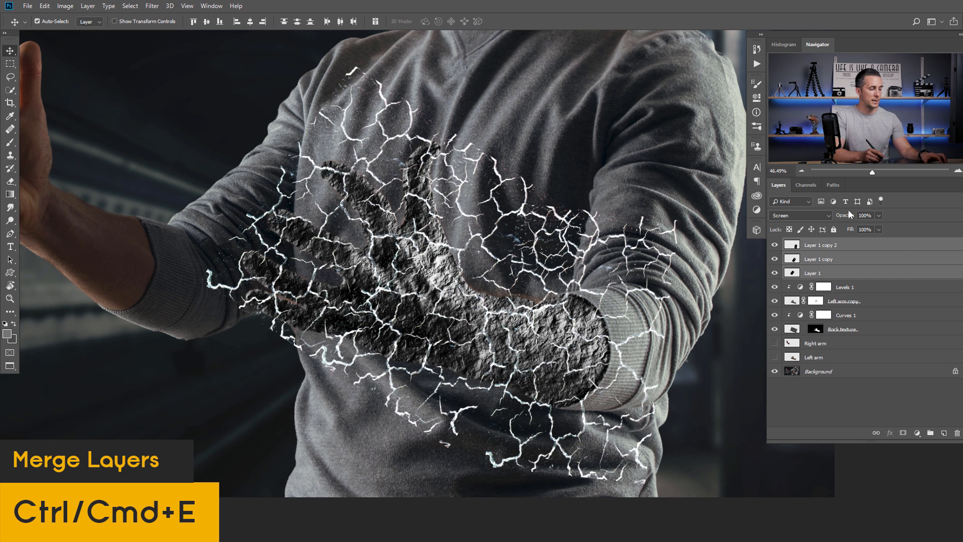
key("ctrl+e")
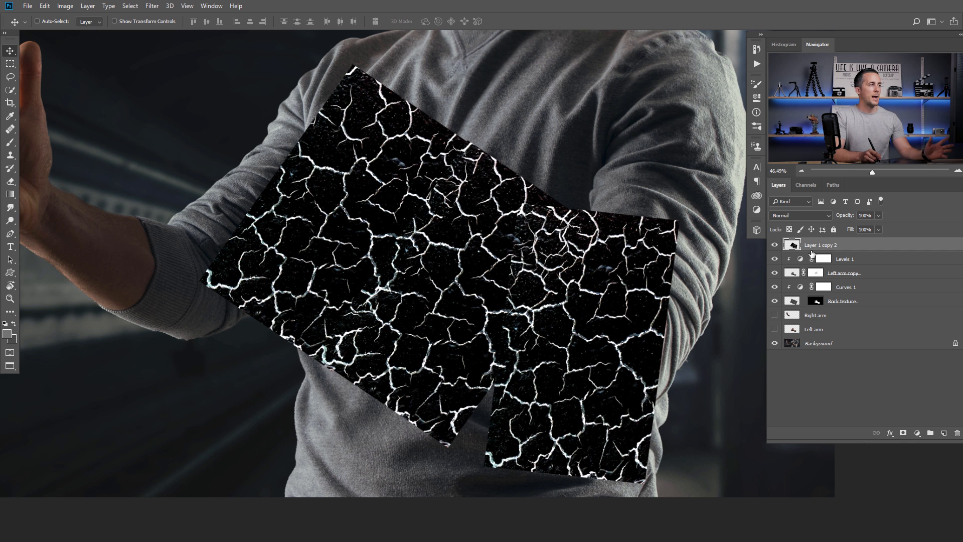
scroll(570, 265, "down", 2)
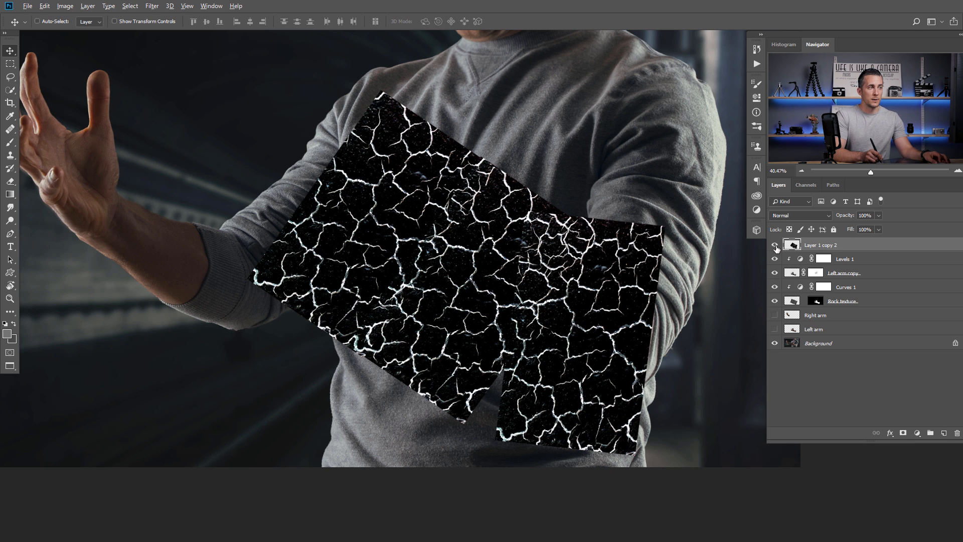
- Solo the merged crack layer and duplicate its Blue channel as Blue copy
left_click(774, 245, "alt")
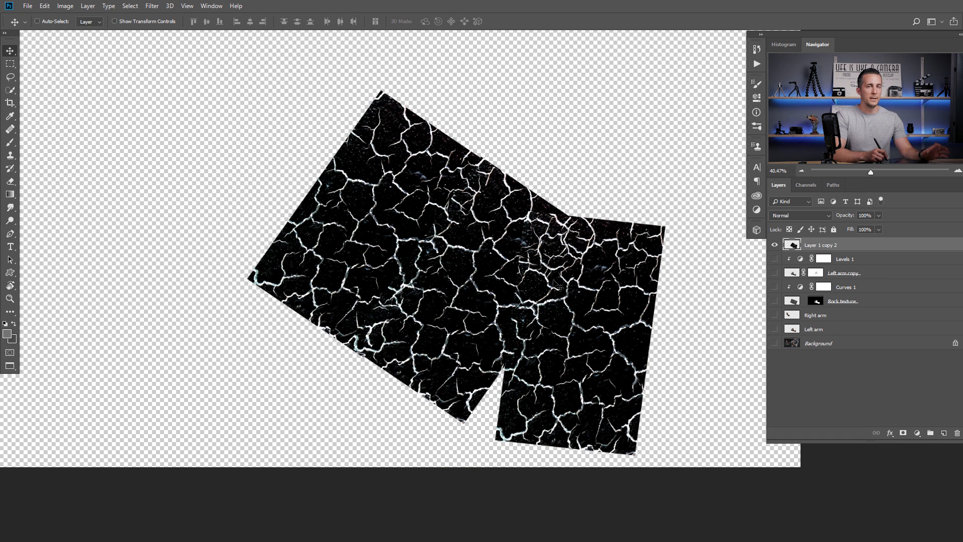
left_click(805, 185)
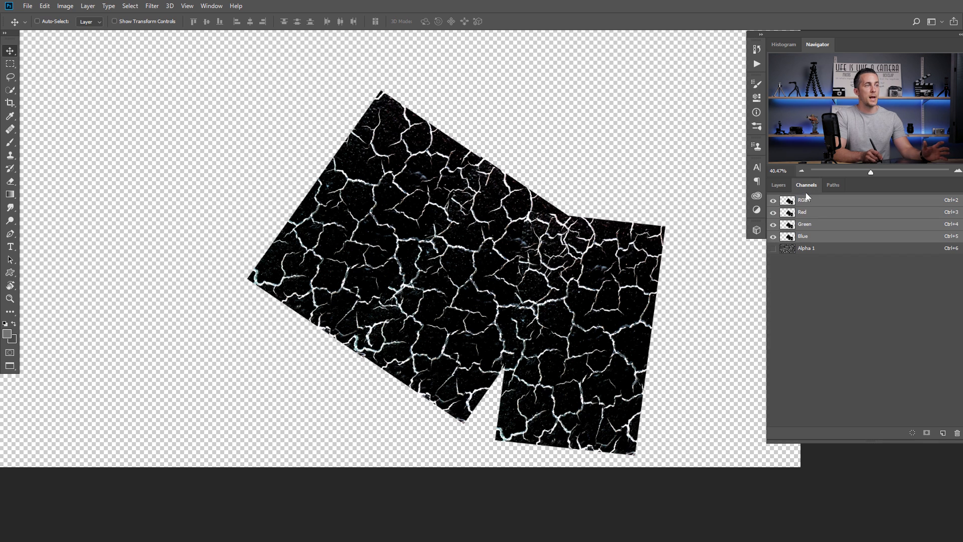
left_click(789, 213)
left_click(792, 225)
left_click(797, 238)
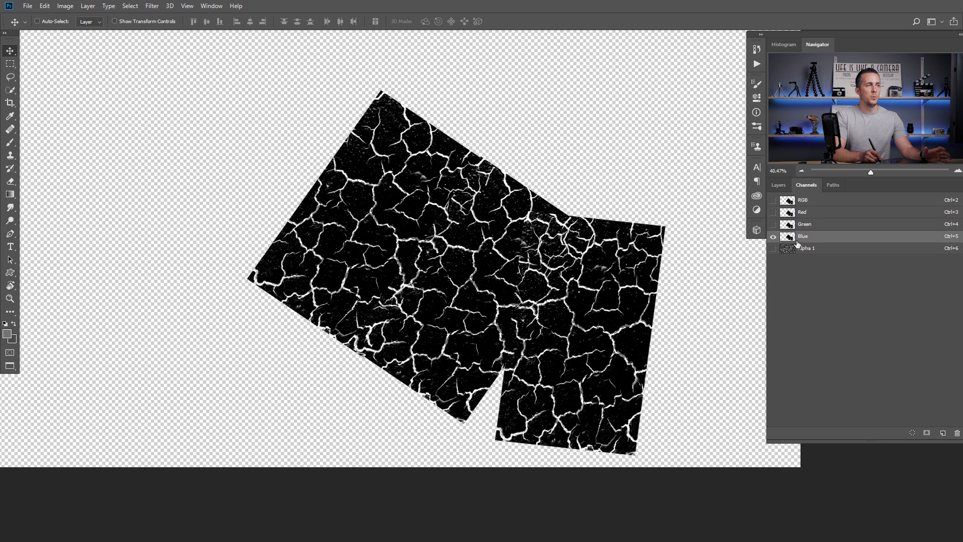
left_click_drag(789, 238, 937, 432)
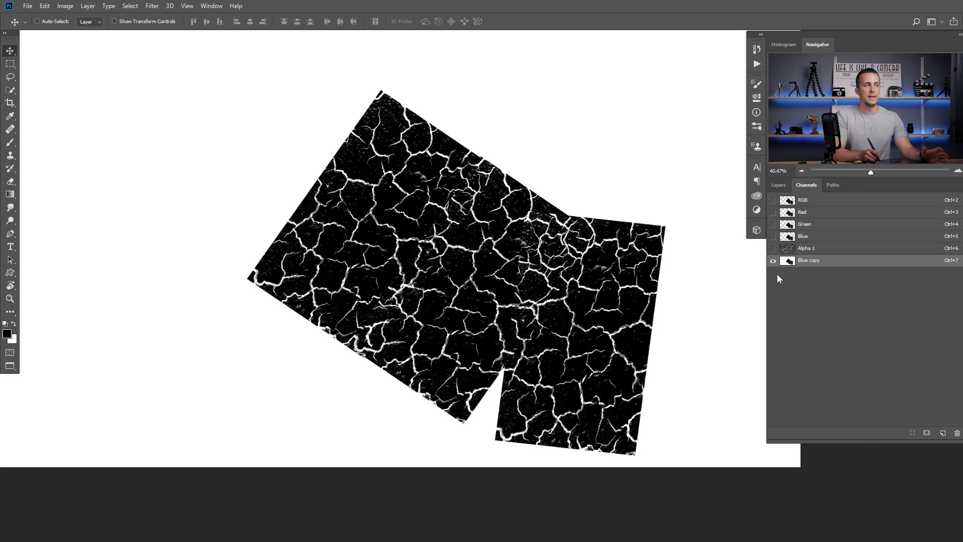
- Restore all layers' visibility and hide the merged crack layer Layer 1 copy 2
left_click(783, 185)
left_click(797, 244)
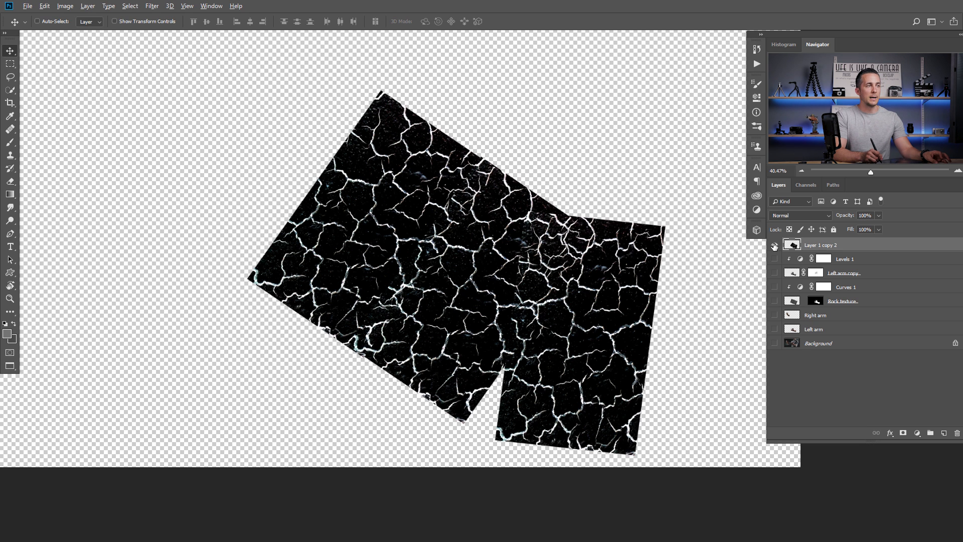
left_click(773, 245, "alt")
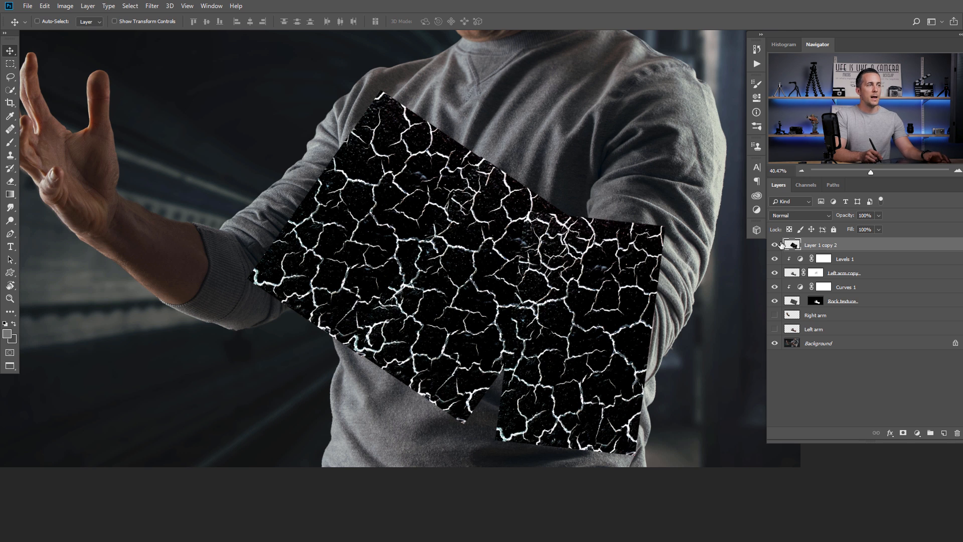
left_click(775, 247)
- Create a new layer above Levels 1 and clip it to the arm
left_click(803, 260)
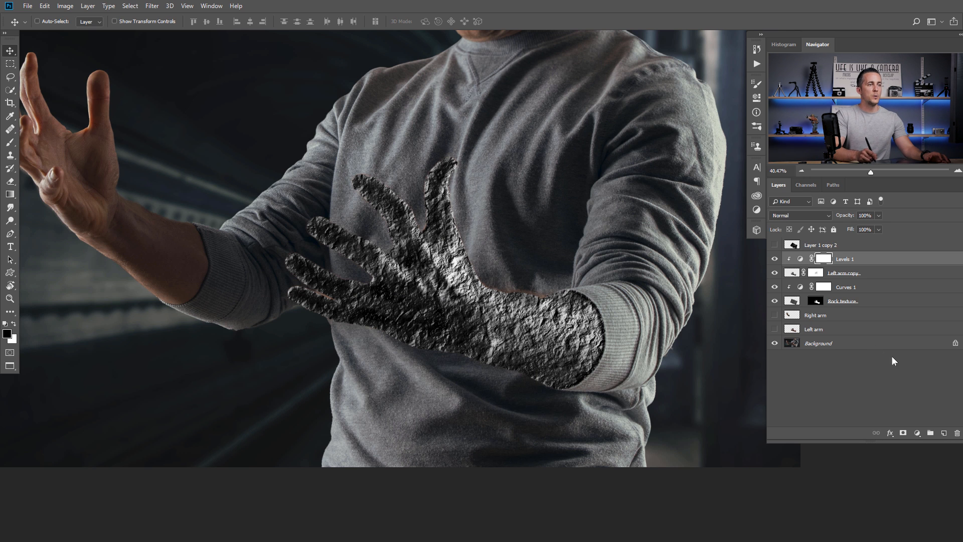
left_click(945, 433)
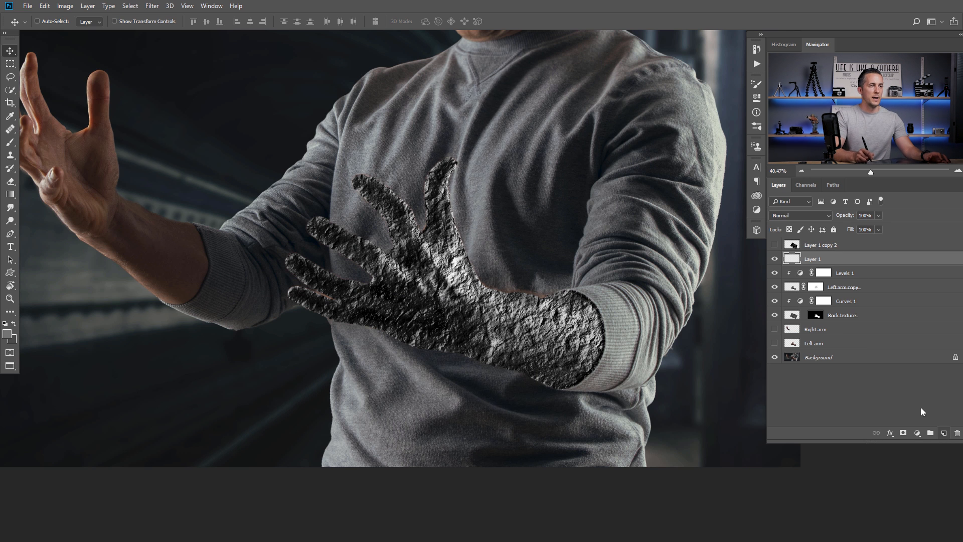
left_click(797, 262, "alt")
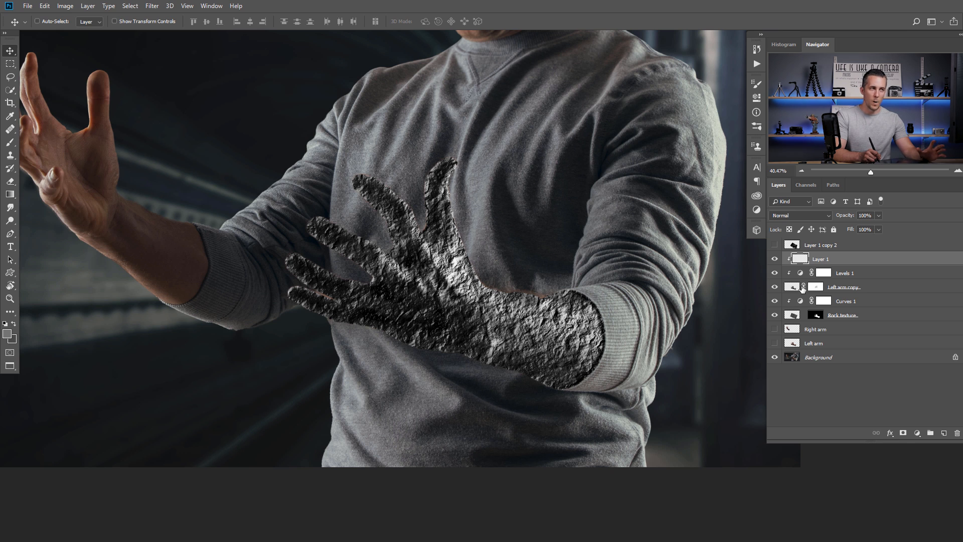
- Load Blue copy as a selection and use it as the new layer's mask
left_click(805, 185)
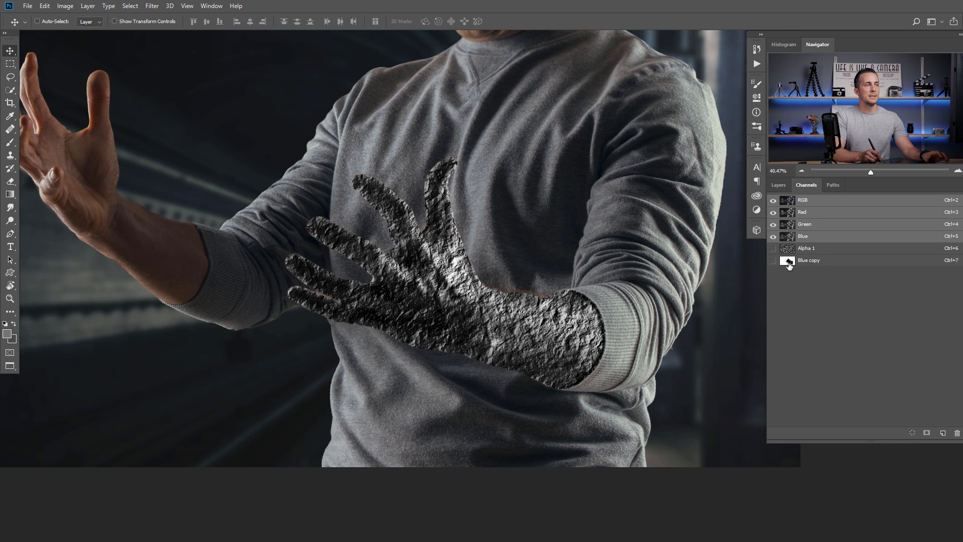
key("ctrl")
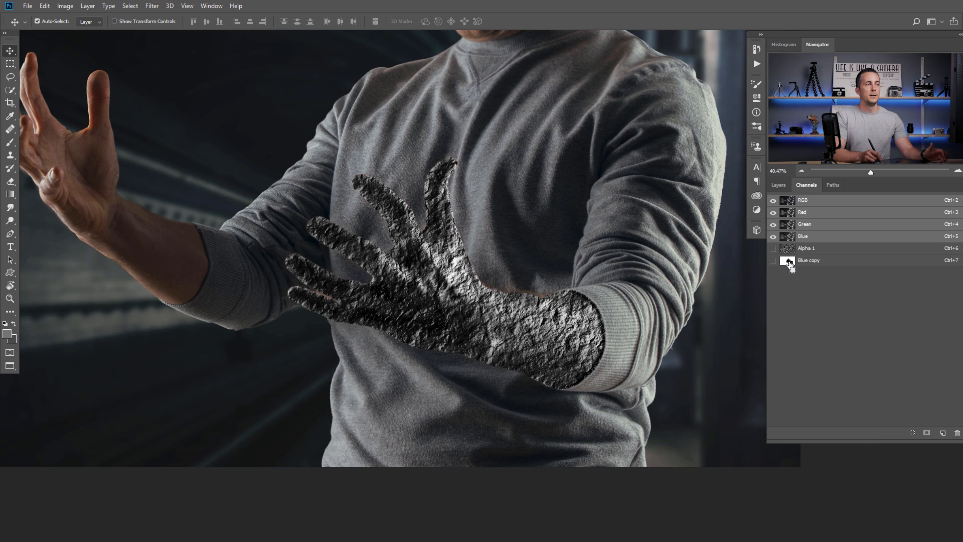
left_click(787, 261, "ctrl")
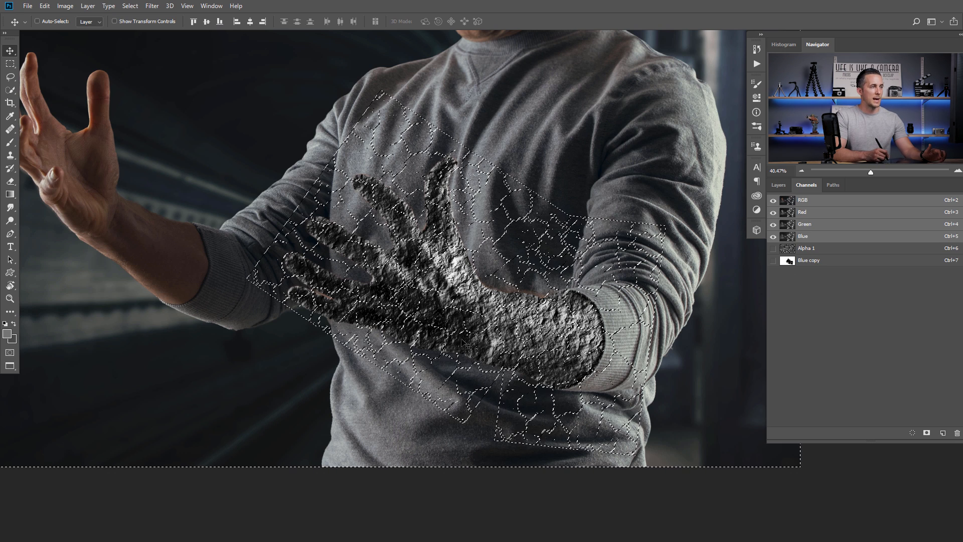
left_click(780, 186)
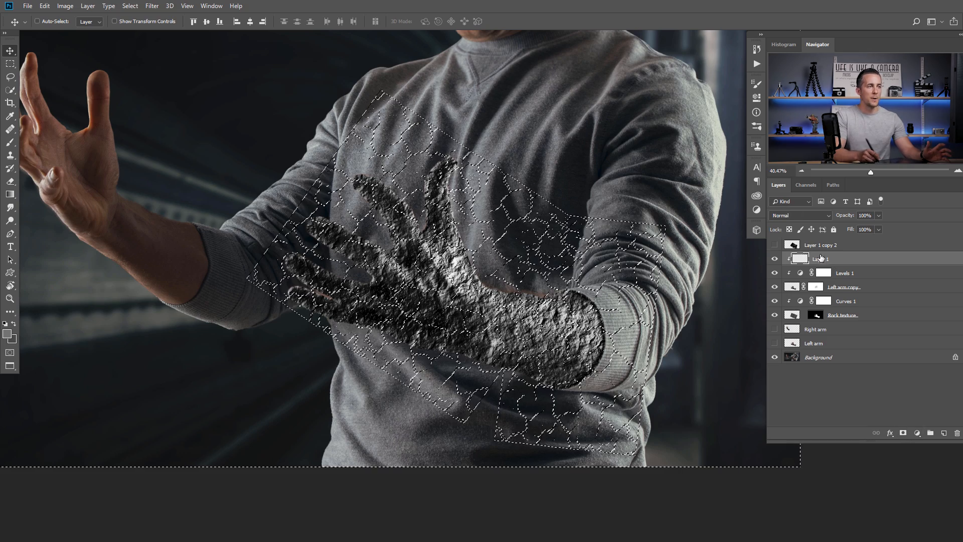
left_click(903, 433)
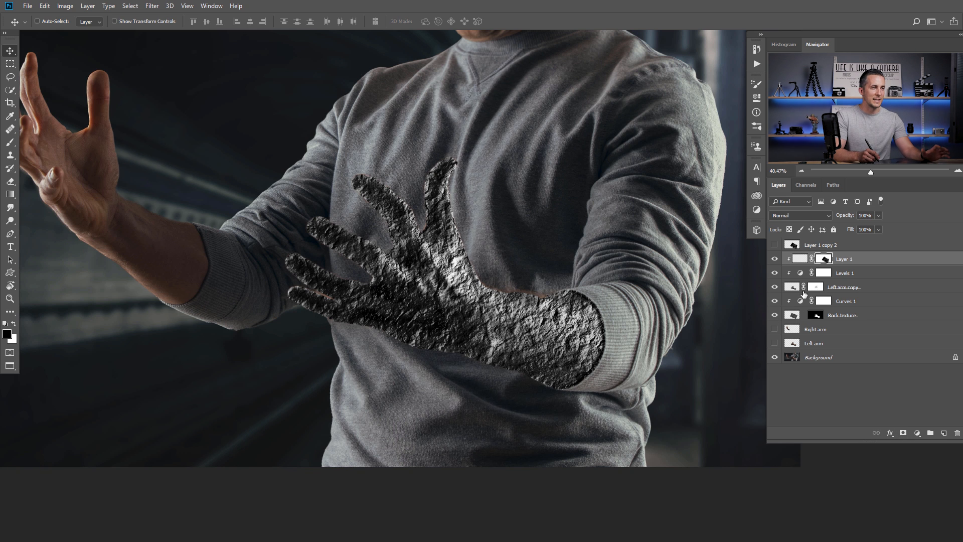
left_click(800, 259)
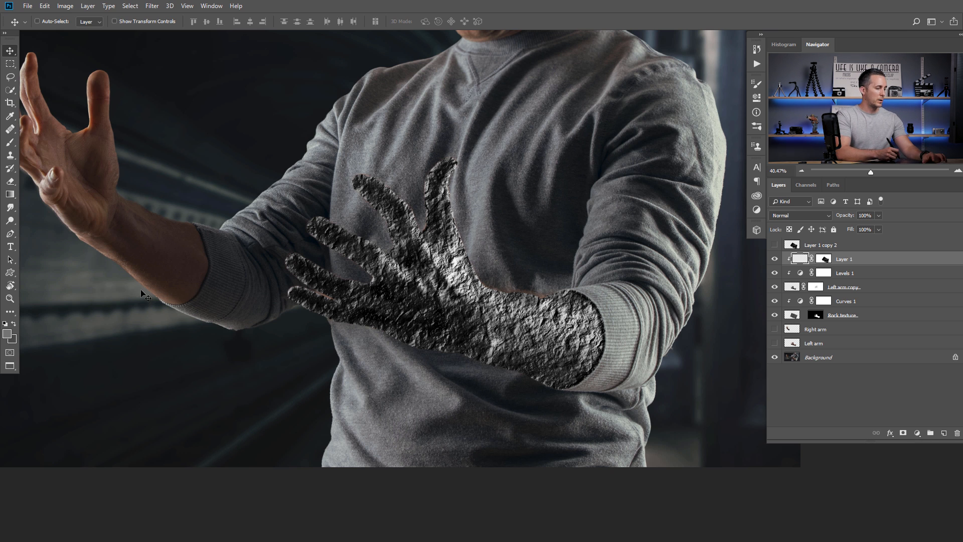
- Set the foreground to orange-red ff1e00 and brush lava cracks across the fingers and palm
key("b")
left_click(8, 334)
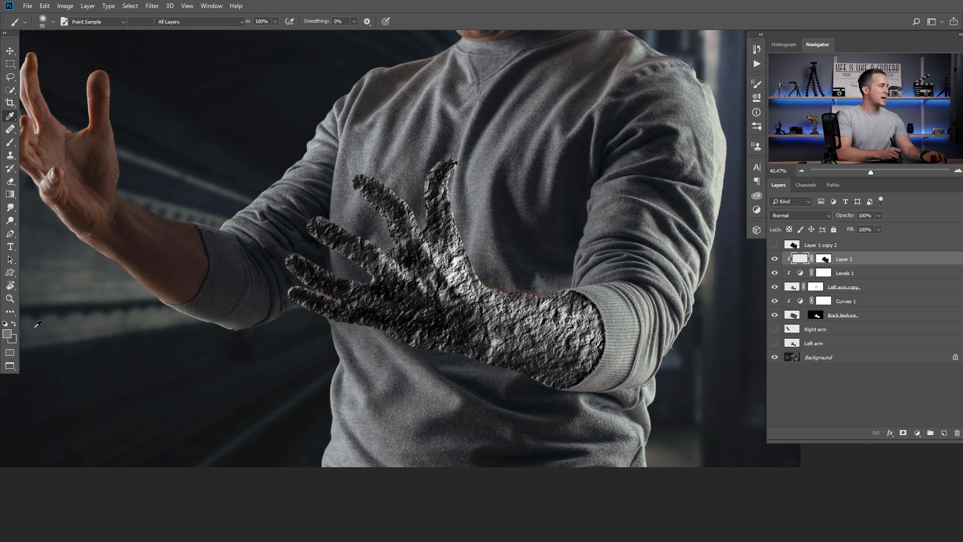
left_click_drag(316, 335, 316, 332)
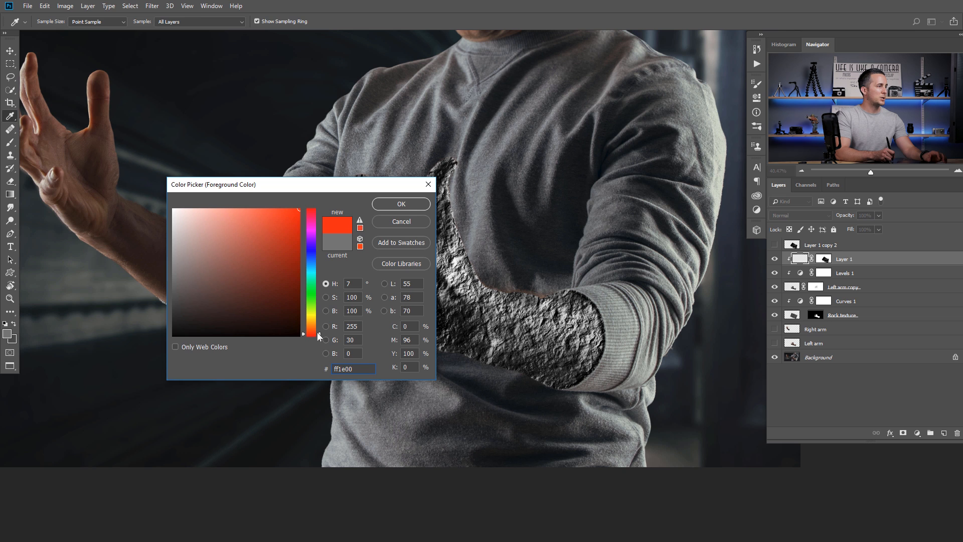
left_click(403, 203)
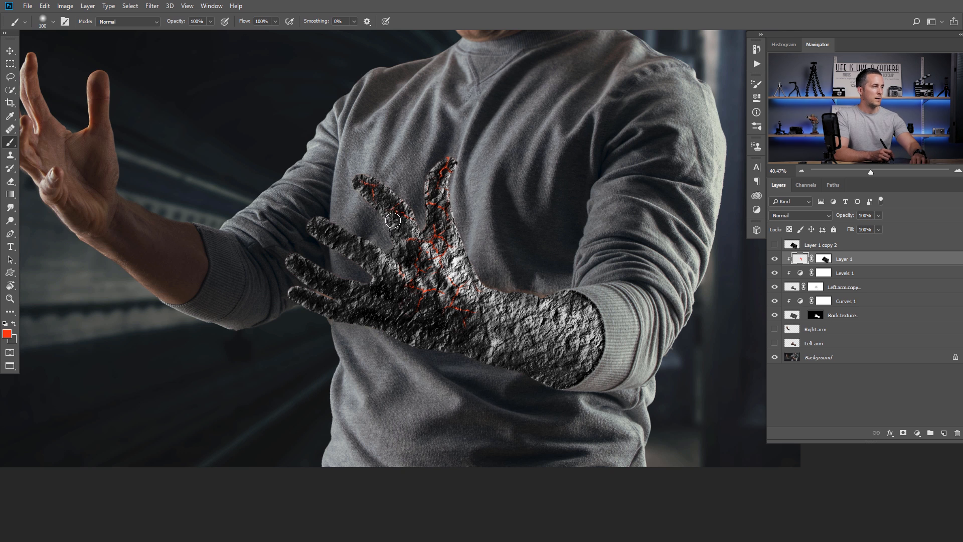
mouse_move(391, 205)
left_mouse_down()
mouse_move(419, 270)
mouse_move(344, 227)
mouse_move(334, 234)
mouse_move(356, 270)
mouse_move(303, 273)
mouse_move(307, 296)
mouse_move(351, 320)
mouse_move(383, 308)
mouse_move(470, 351)
mouse_move(466, 244)
mouse_move(496, 345)
mouse_move(555, 346)
mouse_move(580, 321)
left_mouse_up()
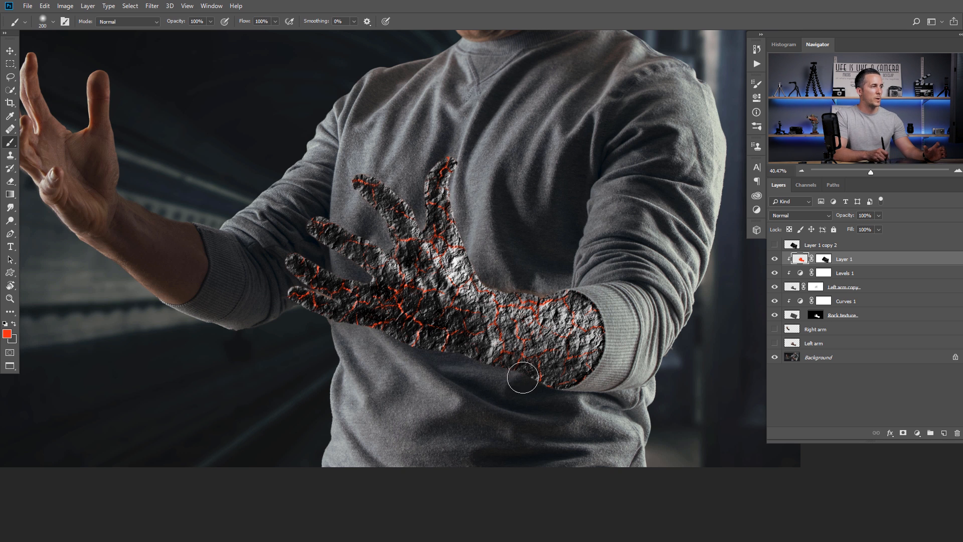
scroll(515, 294, "down", 3)
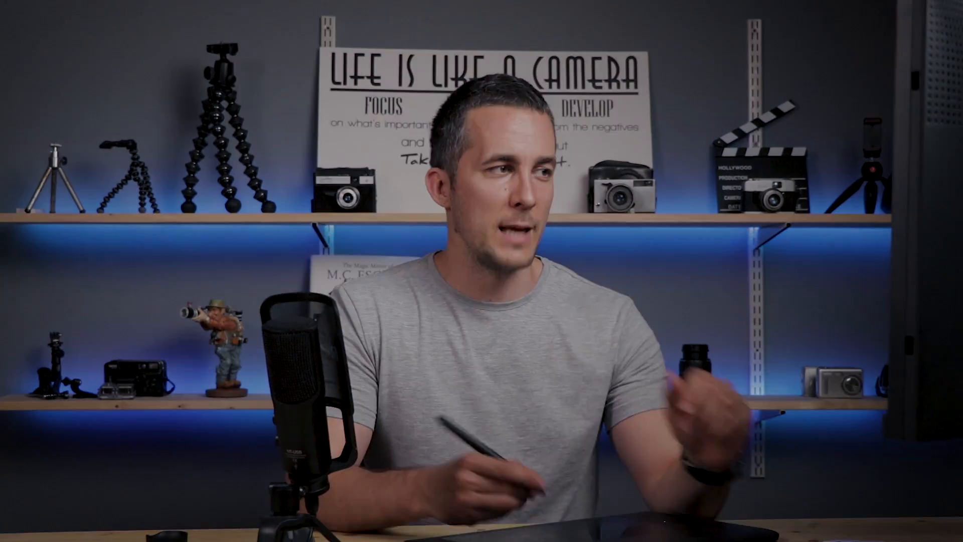
left_click_drag(480, 301, 505, 322)
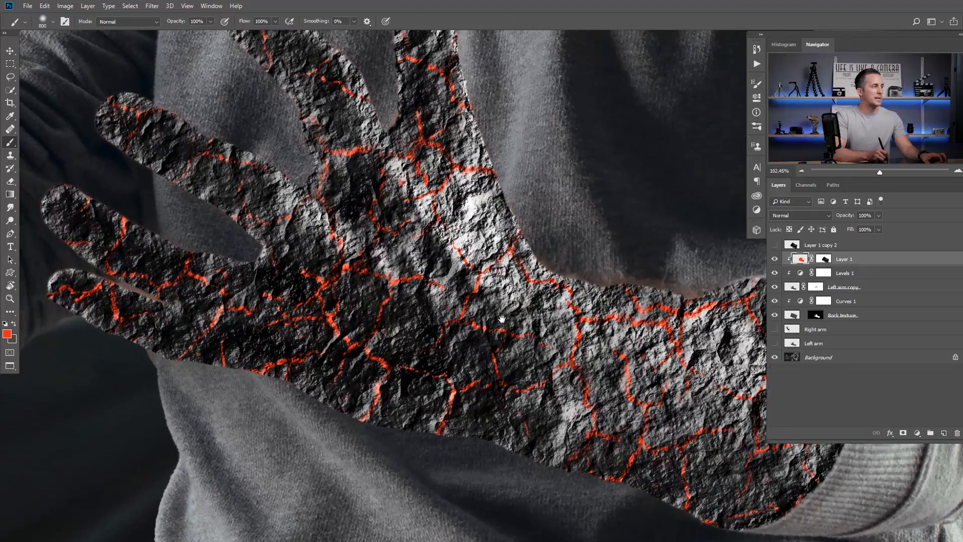
key("bracketleft")
key("bracketleft")
key("bracketleft")
key("bracketleft")
key("bracketleft")
key("bracketleft")
key("bracketleft")
key("bracketleft")
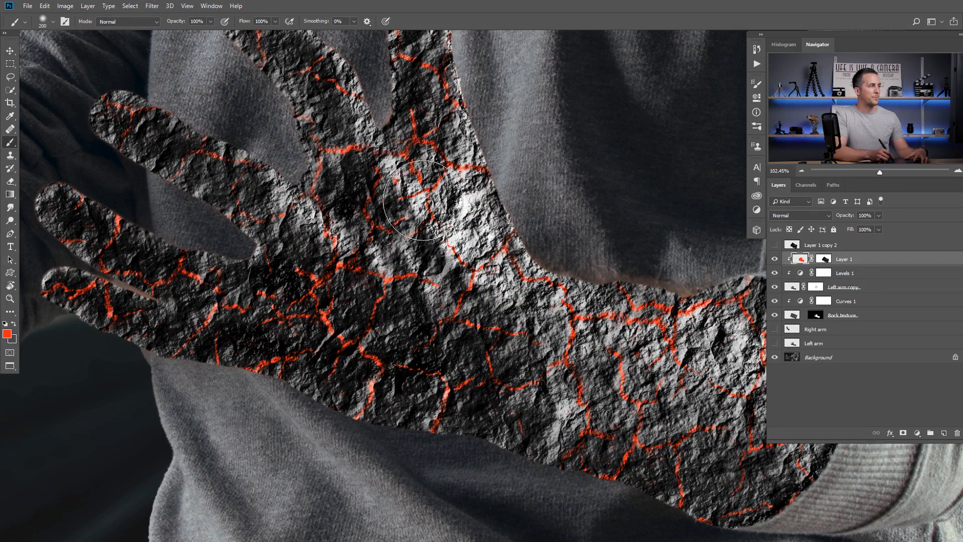
- Switch the paint colour to orange ff9600 with the brush at size 90 and 30% opacity
key("bracketleft")
key("bracketleft")
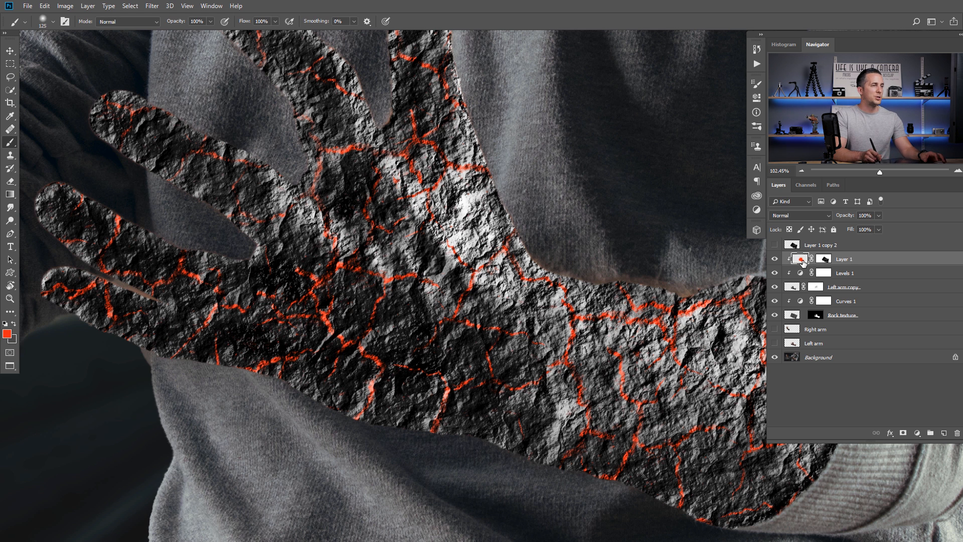
left_click(8, 334)
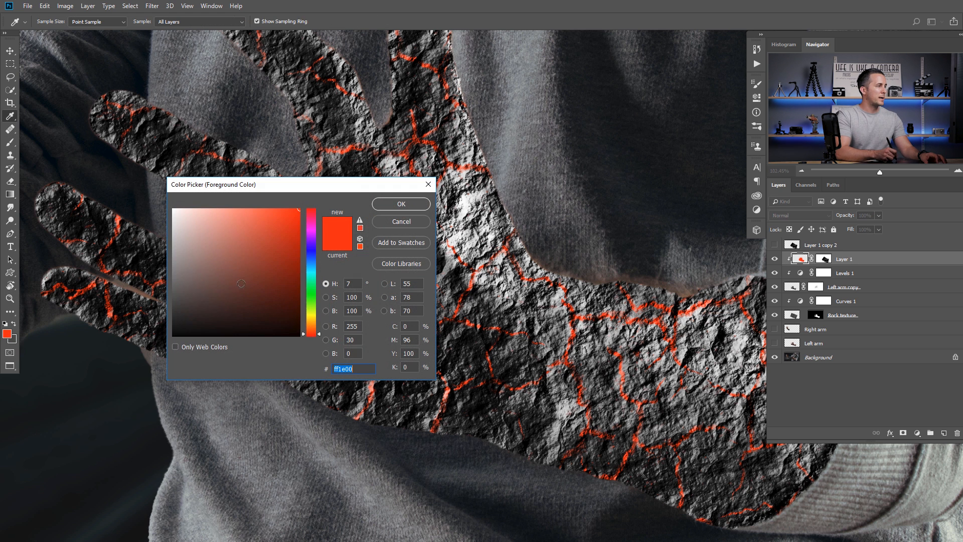
left_click(311, 324)
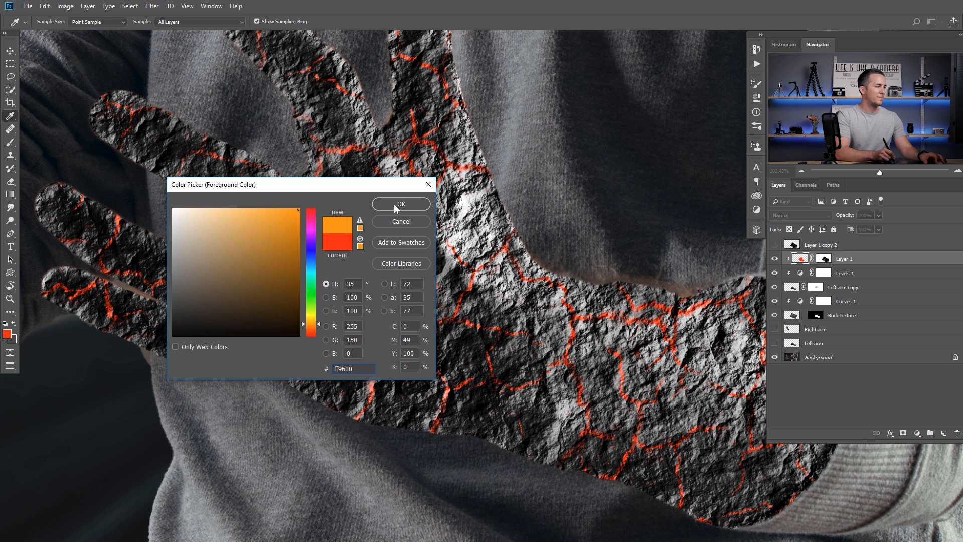
left_click(396, 205)
key("5")
key("bracketleft")
key("bracketleft")
key("bracketleft")
key("bracketleft")
key("bracketleft")
key("3")
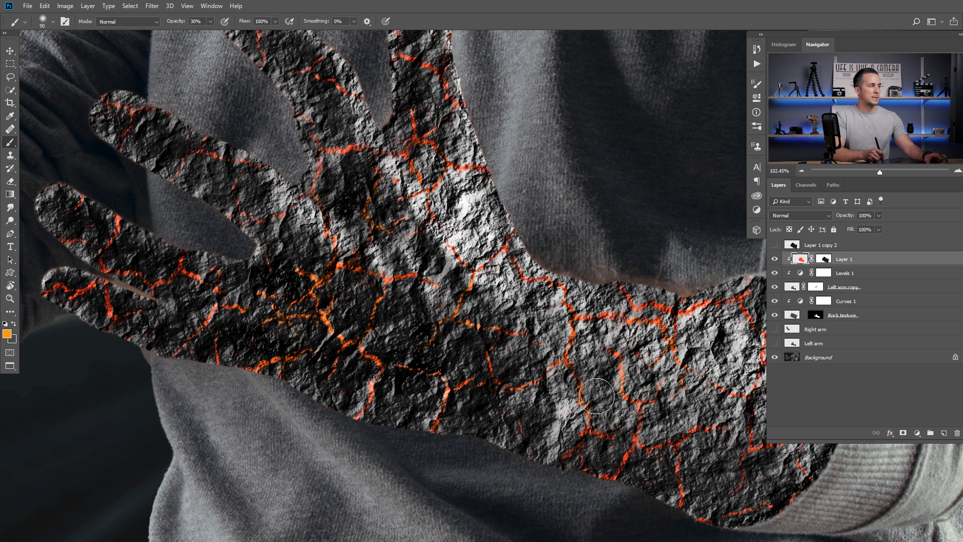
- Change the foreground to a paler orange (ffb44a) for highlights along the hand's cracks
left_click(8, 334)
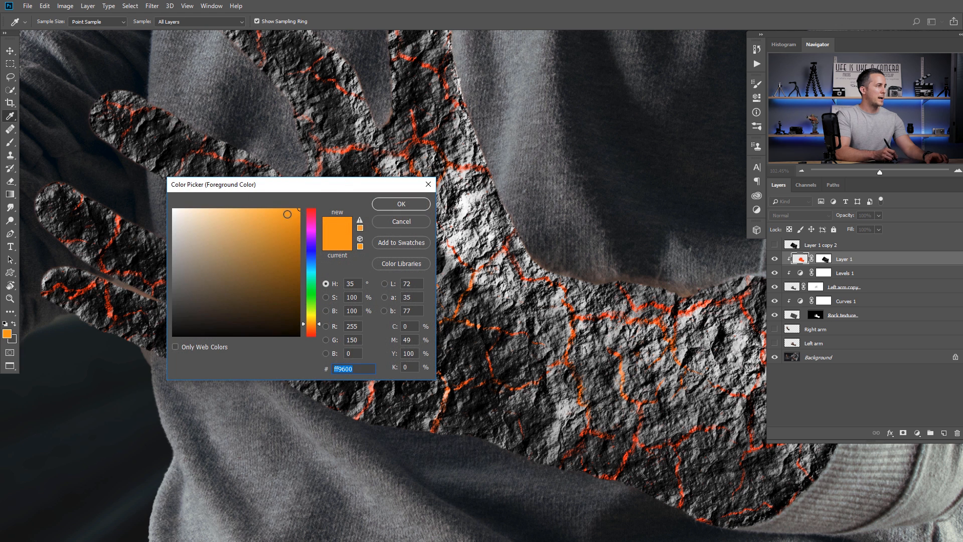
left_click_drag(298, 209, 262, 208)
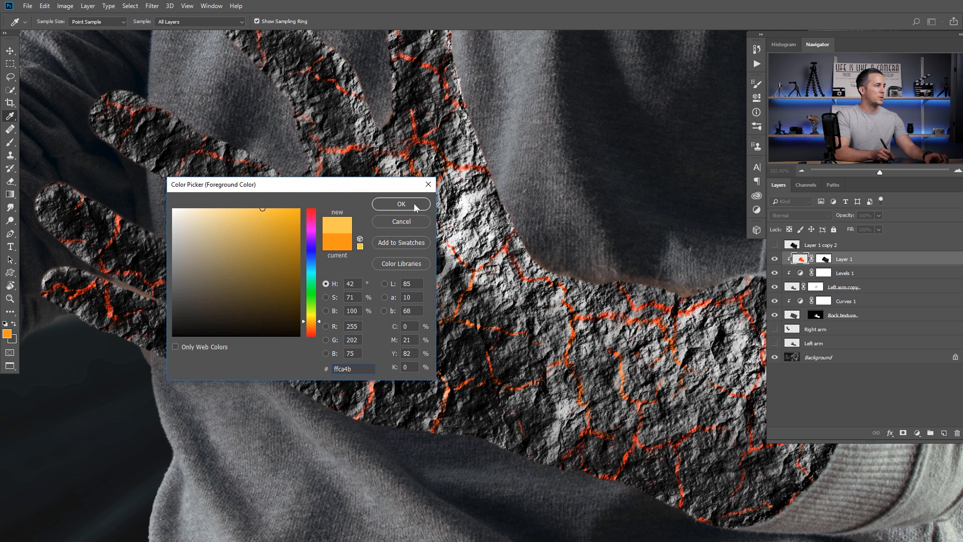
left_click(413, 204)
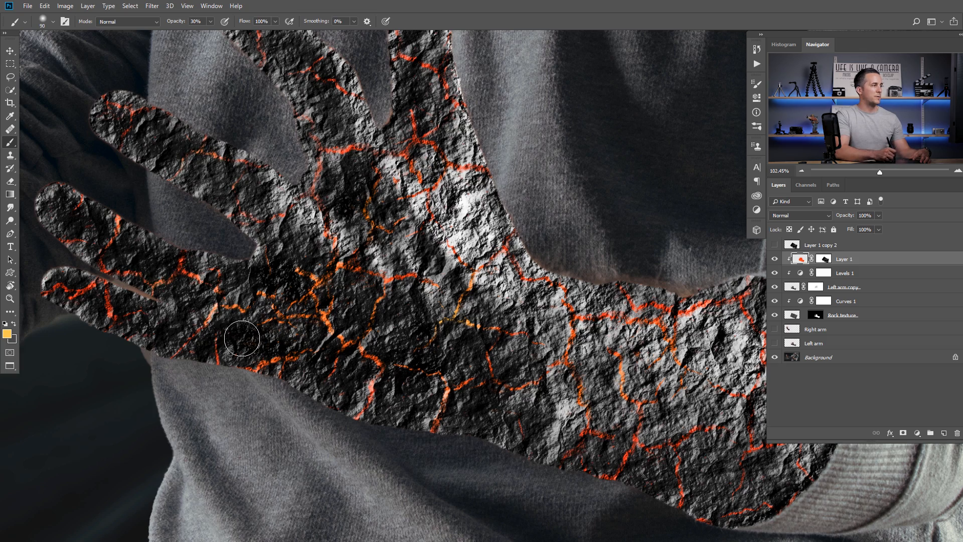
left_click_drag(547, 341, 462, 288)
scroll(460, 265, "up", 5)
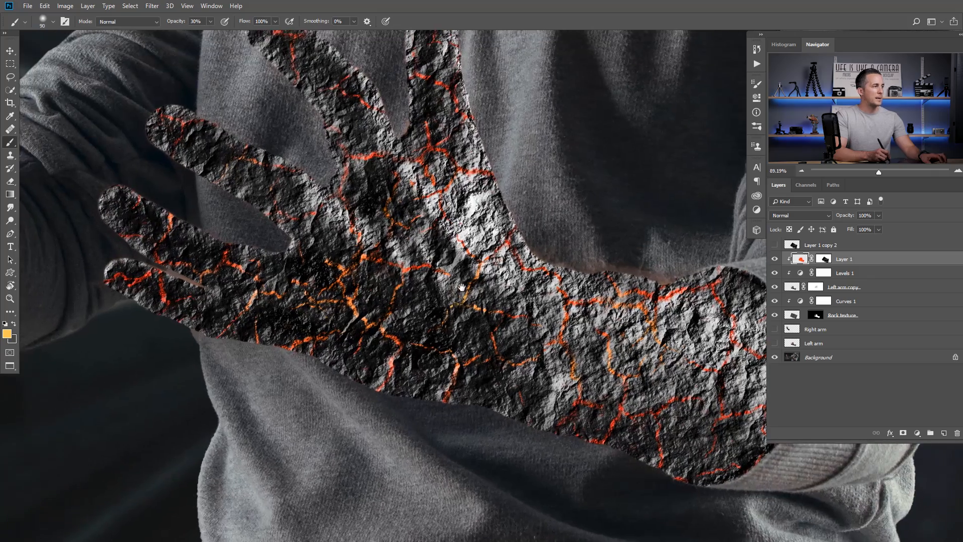
scroll(417, 254, "down", 1)
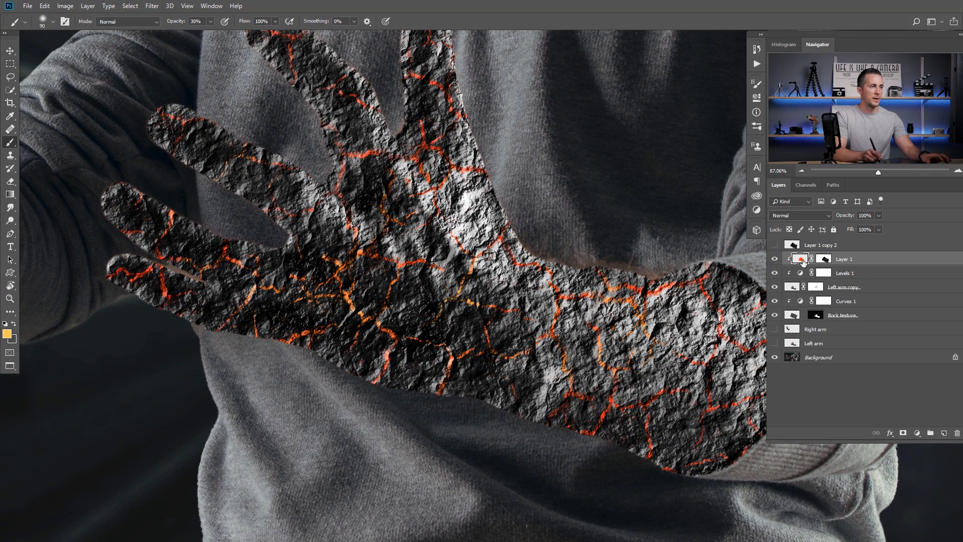
- Apply Lighting Effects to Layer 1 with one angled Infinite light and the Alpha 1 texture
left_click(774, 259)
left_click(775, 258)
left_click(152, 6)
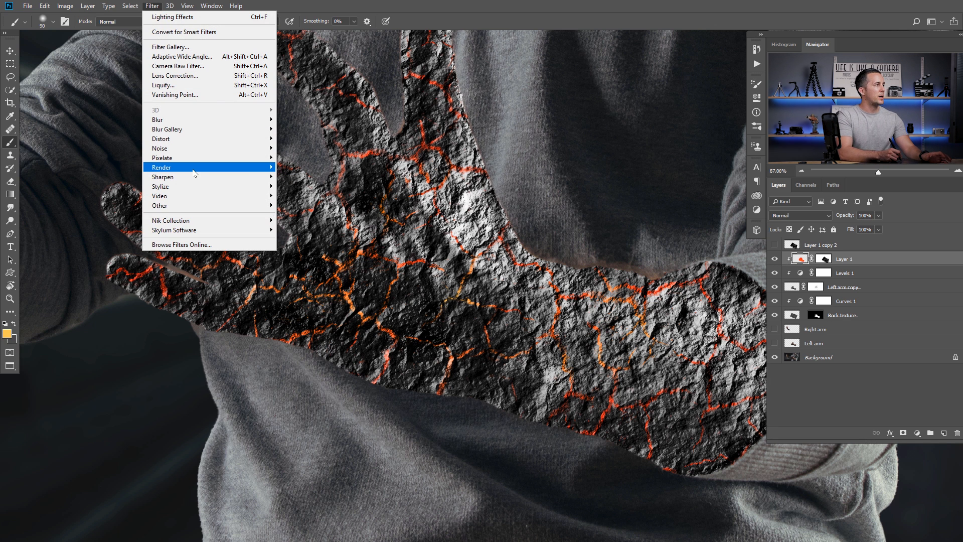
mouse_move(196, 168)
left_click(323, 241)
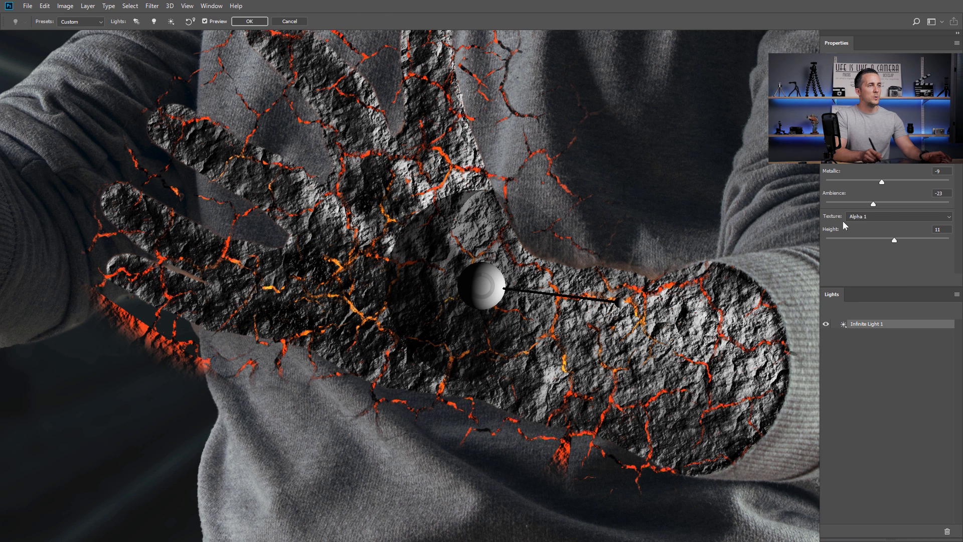
left_click(870, 215)
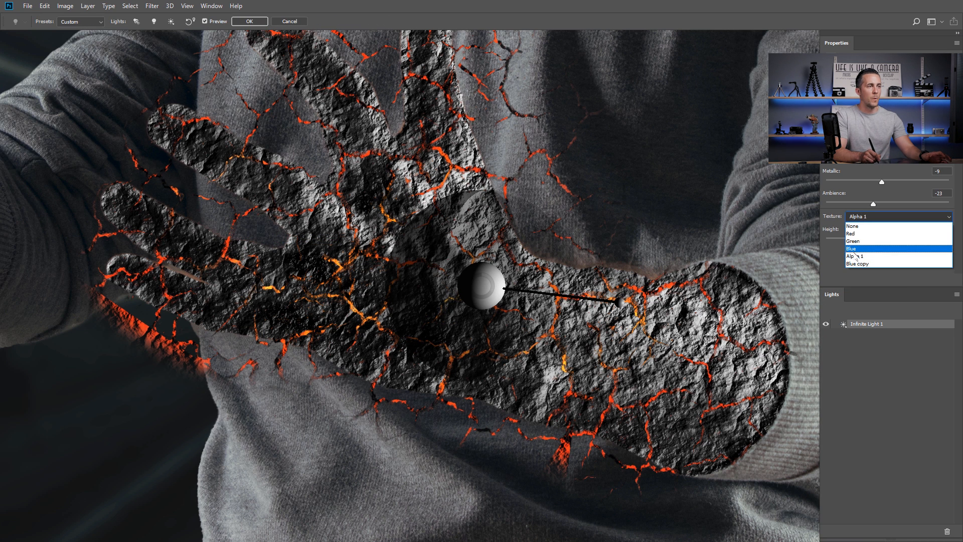
left_click(858, 264)
mouse_move(625, 284)
left_mouse_down()
mouse_move(623, 257)
mouse_move(576, 311)
mouse_move(571, 271)
mouse_move(602, 279)
mouse_move(577, 311)
mouse_move(506, 331)
mouse_move(437, 225)
mouse_move(516, 216)
mouse_move(440, 247)
mouse_move(484, 271)
mouse_move(441, 279)
mouse_move(607, 326)
mouse_move(598, 317)
left_mouse_up()
key("Return")
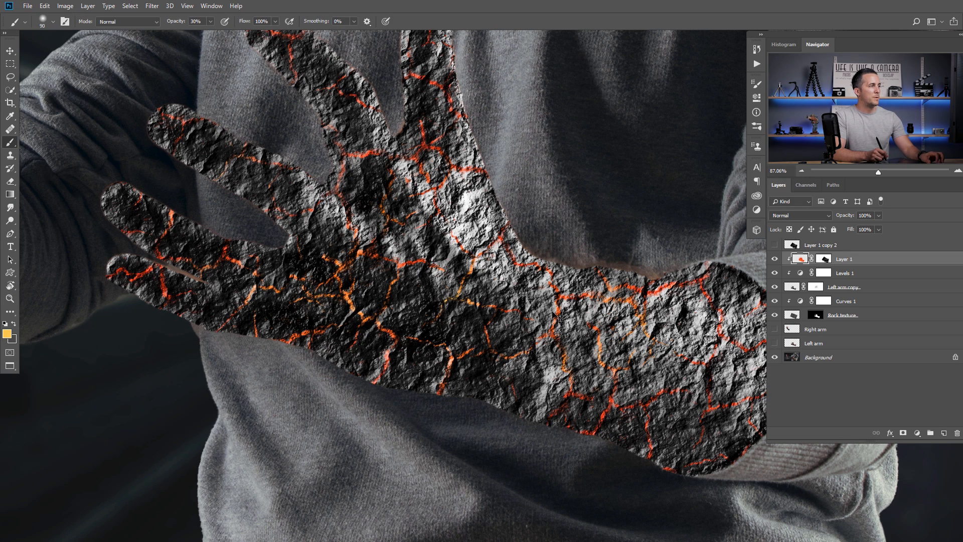
- Set the foreground colour to red #ff4b4b for brushing into the lava cracks
scroll(528, 315, "down", 5)
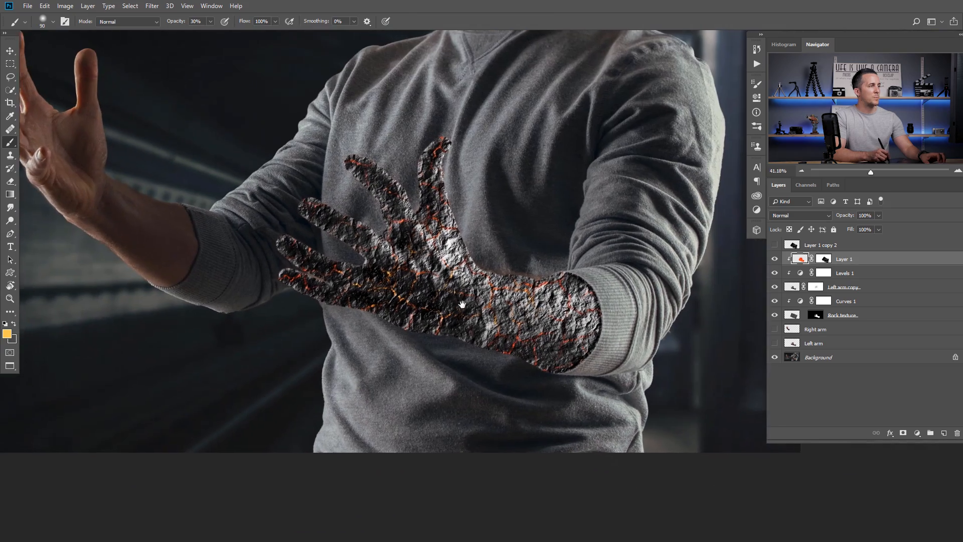
scroll(458, 302, "up", 3)
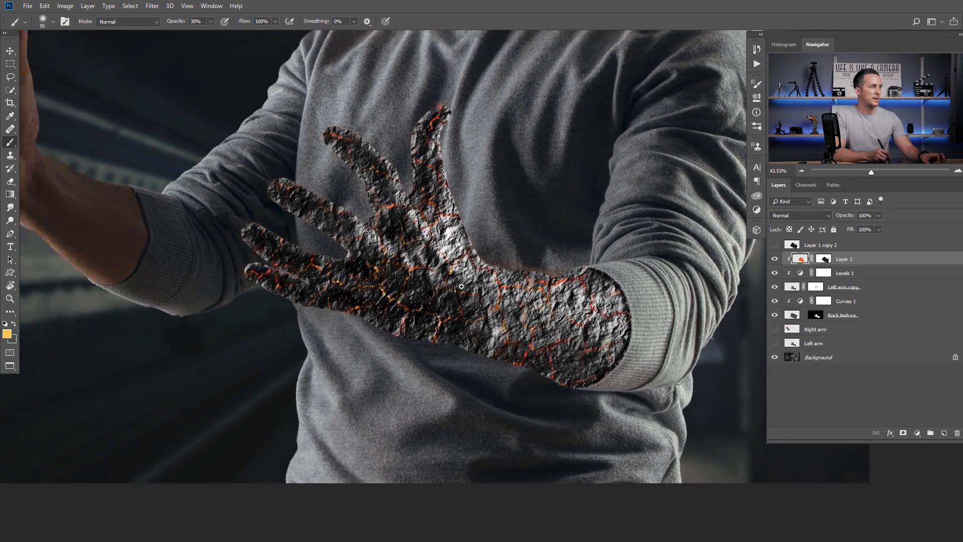
scroll(489, 306, "down", 2)
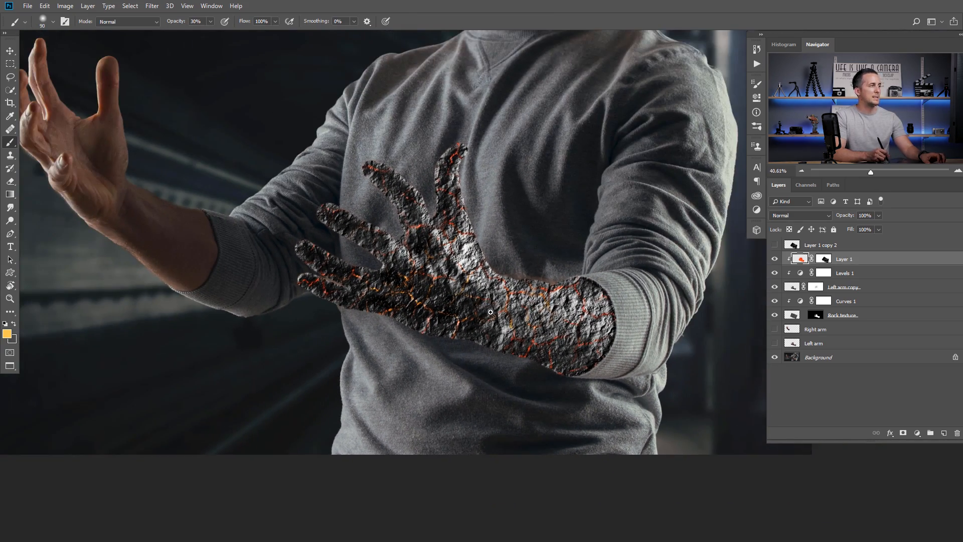
scroll(526, 306, "up", 2)
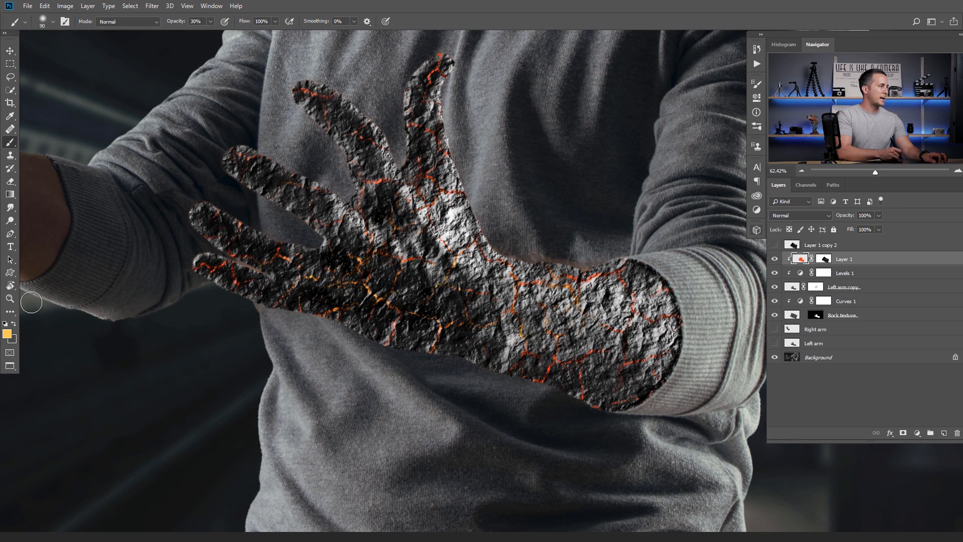
left_click(7, 333)
left_click_drag(315, 311, 315, 334)
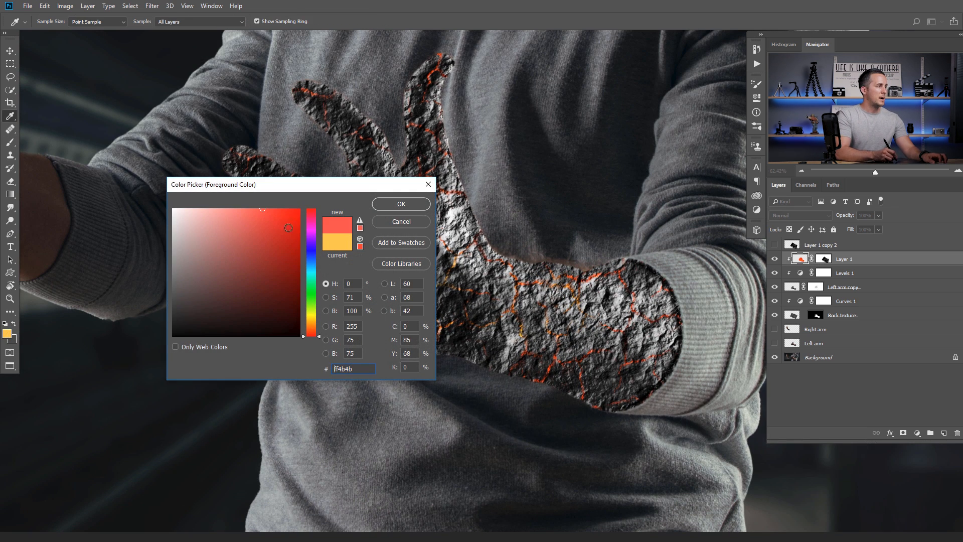
left_click(400, 204)
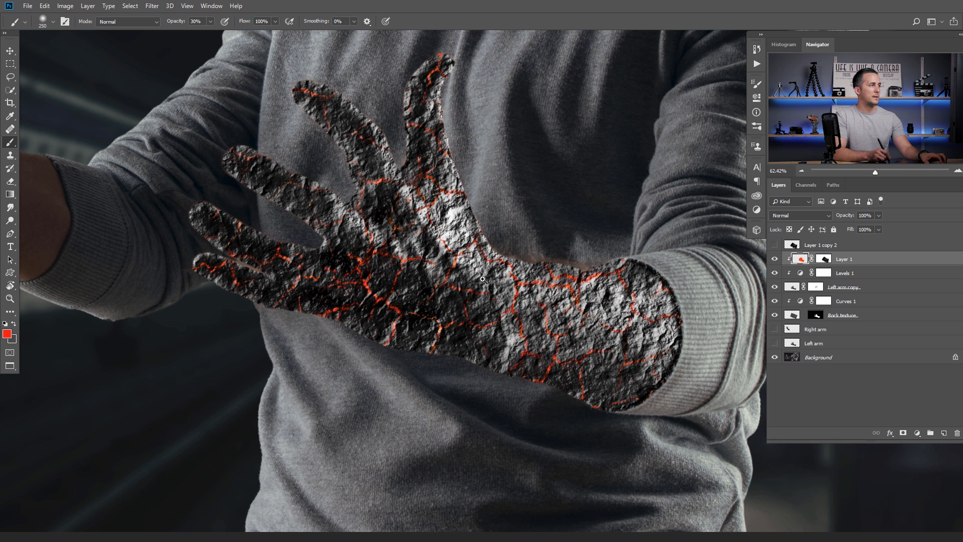
scroll(482, 280, "down", 4)
scroll(493, 312, "down", 1)
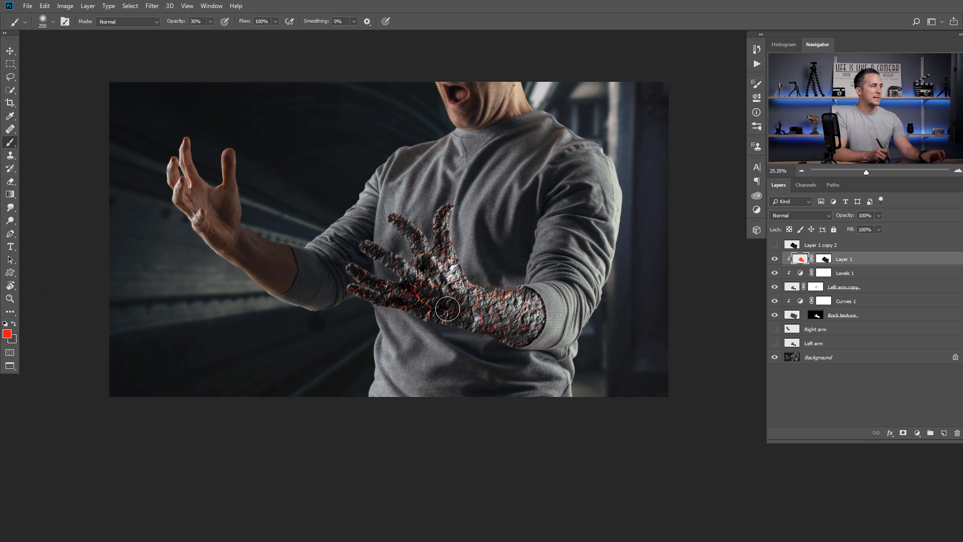
scroll(447, 309, "up", 1)
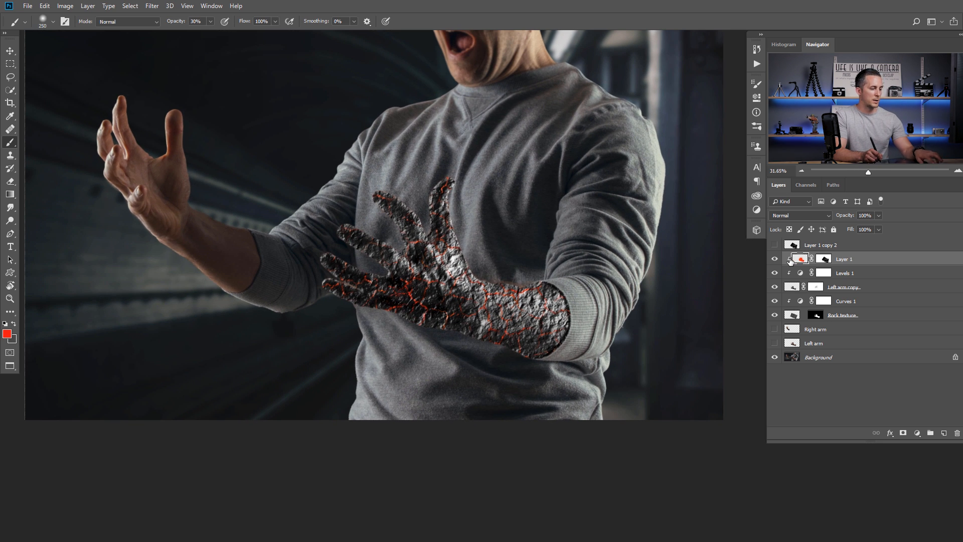
- Duplicate the lava-crack layer as Layer 1 copy, clipped to Layer 1
key("ctrl+j")
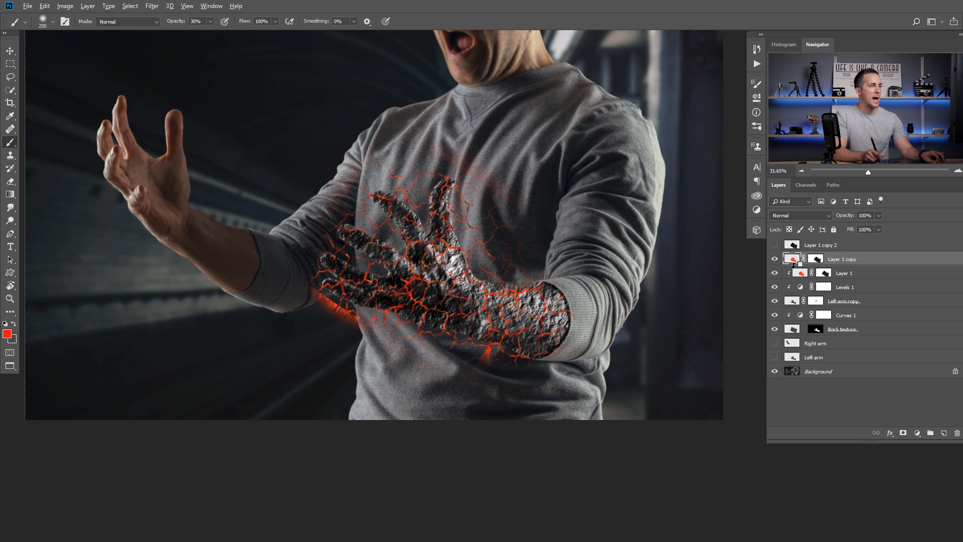
left_click(793, 259, "alt")
left_click(774, 258)
left_click(775, 258)
scroll(460, 302, "up", 4)
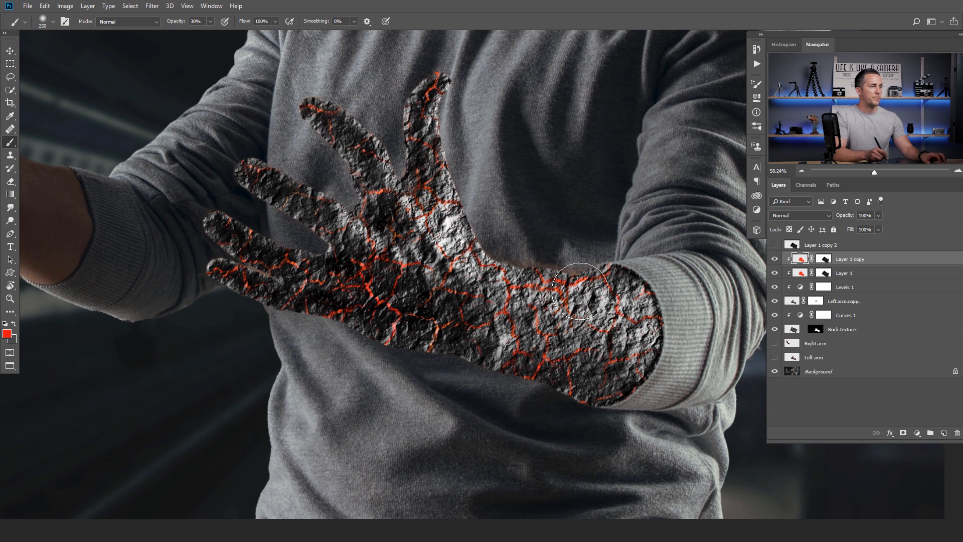
- Paint black with a 400 brush on the masks, 50% on Layer 1 copy and 30% on Layer 1
left_click(823, 259)
key("d")
key("bracketright")
key("bracketright")
key("bracketright")
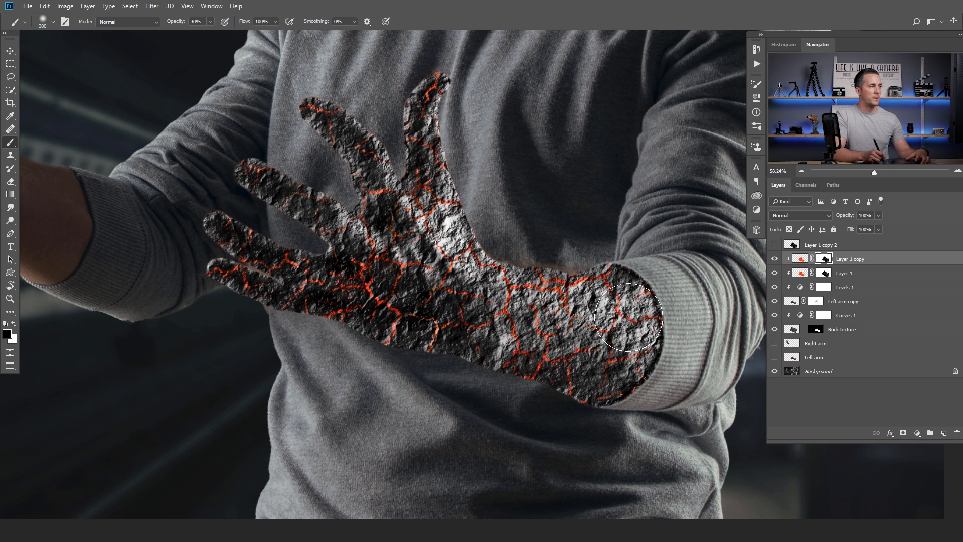
key("5")
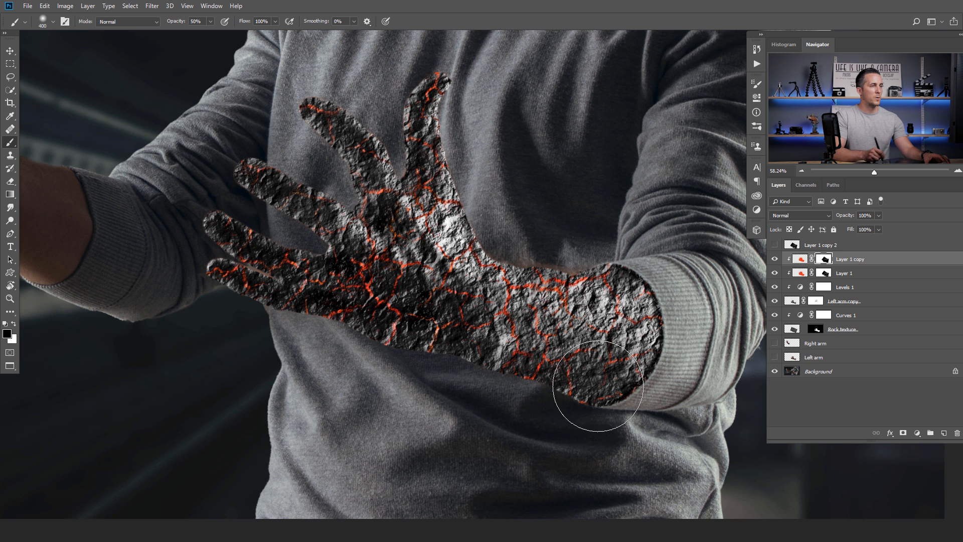
left_click(824, 274)
key("3")
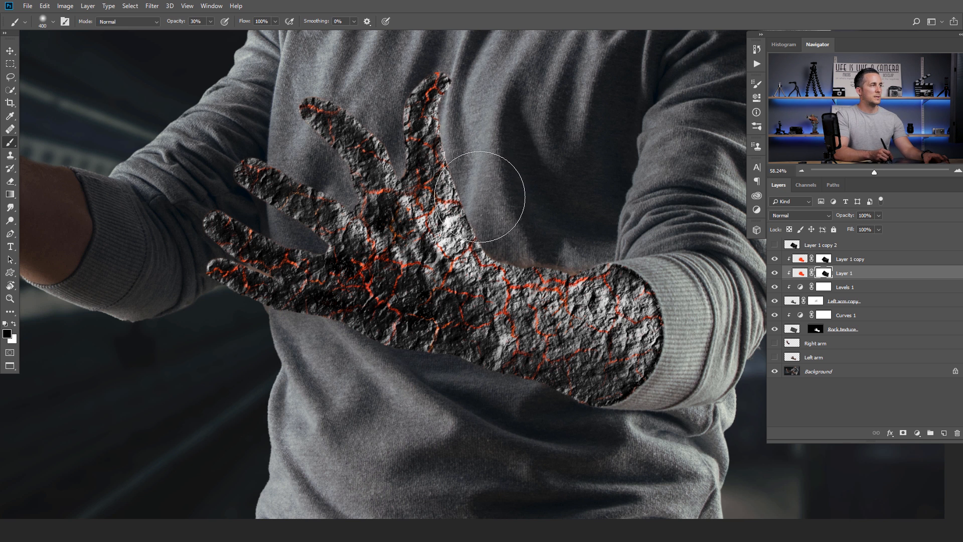
scroll(512, 271, "down", 5)
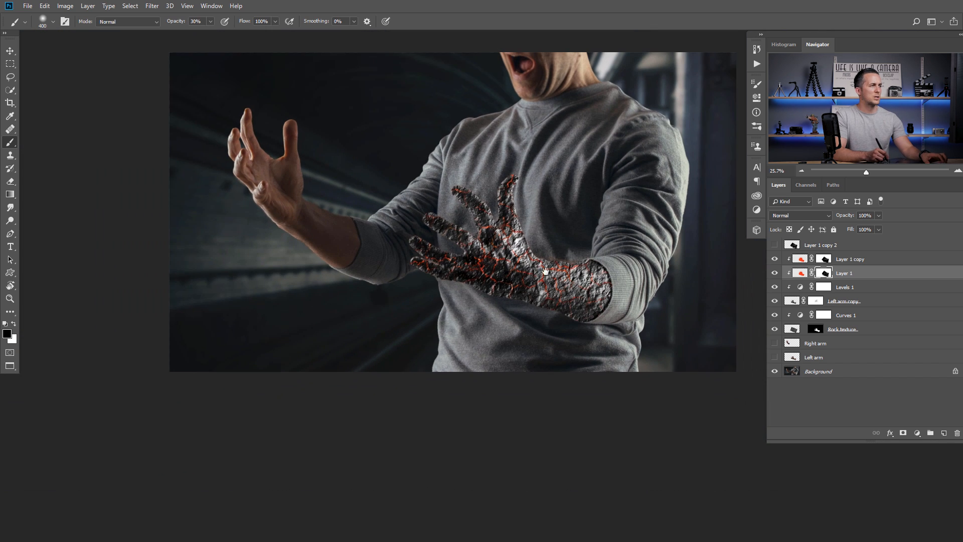
- Select every layer from Layer 1 copy down to Rock texture
scroll(513, 270, "down", 2)
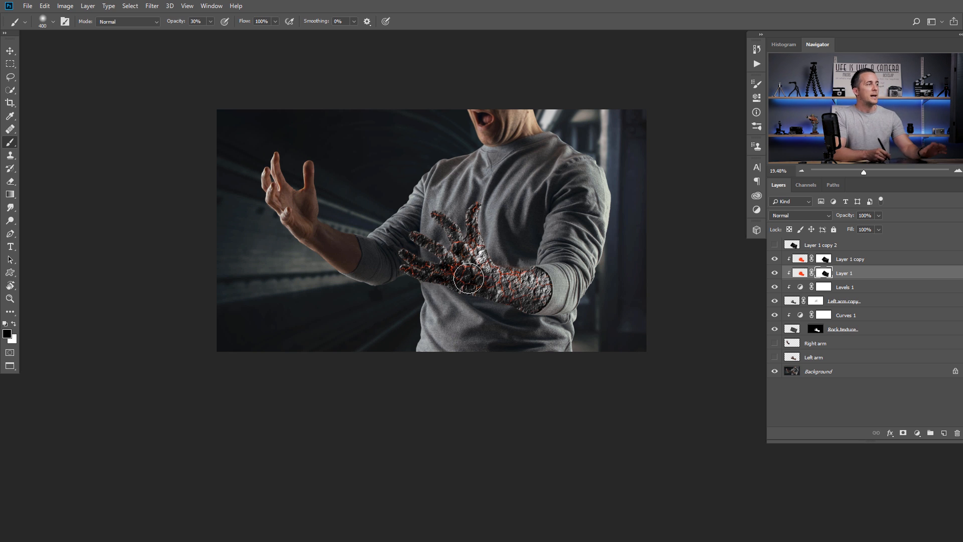
scroll(487, 271, "up", 2)
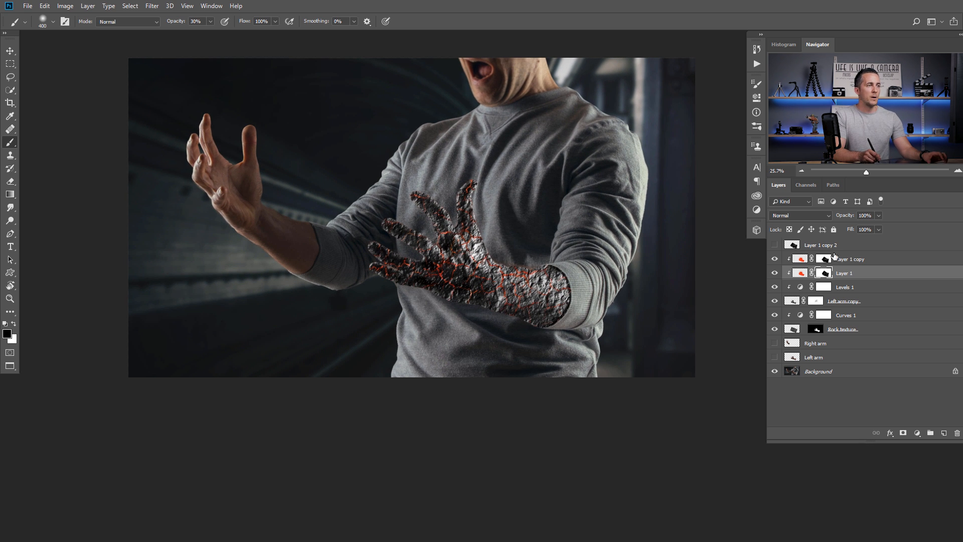
left_click(799, 259)
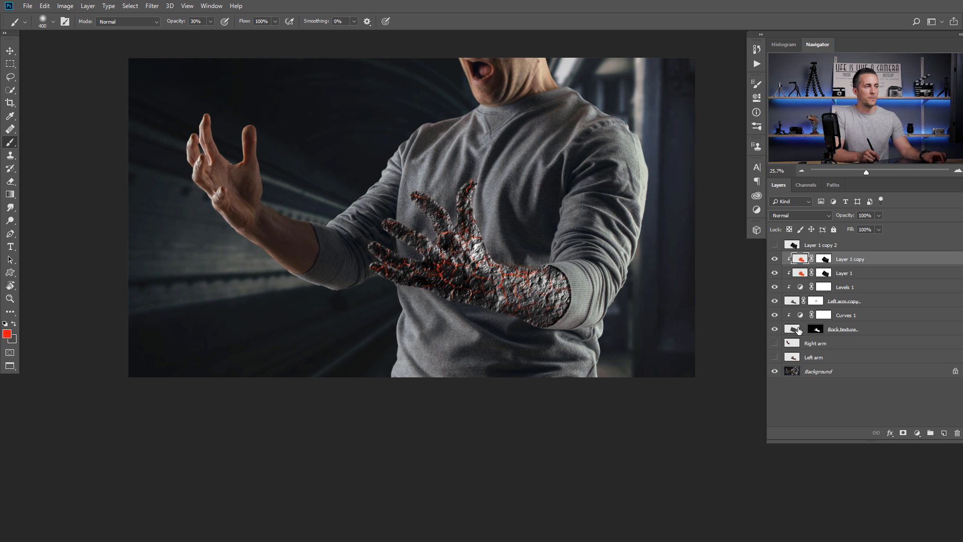
left_click(797, 330, "shift")
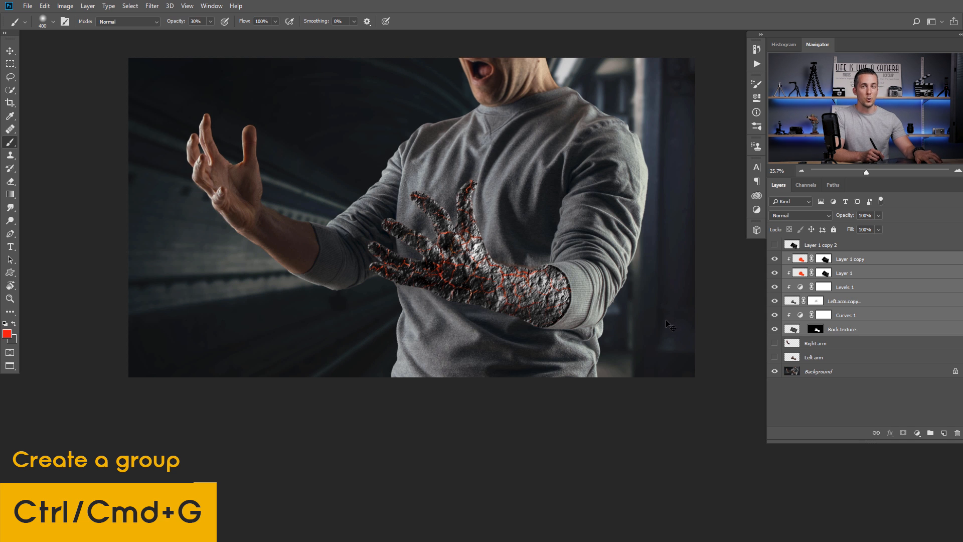
- Group the selected layers as Left Arm, toggle its visibility to compare, and switch to the flame photo
key("ctrl+g")
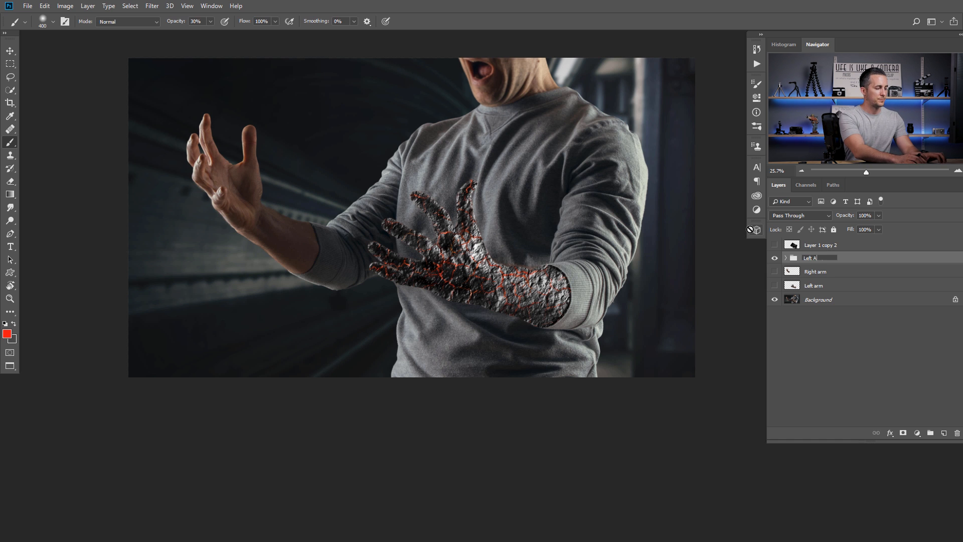
left_click(775, 258)
left_click(774, 259)
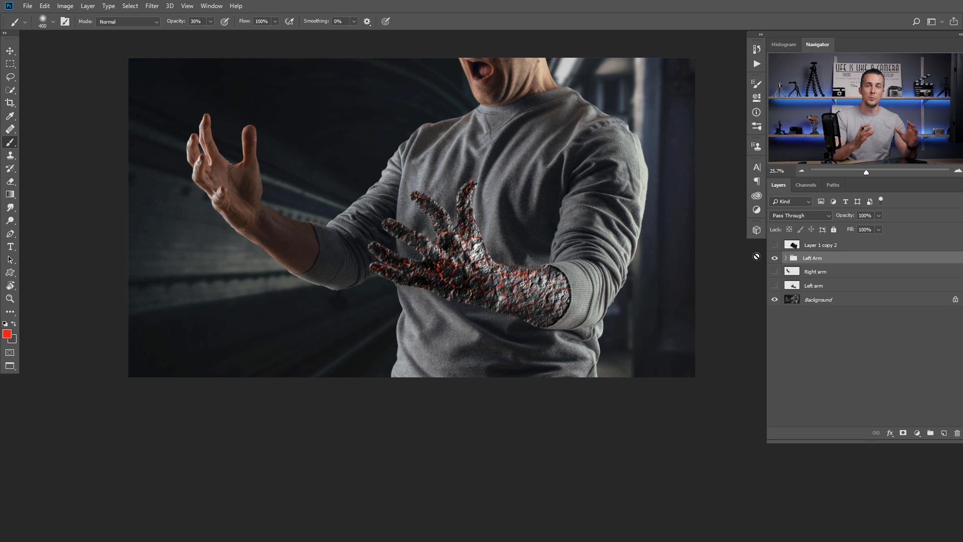
key("ctrl+Tab")
key("ctrl+Tab")
key("ctrl+Tab")
key("ctrl+Tab")
key("ctrl+Tab")
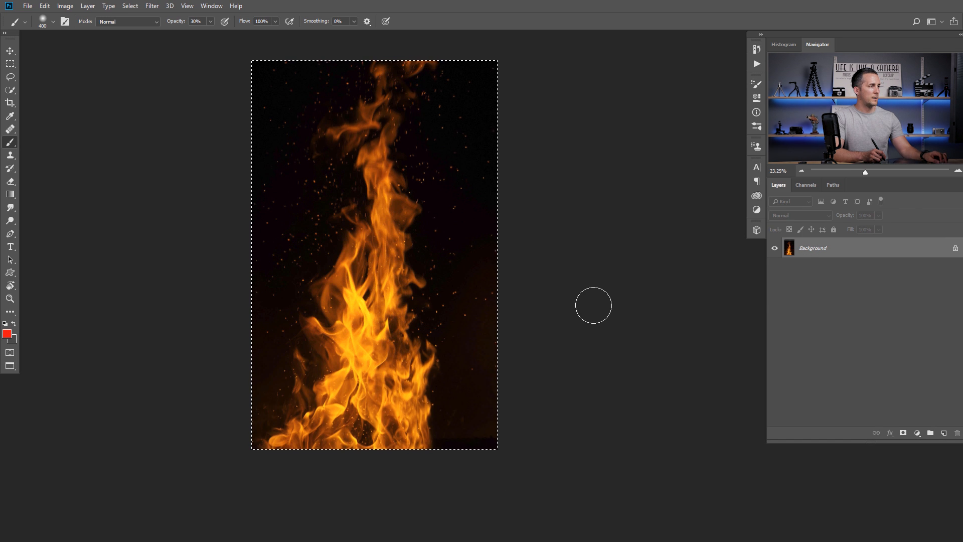
- Paste the fire photo into the arm composite as Layer 2
key("ctrl+Tab")
key("ctrl+v")
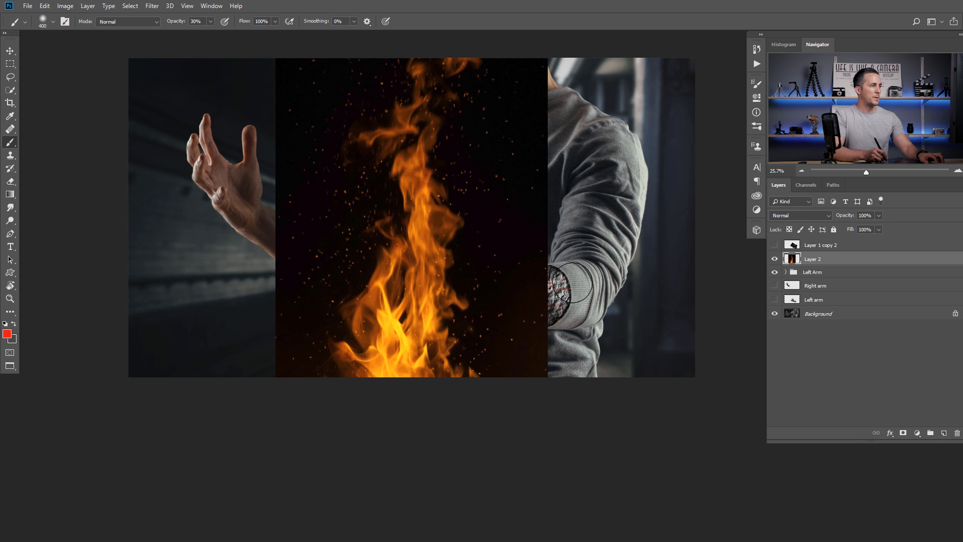
scroll(536, 243, "down", 2)
scroll(489, 308, "up", 3)
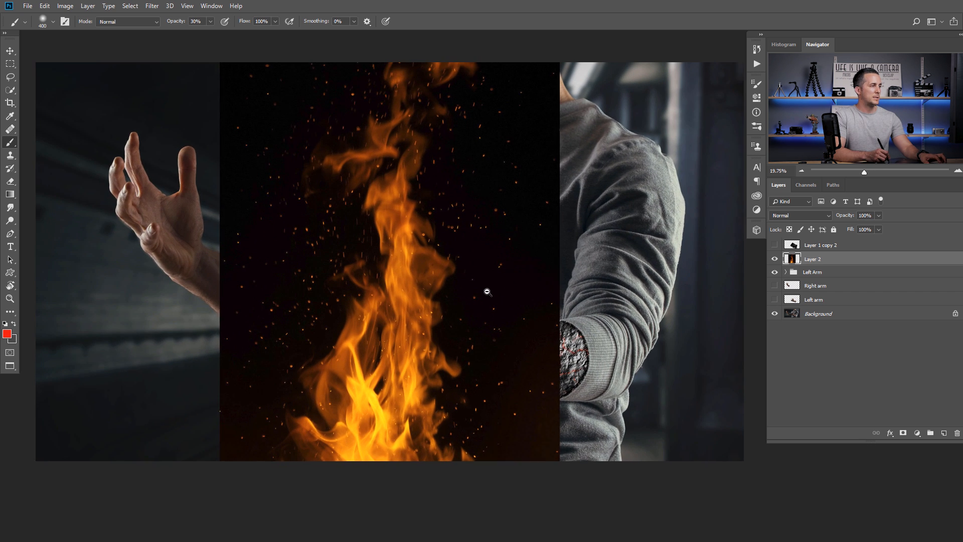
- Scale Layer 2 to about 40%, tilt it counter-clockwise, and move it below the Left Arm group
key("ctrl+t")
left_click_drag(561, 56, 457, 239)
left_click_drag(524, 271, 480, 223)
left_click_drag(414, 252, 452, 200)
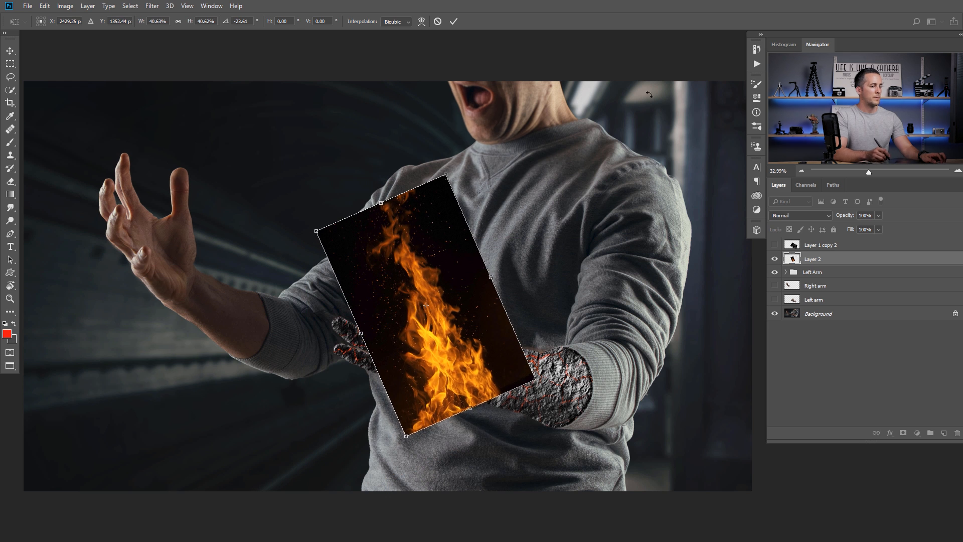
key("Return")
key("b")
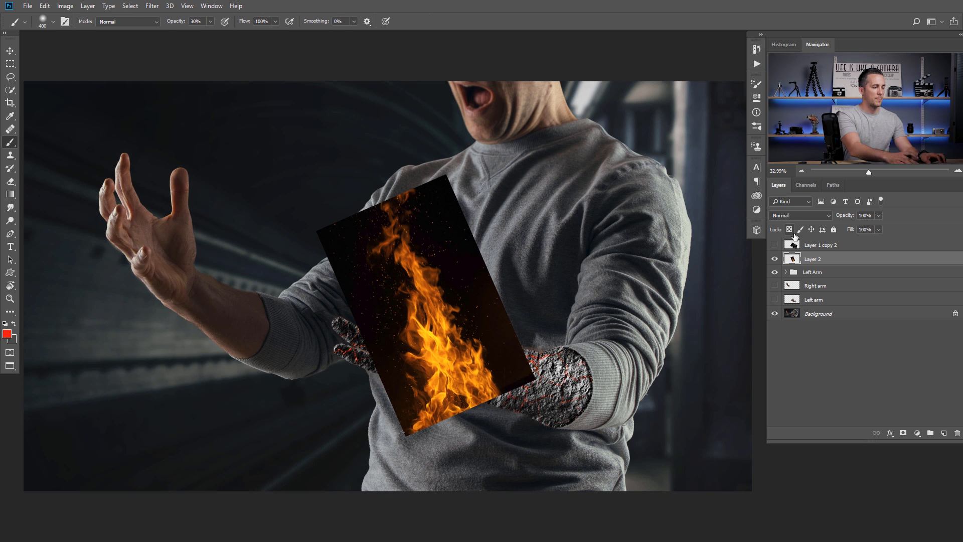
left_click_drag(794, 236, 793, 278)
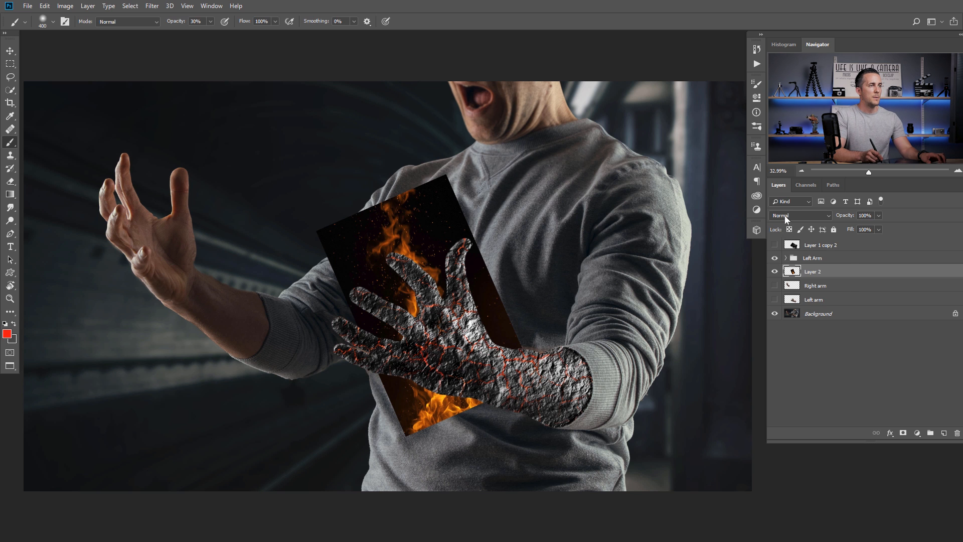
- Set Layer 2 to Screen blend mode and apply Levels with black input 22
left_click(799, 215)
left_click(776, 300)
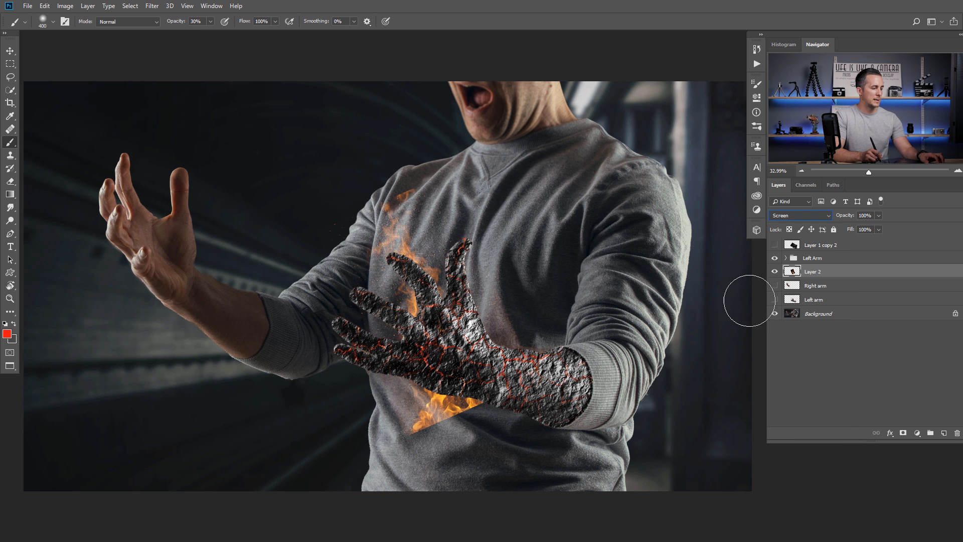
key("ctrl+l")
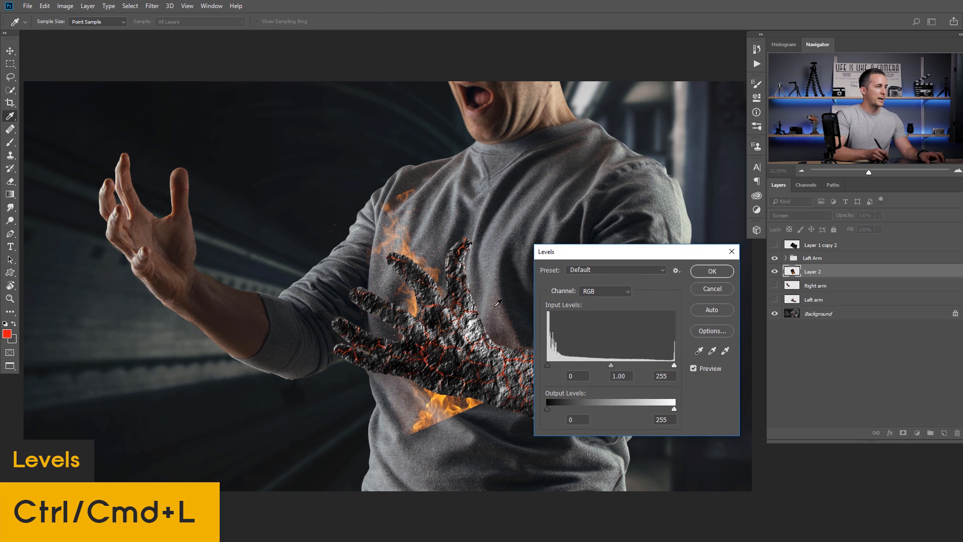
left_click_drag(548, 365, 558, 365)
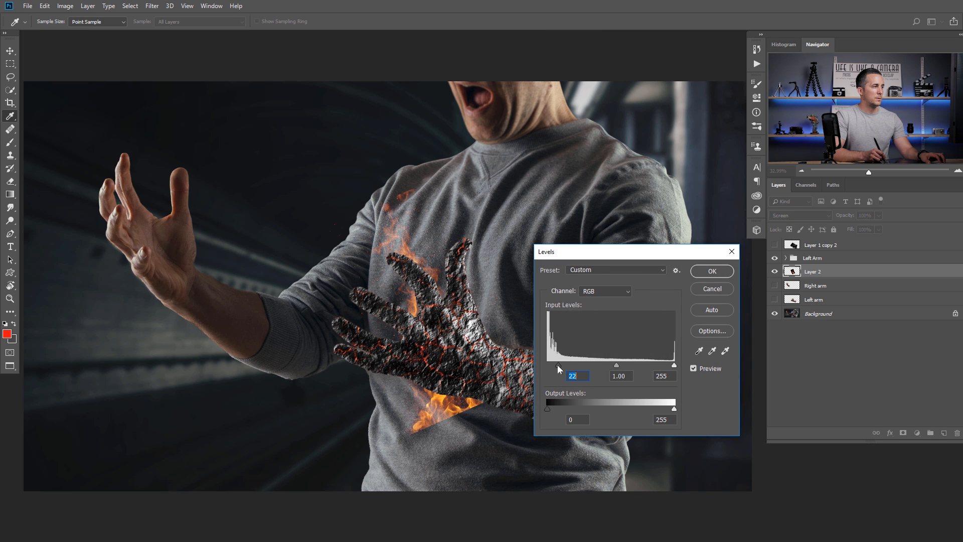
left_click(712, 271)
key("b")
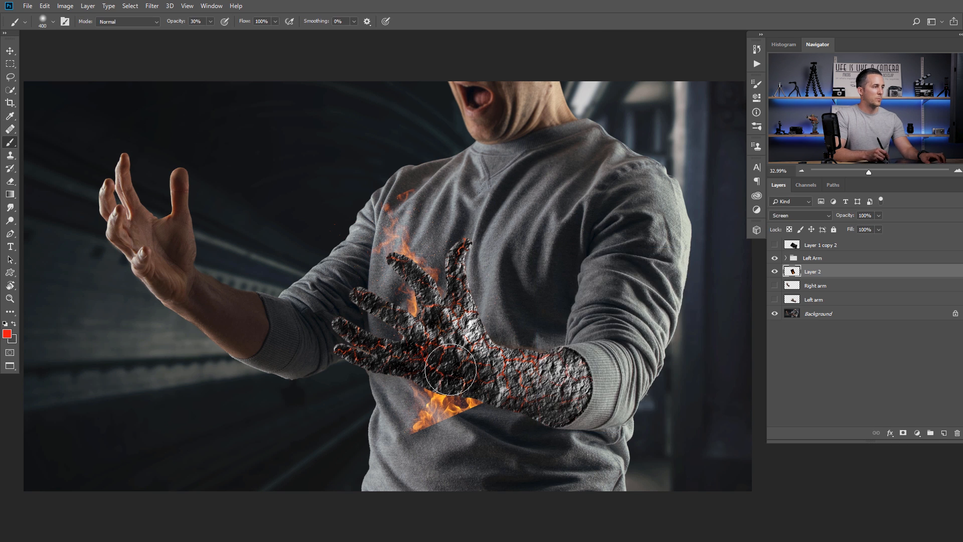
- Move the fire, shrink it to about 77% and rotate it about 29° behind the fingers
key("v")
mouse_move(461, 371)
left_mouse_down()
mouse_move(492, 294)
mouse_move(456, 326)
left_mouse_up()
key("ctrl+t")
left_click_drag(515, 123, 493, 154)
left_click_drag(467, 238, 475, 262)
left_click_drag(511, 173, 550, 232)
left_click_drag(451, 294, 492, 288)
left_click_drag(432, 135, 432, 144)
left_click_drag(472, 270, 490, 275)
key("Return")
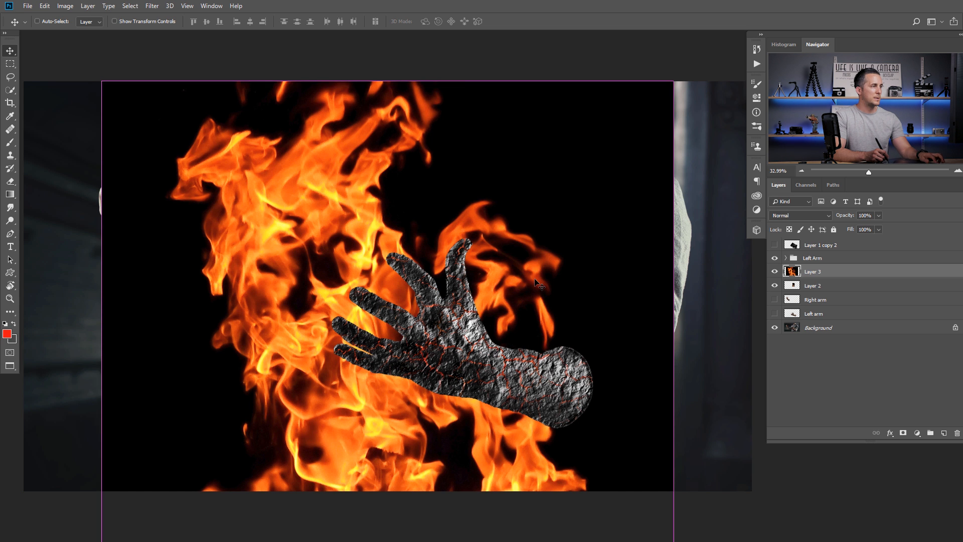
- Shrink Layer 3 to about 42% behind the hand and set it to Screen blend mode
key("ctrl+t")
left_click_drag(676, 98, 453, 333)
left_click_drag(422, 434, 461, 261)
key("Return")
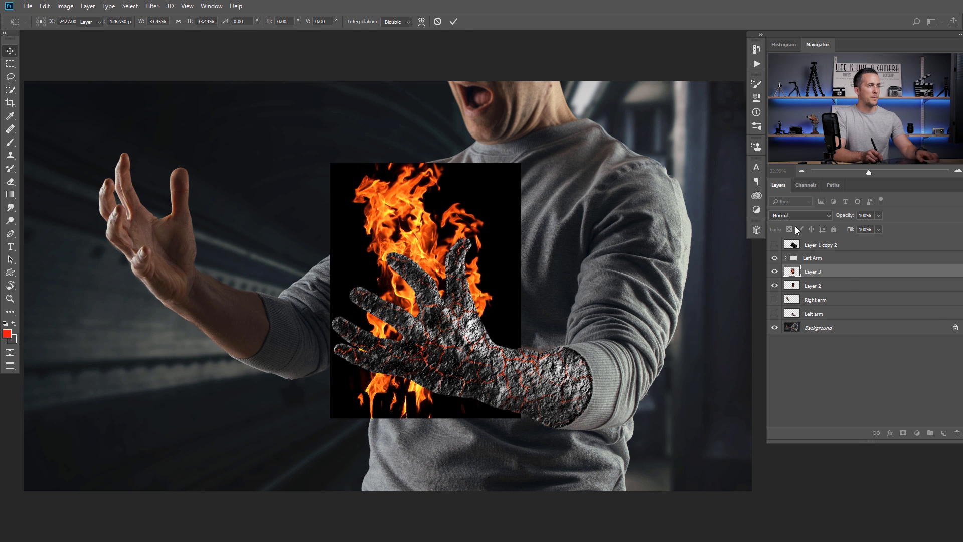
left_click(800, 215)
left_click(802, 294)
- Rotate Layer 3 to about -67° and shrink it to roughly 77% along the arm
key("ctrl+t")
left_click_drag(527, 155, 434, 168)
left_click_drag(455, 261, 465, 247)
left_click_drag(521, 281, 519, 268)
left_click_drag(468, 315, 444, 353)
left_click_drag(561, 317, 548, 270)
left_click_drag(475, 328, 477, 340)
left_click_drag(558, 307, 557, 294)
- Warp the flames so they bend down between the fingers and curl in around the hand
right_click(459, 327)
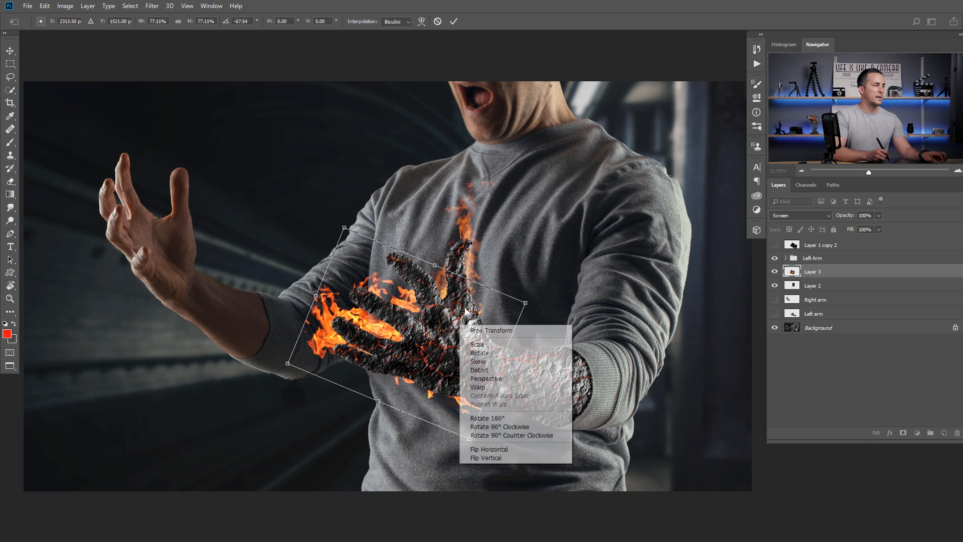
left_click(485, 390)
left_click_drag(416, 282, 411, 260)
left_click_drag(397, 310, 401, 328)
left_click_drag(343, 319, 358, 321)
left_click_drag(470, 440, 483, 426)
left_click_drag(441, 337, 432, 337)
key("Return")
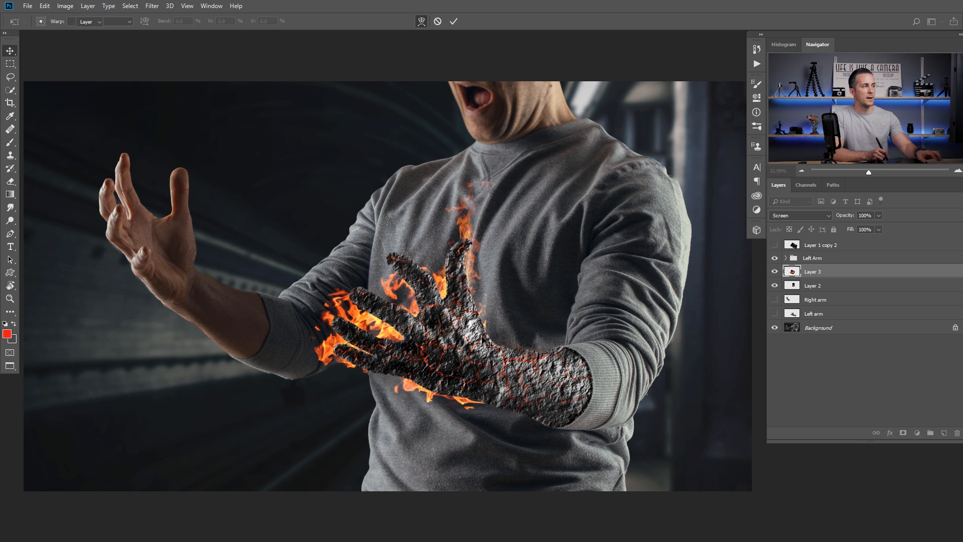
scroll(444, 310, "down", 2)
scroll(447, 307, "up", 1)
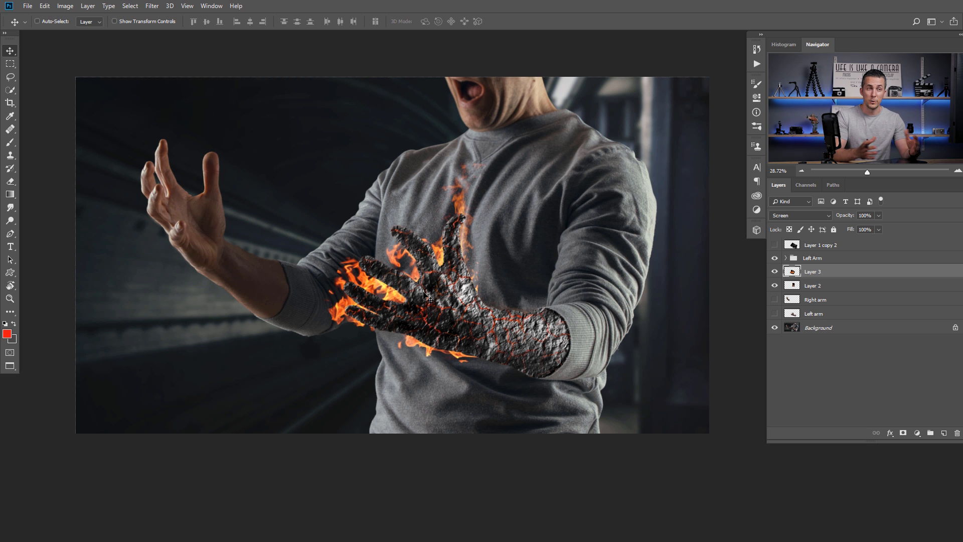
- Nudge the second flame layer and reposition the first fire layer slightly
left_click_drag(413, 302, 426, 317)
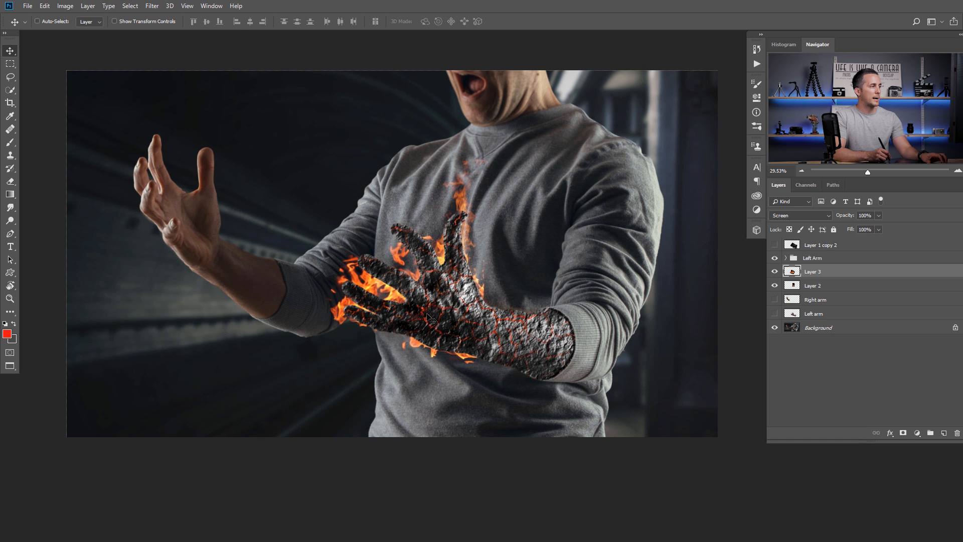
left_click(427, 318, "ctrl")
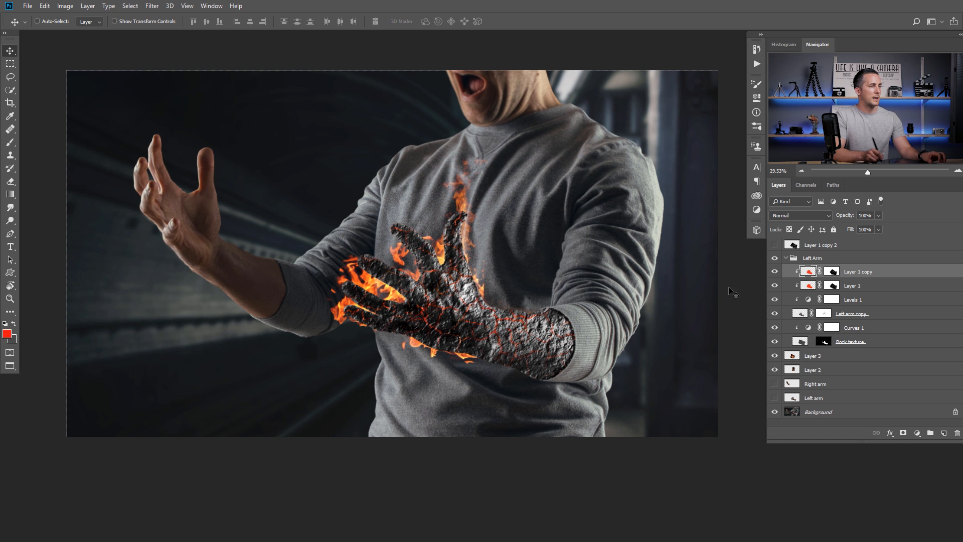
left_click(815, 369)
left_click_drag(463, 315, 463, 309)
left_click_drag(464, 307, 453, 308)
left_click(812, 355)
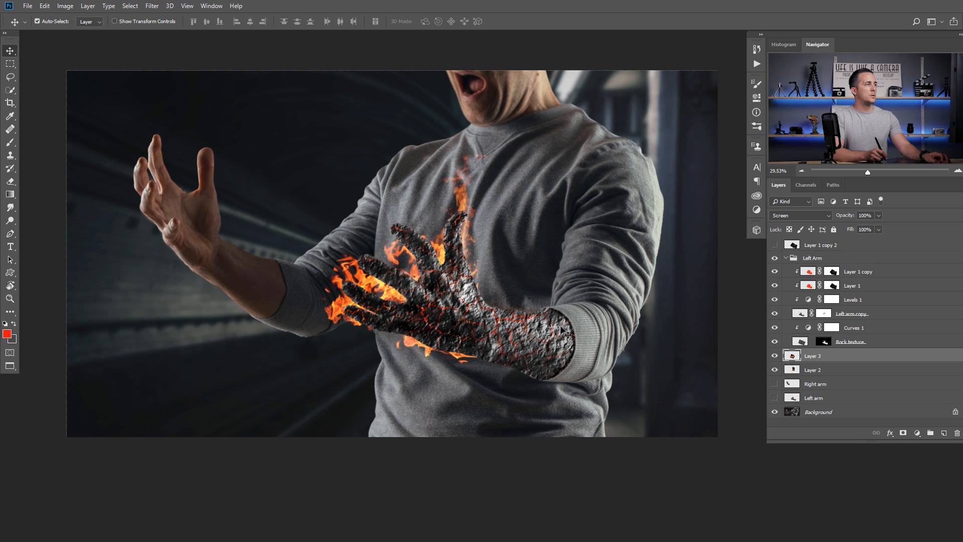
- Paste the campfire photo above the Left Arm group as Layer 4 and shrink it over the torso
key("ctrl+Tab")
key("ctrl+Tab")
key("ctrl+Tab")
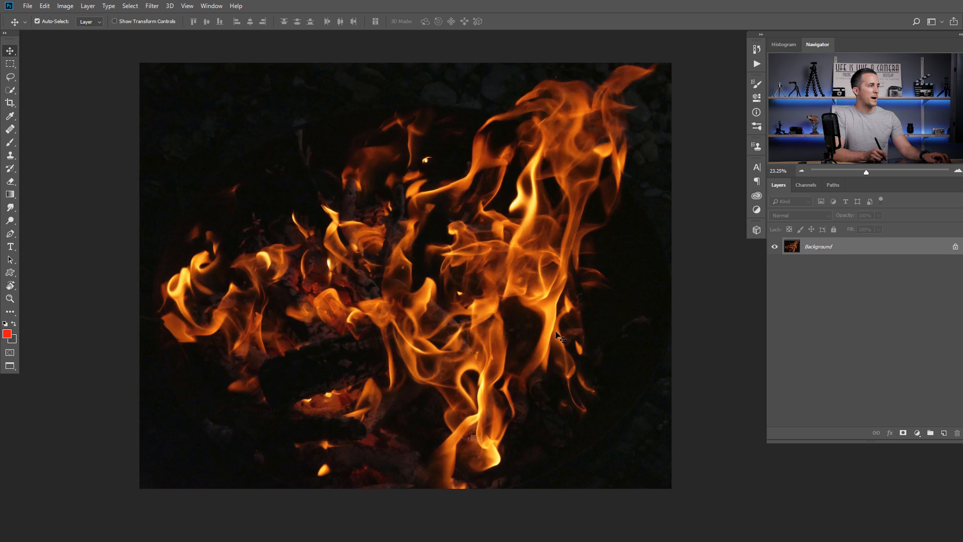
key("ctrl+Tab")
key("ctrl+Tab")
key("ctrl+shift+Tab")
key("ctrl+shift+Tab")
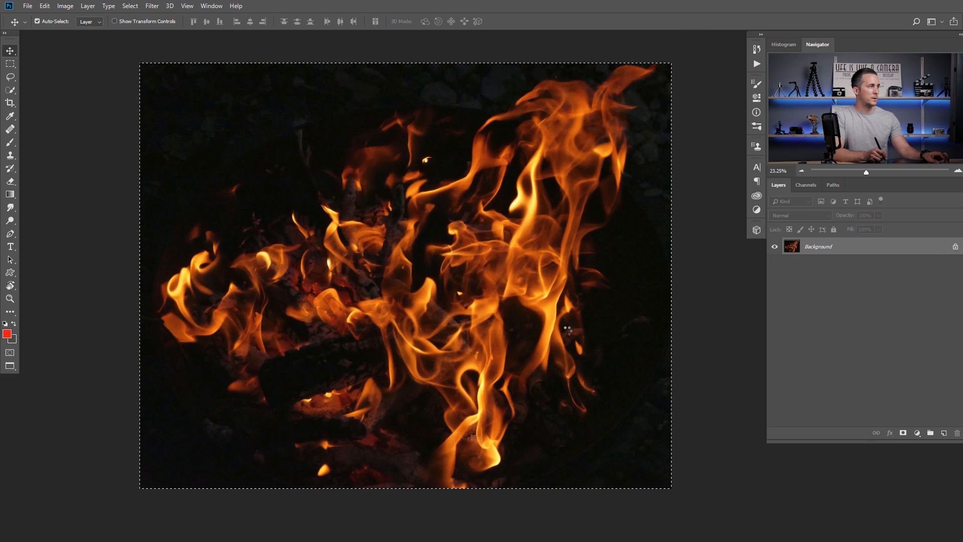
key("ctrl+Tab")
key("ctrl+Tab")
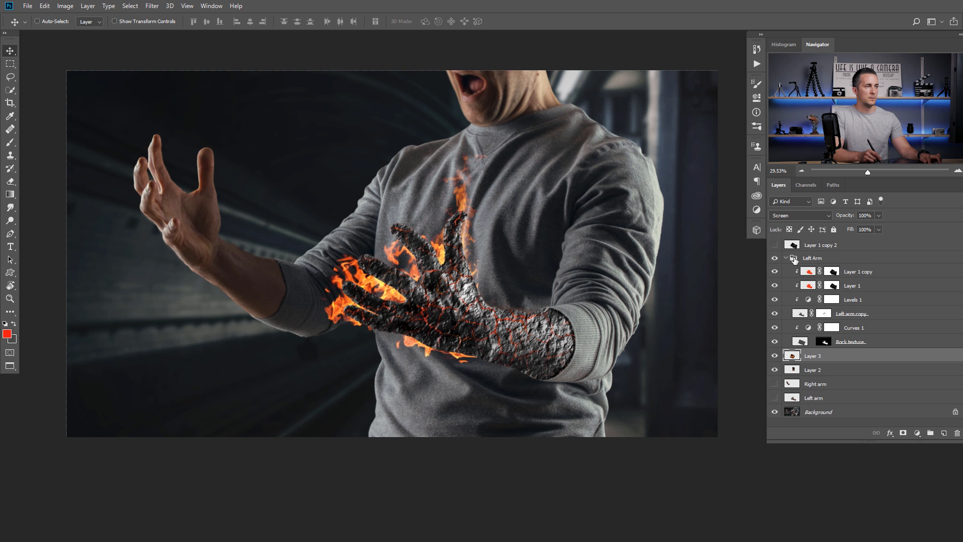
left_click(792, 257)
key("ctrl+v")
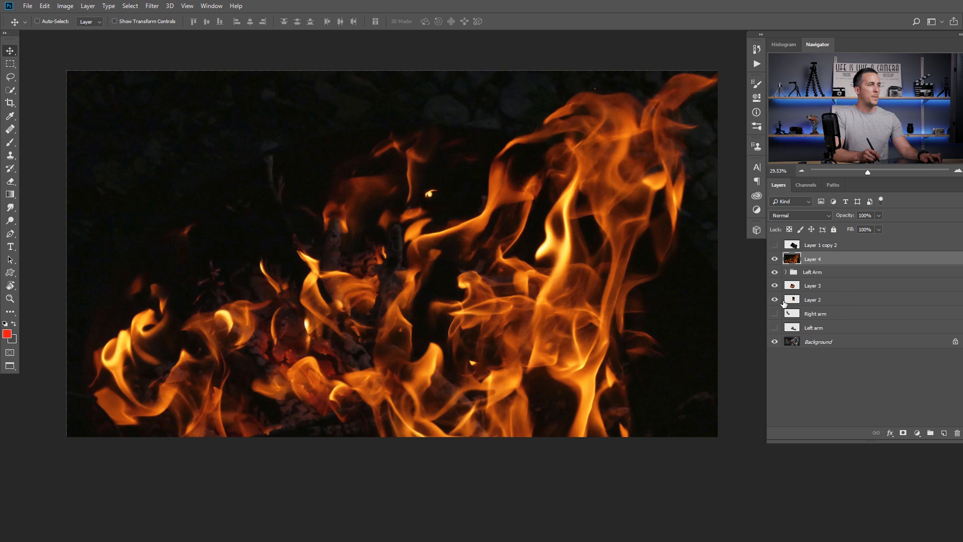
key("ctrl+t")
left_click_drag(742, 74, 402, 240)
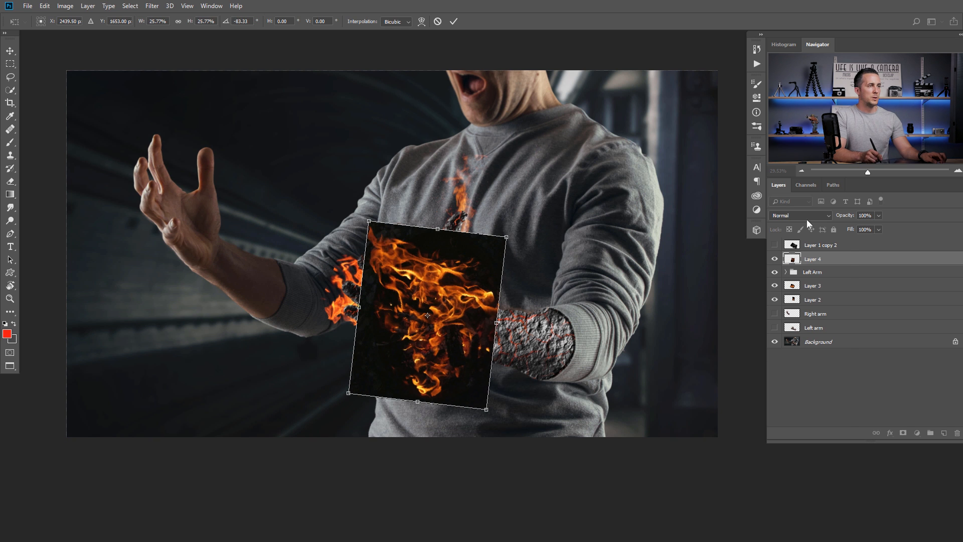
- Set Layer 4 to Screen blend mode and rotate it to about 61° over the hand and wrist
left_click(801, 215)
left_click(802, 297)
left_click_drag(554, 274, 495, 420)
left_click_drag(449, 343, 502, 362)
left_click_drag(585, 335, 527, 418)
left_click_drag(517, 352, 516, 337)
left_click_drag(616, 338, 612, 362)
left_click_drag(559, 335, 553, 330)
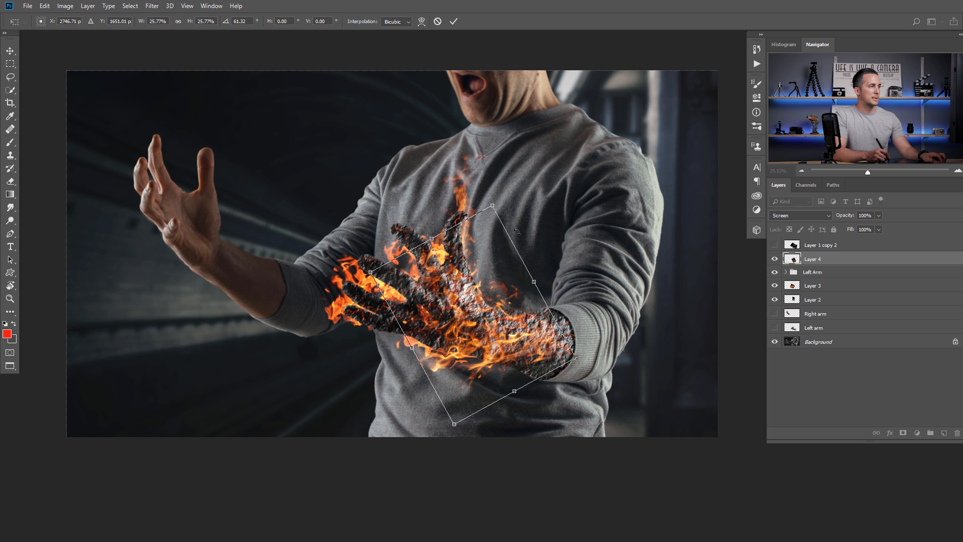
left_click_drag(493, 206, 489, 226)
left_click_drag(559, 344, 575, 357)
- Warp the Layer 4 flames to wrap down along the wrist and stretch along the arm
right_click(485, 370)
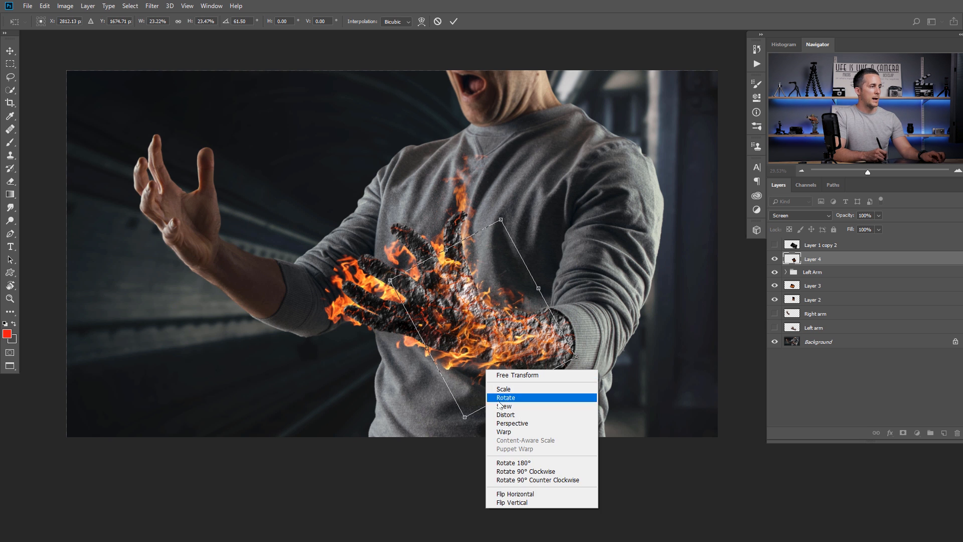
left_click(504, 432)
mouse_move(466, 389)
left_mouse_down()
mouse_move(464, 374)
mouse_move(460, 382)
left_mouse_up()
left_click_drag(486, 278, 500, 298)
left_click_drag(539, 336, 527, 335)
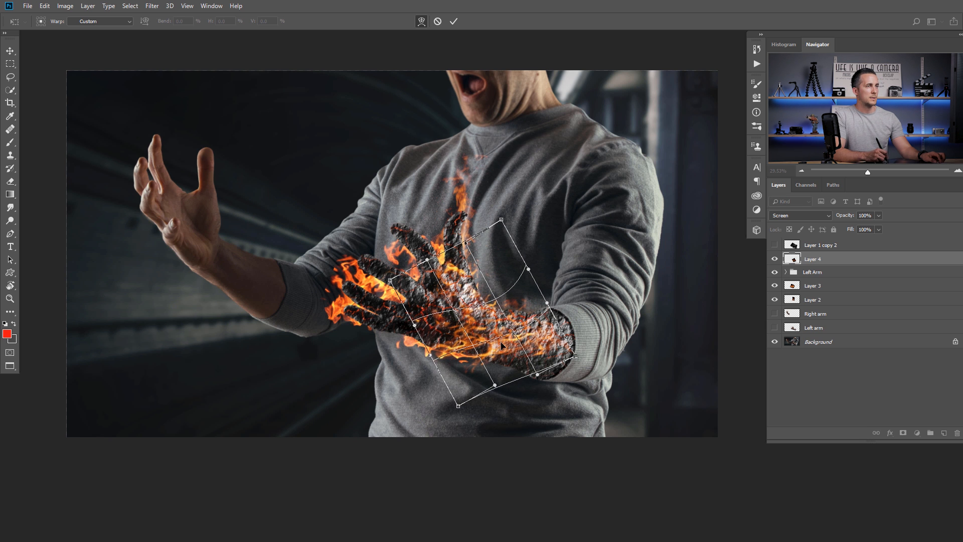
left_click_drag(458, 331, 494, 351)
key("Return")
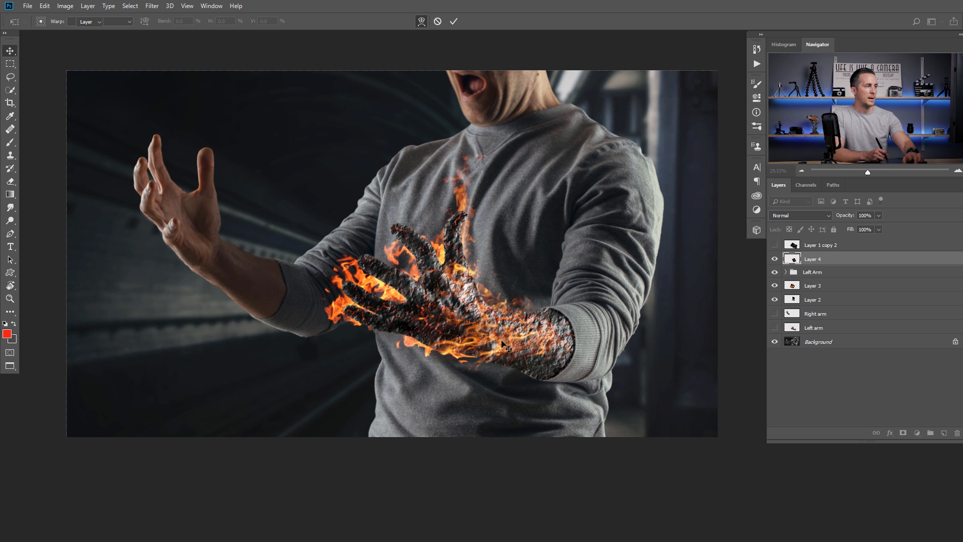
key("ctrl")
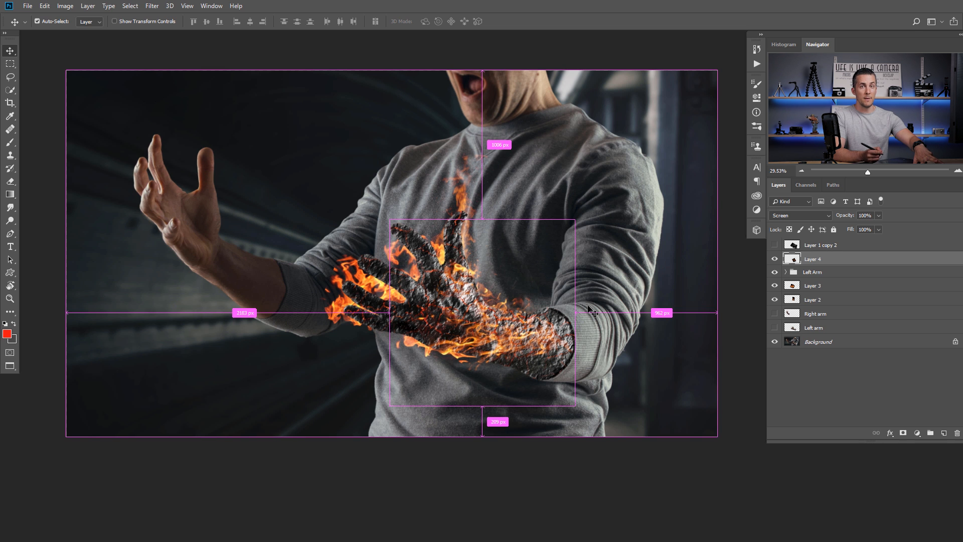
- Apply Levels 15, 1.00, 251 to Layer 4 to deepen the flames' blacks
key("ctrl+l")
left_click_drag(547, 364, 555, 364)
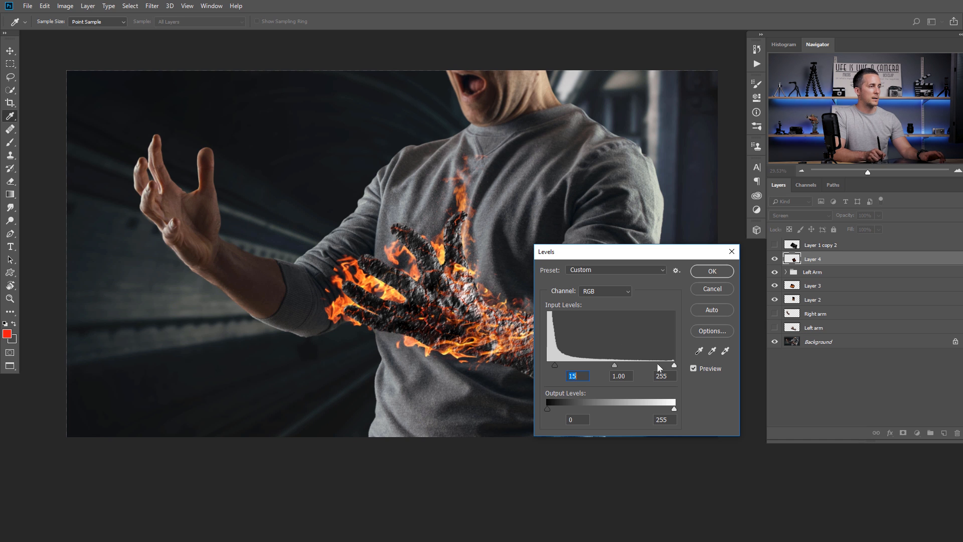
left_click_drag(674, 364, 671, 364)
left_click(711, 271)
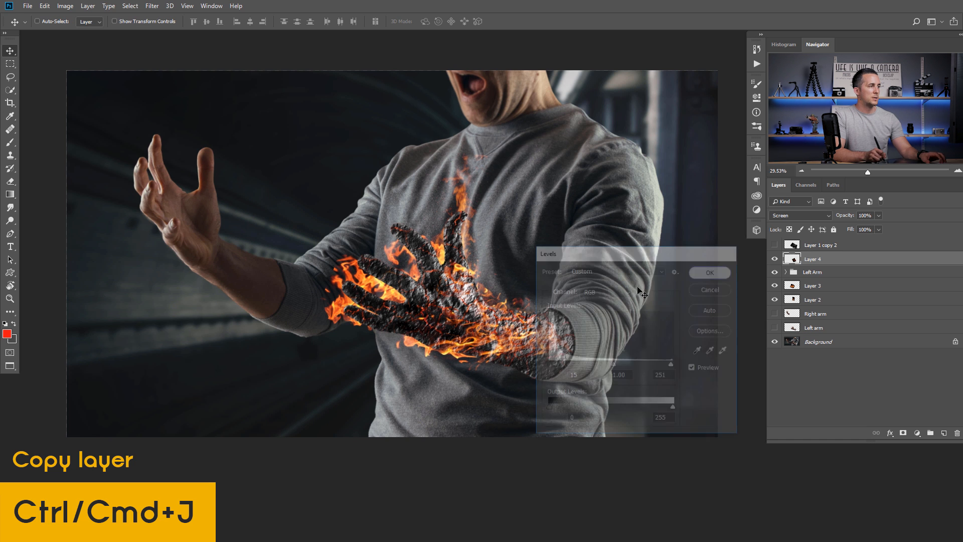
left_click_drag(496, 313, 494, 306)
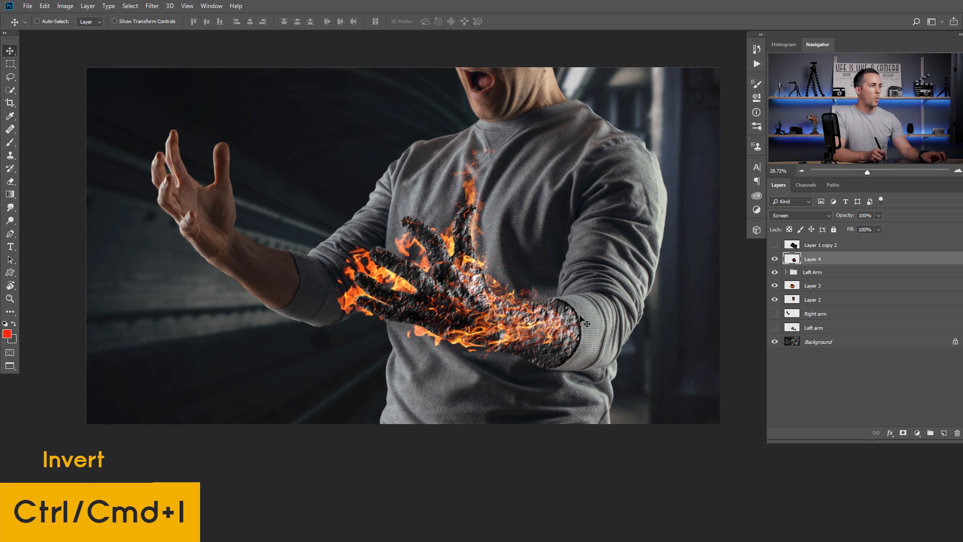
- Add a layer mask to the Left Arm group and size the brush to 500 px
left_click(797, 275)
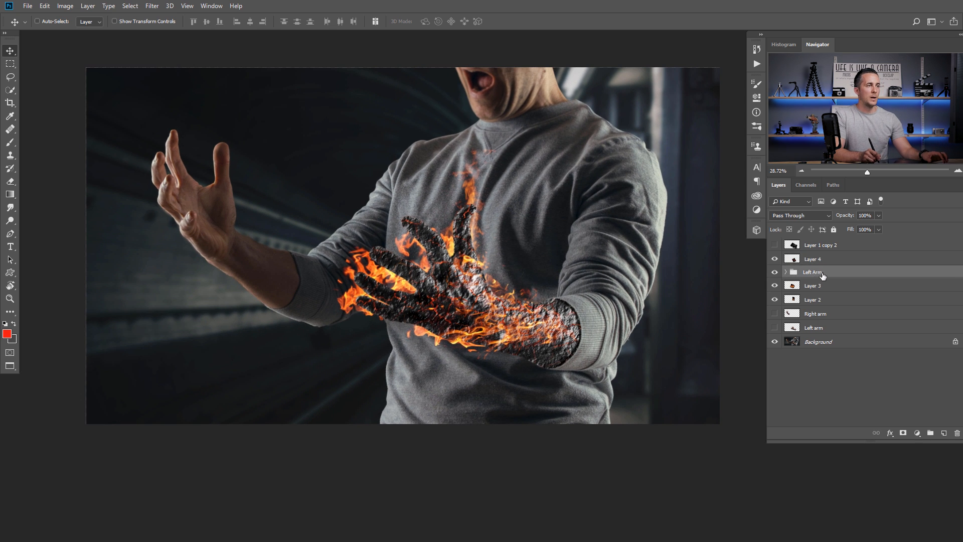
left_click(903, 432)
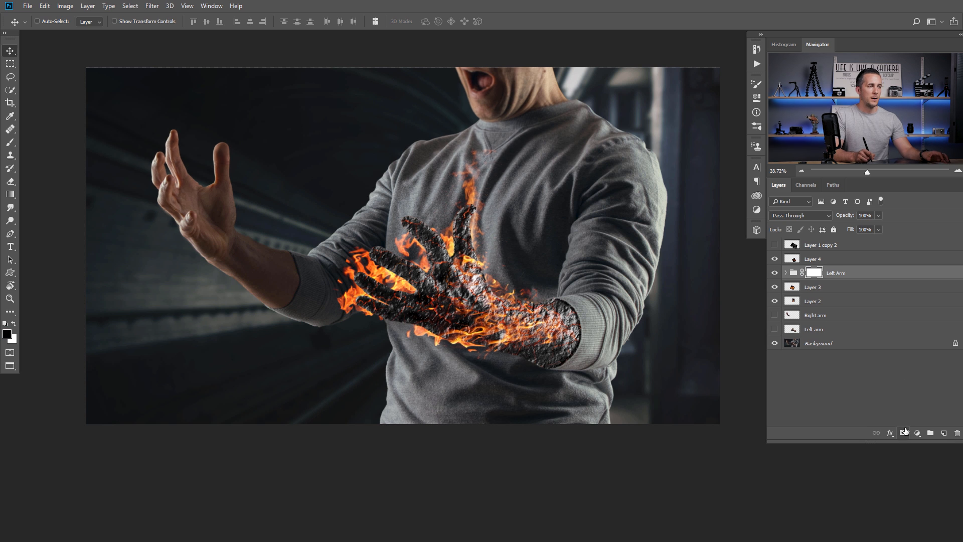
key("b")
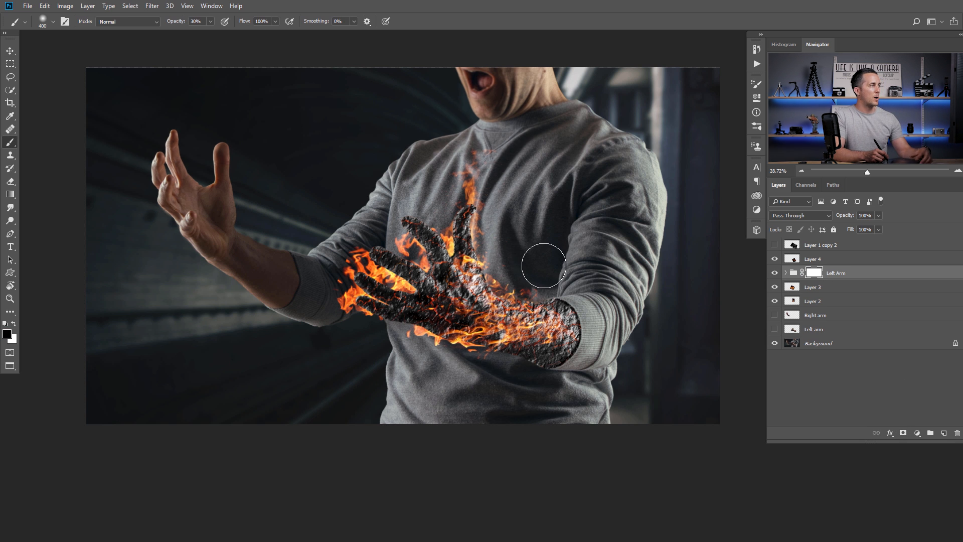
key("bracketright")
key("bracketright")
key("bracketright")
key("bracketright")
key("bracketright")
right_click(586, 281)
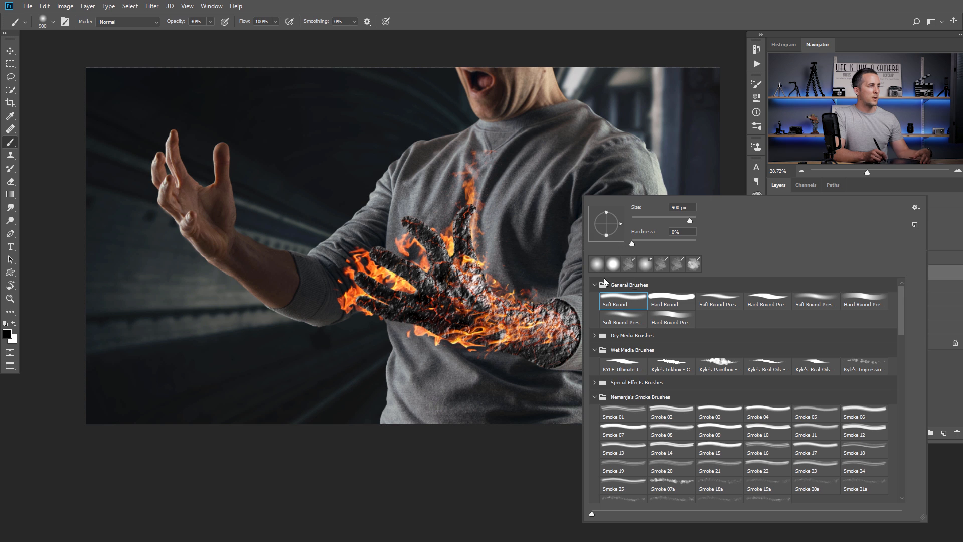
key("Escape")
key("bracketleft")
key("bracketleft")
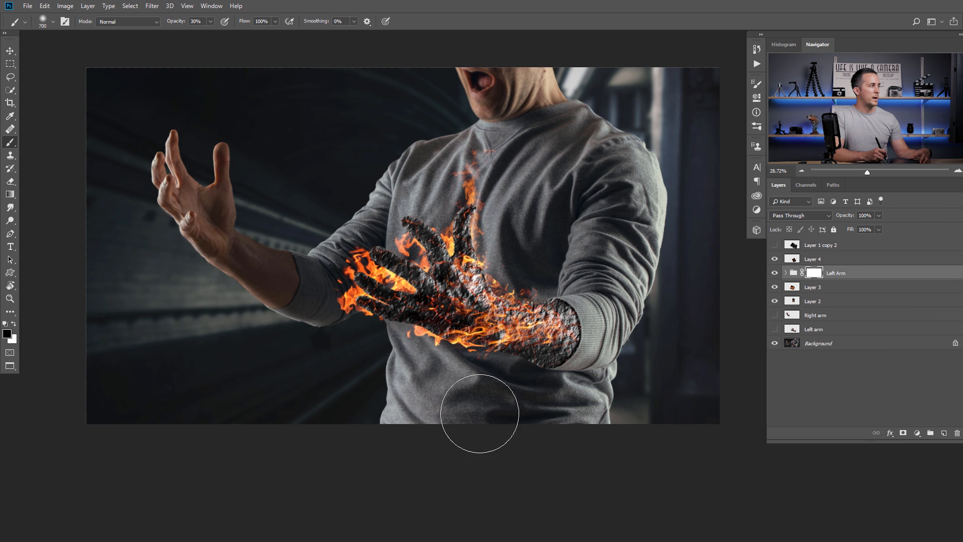
key("bracketleft")
key("bracketleft")
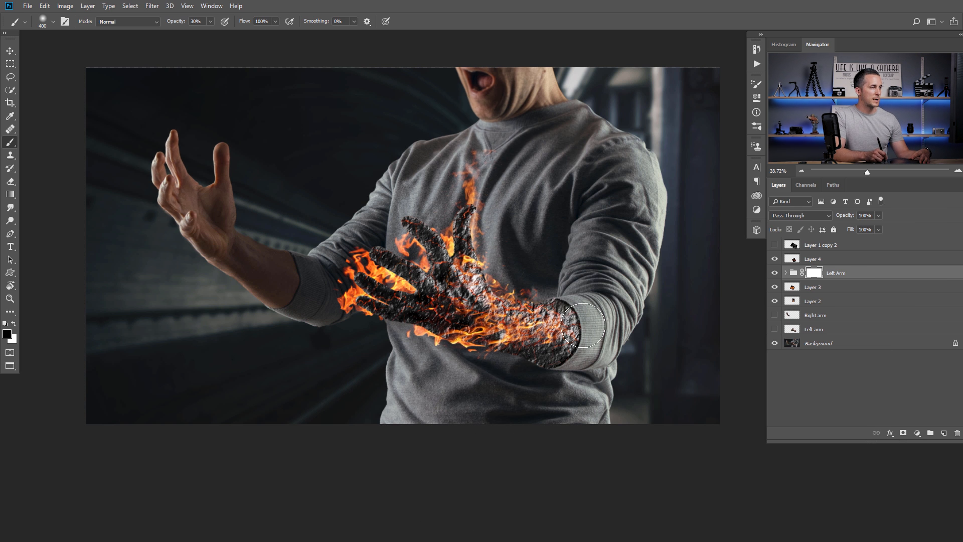
- Paint the mask in white at 10% opacity across the wrist to soften the rock edge
scroll(567, 285, "up", 2)
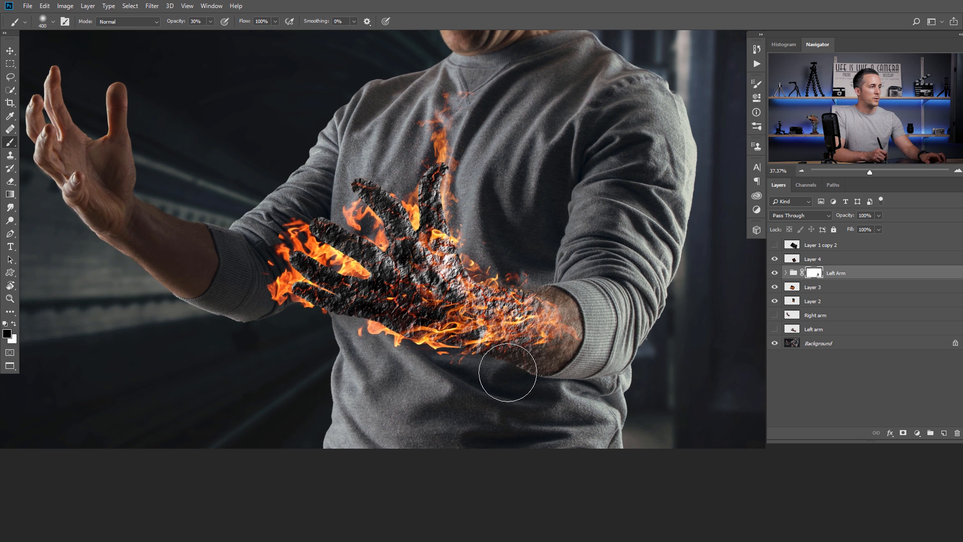
key("x")
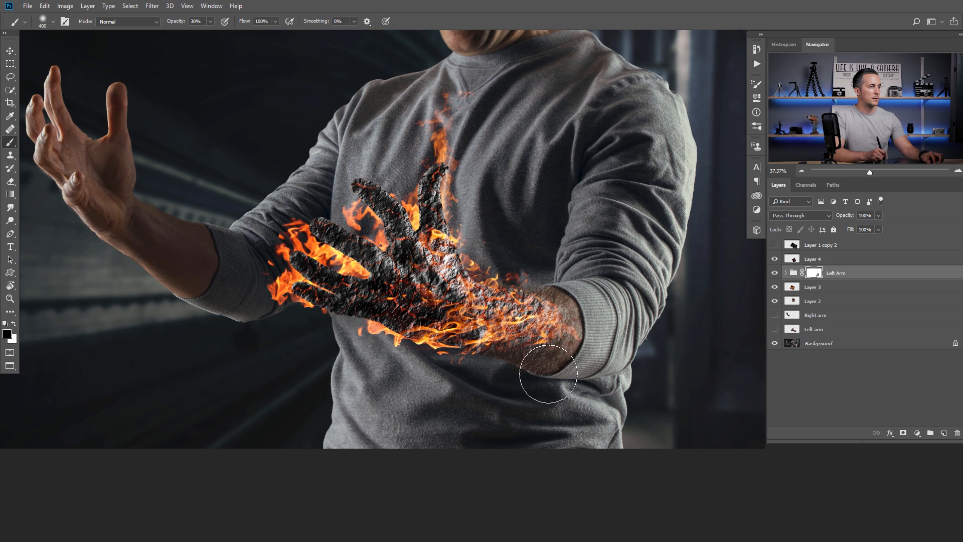
key("1")
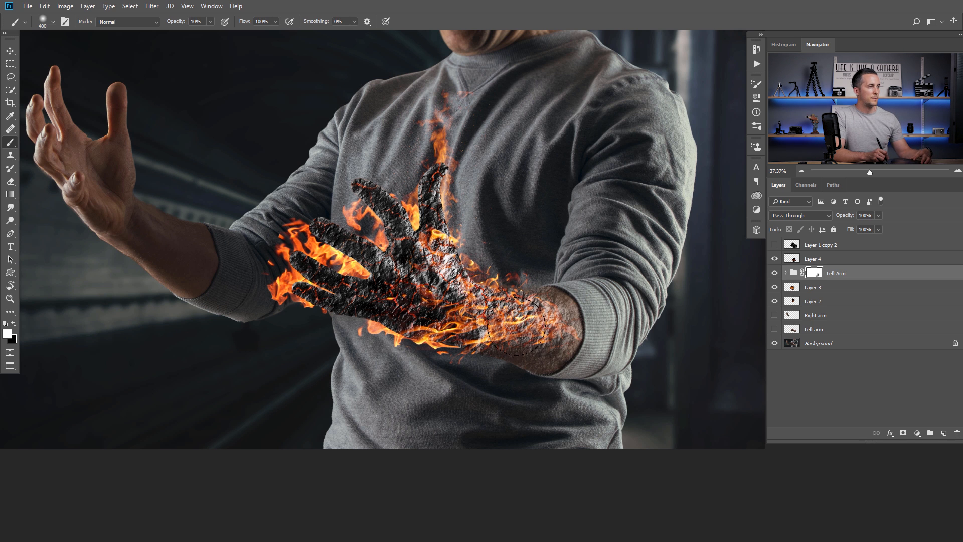
mouse_move(513, 338)
left_mouse_down()
mouse_move(536, 353)
mouse_move(552, 338)
left_mouse_up()
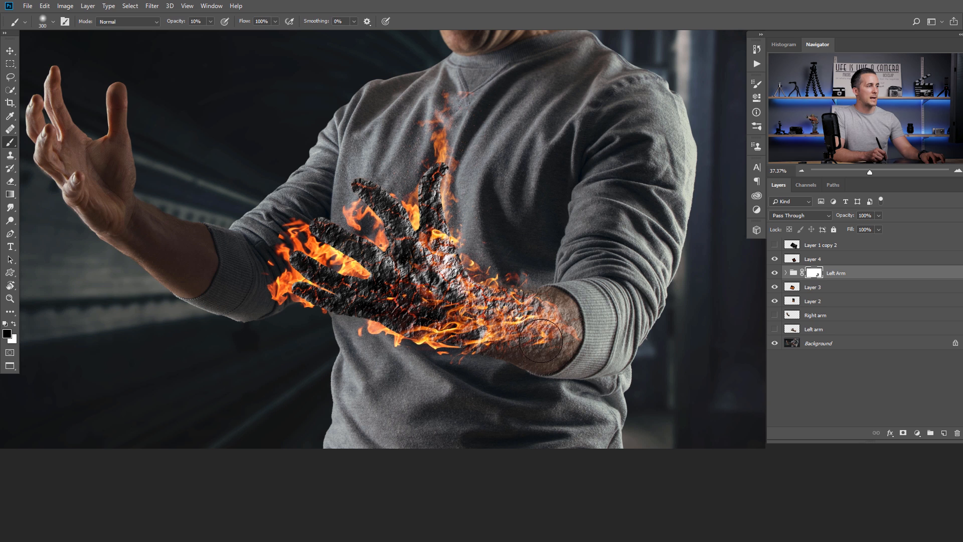
mouse_move(542, 337)
left_mouse_down()
mouse_move(507, 374)
mouse_move(509, 348)
mouse_move(522, 347)
left_mouse_up()
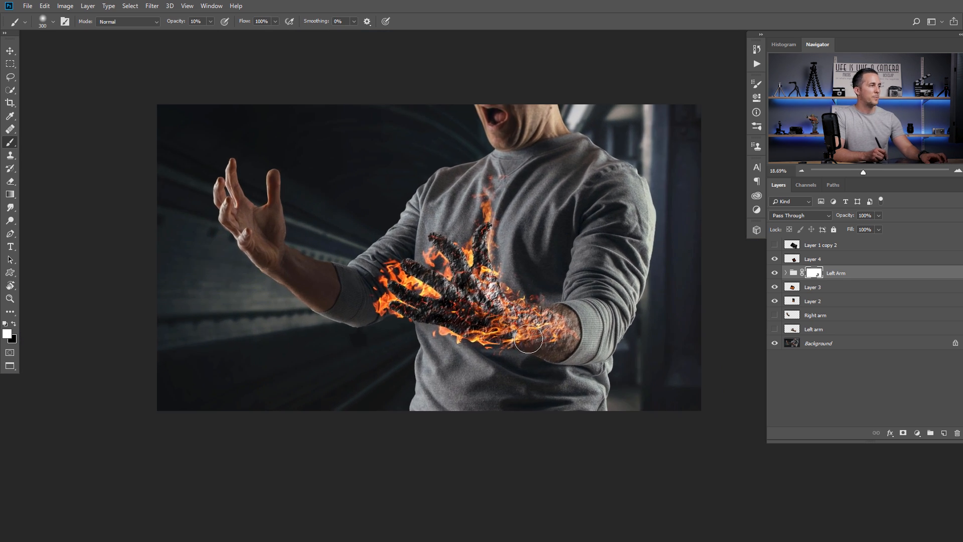
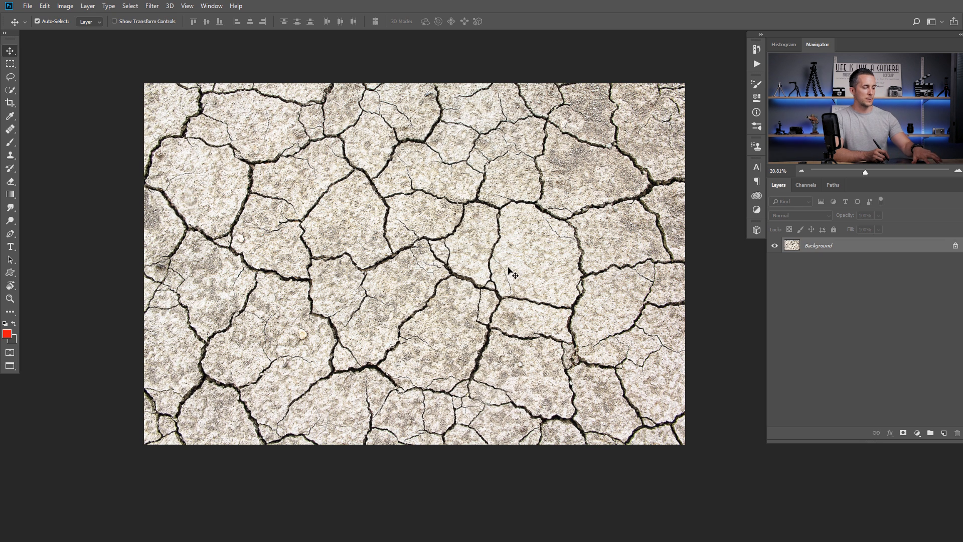
- Duplicate the cracked-earth background so Layer 1 sits above it
key("ctrl+j")
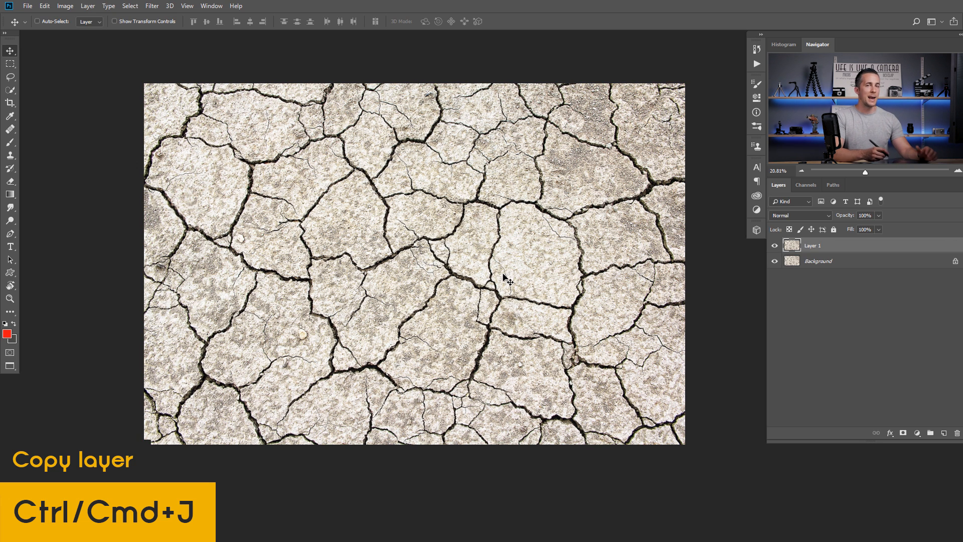
- Invert the texture copy and add a Gradient Map with the blue-red-yellow preset
key("ctrl")
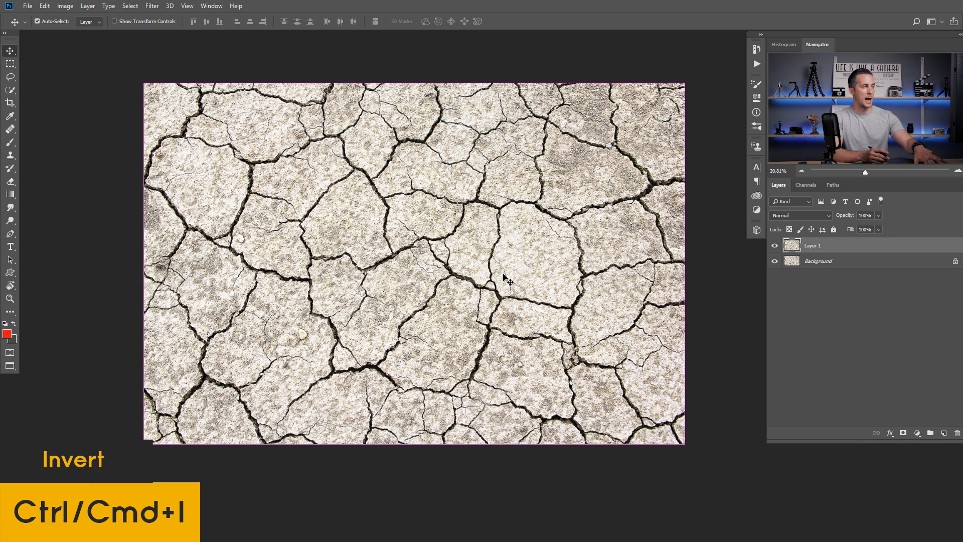
key("ctrl+i")
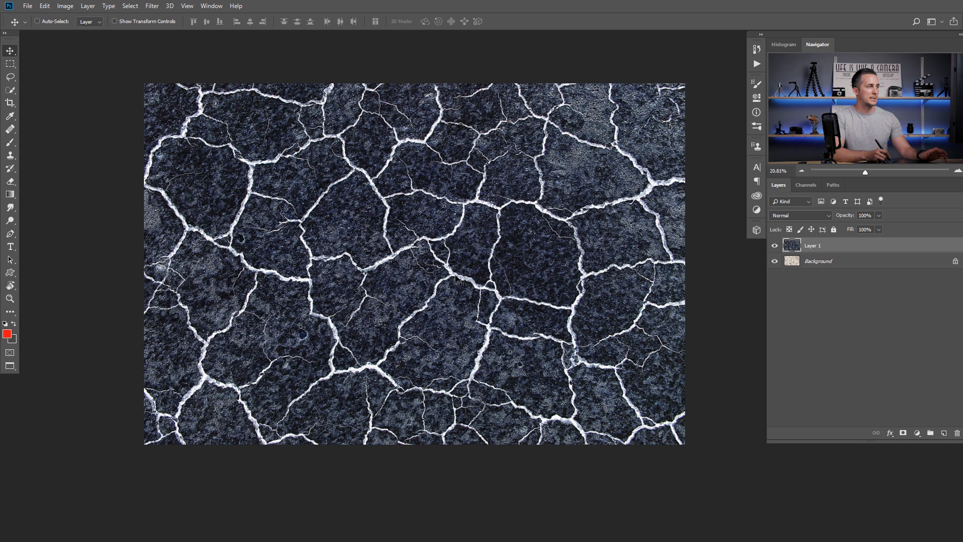
left_click(919, 433)
left_click(900, 419)
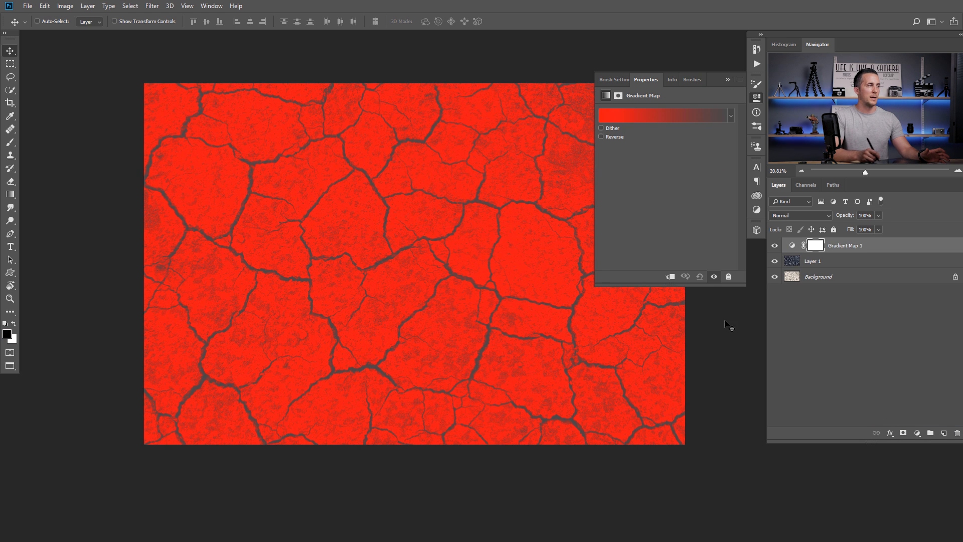
left_click(658, 116)
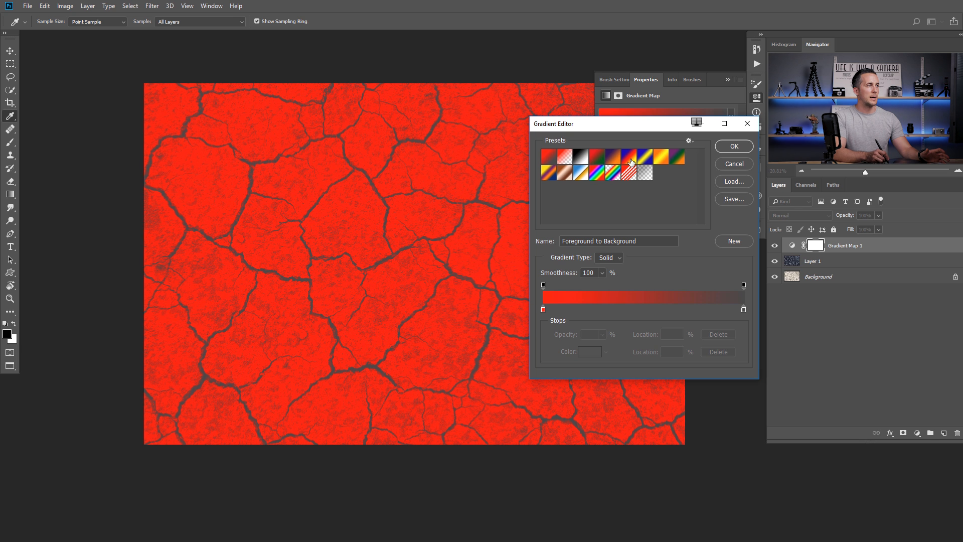
left_click(630, 158)
- Edit the gradient to black-red-yellow, with the black stop at 17% and red at 78%
left_click(543, 310)
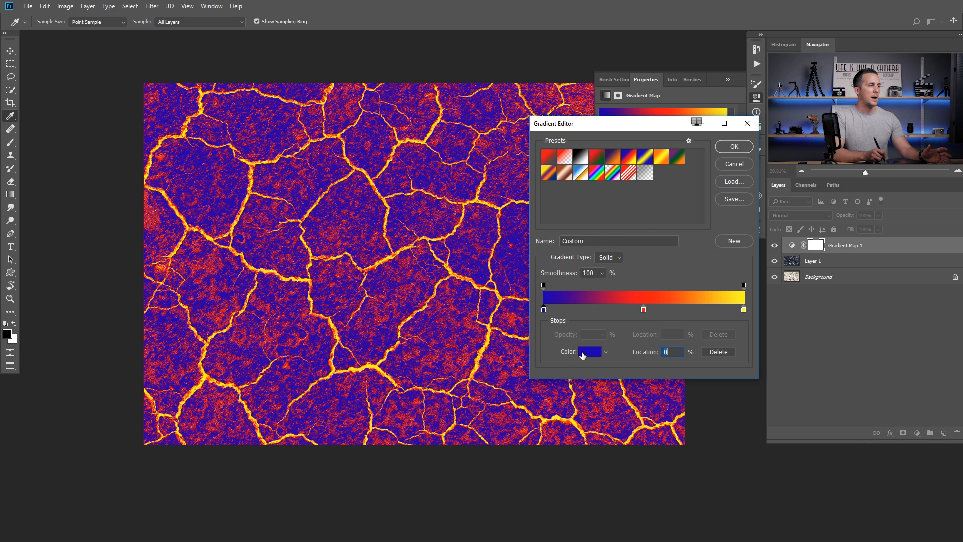
left_click(590, 351)
type("000000")
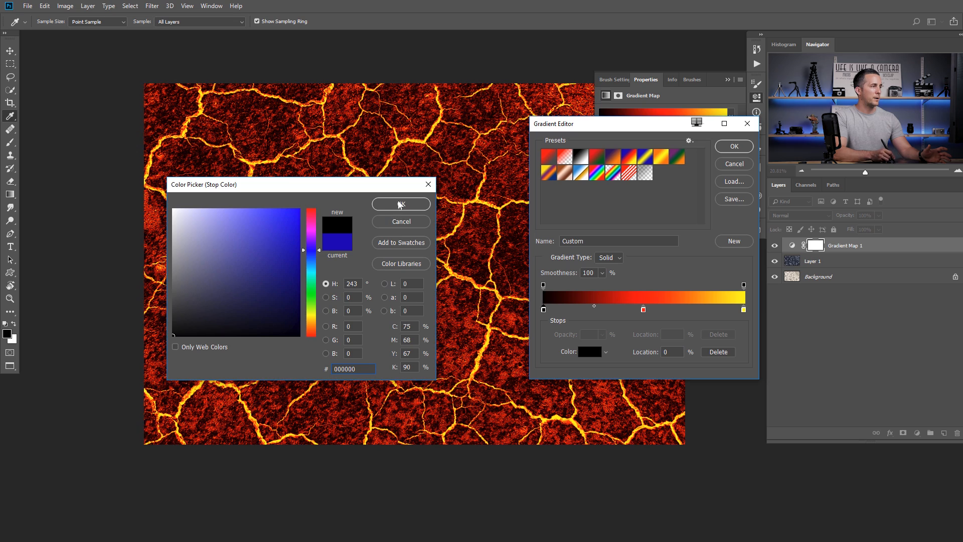
left_click(401, 203)
left_click_drag(644, 310, 700, 310)
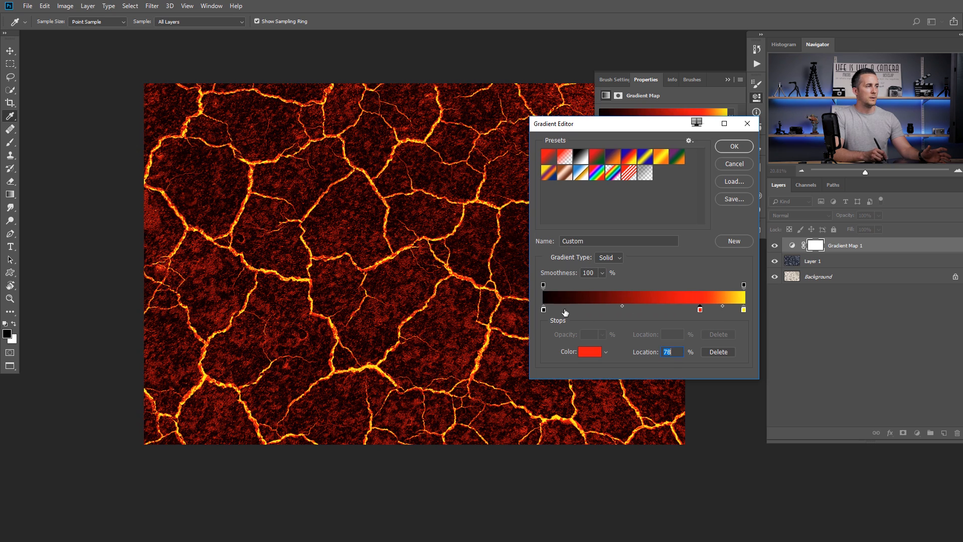
left_click_drag(625, 308, 668, 305)
key("ctrl+z")
left_click_drag(544, 310, 578, 311)
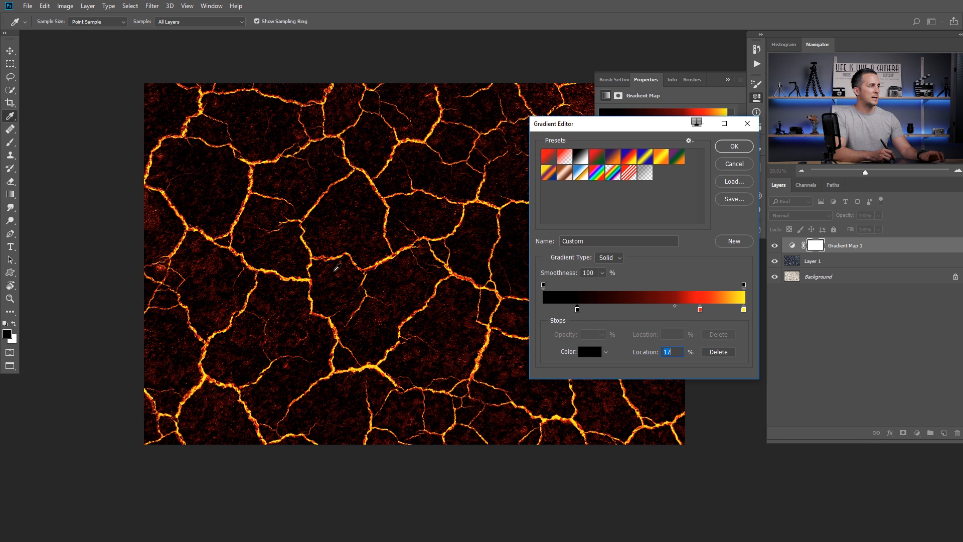
left_click(727, 146)
left_click(727, 80)
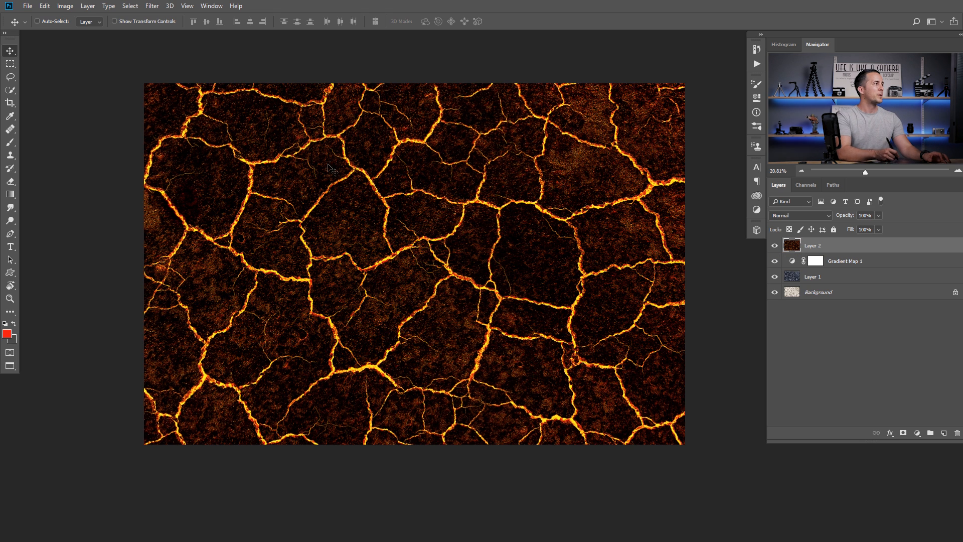
- Turn Layer 2 into a 3D Sphere mesh, hide the layers below, and swing the light
left_click(169, 7)
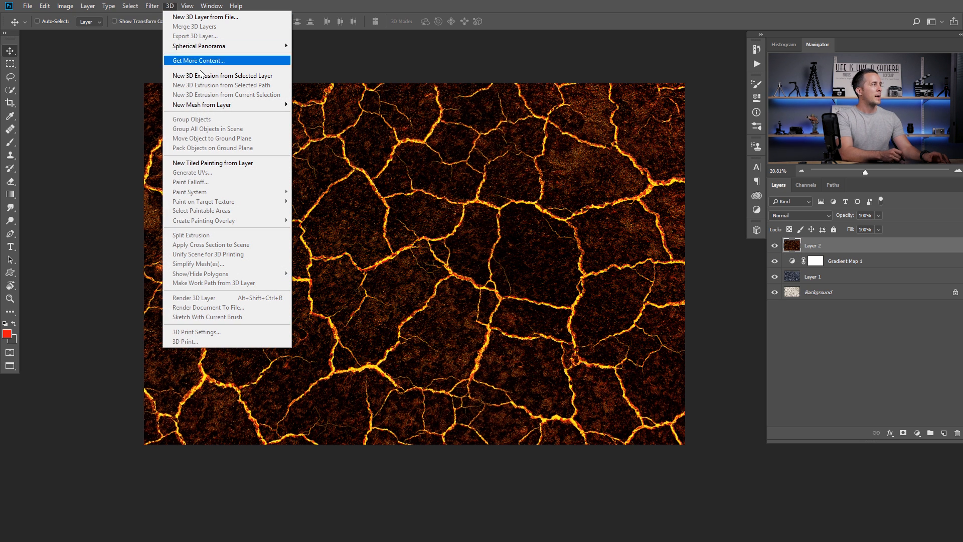
mouse_move(226, 105)
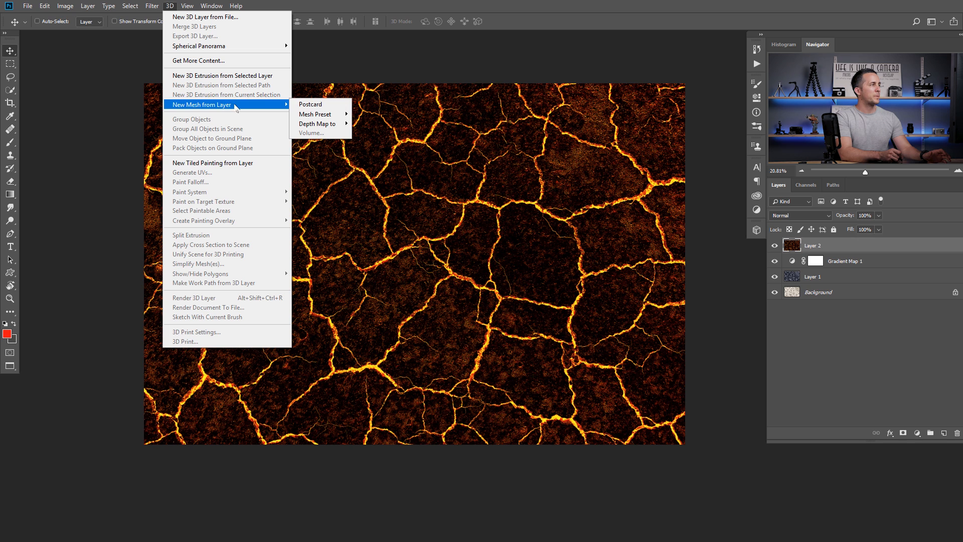
mouse_move(337, 119)
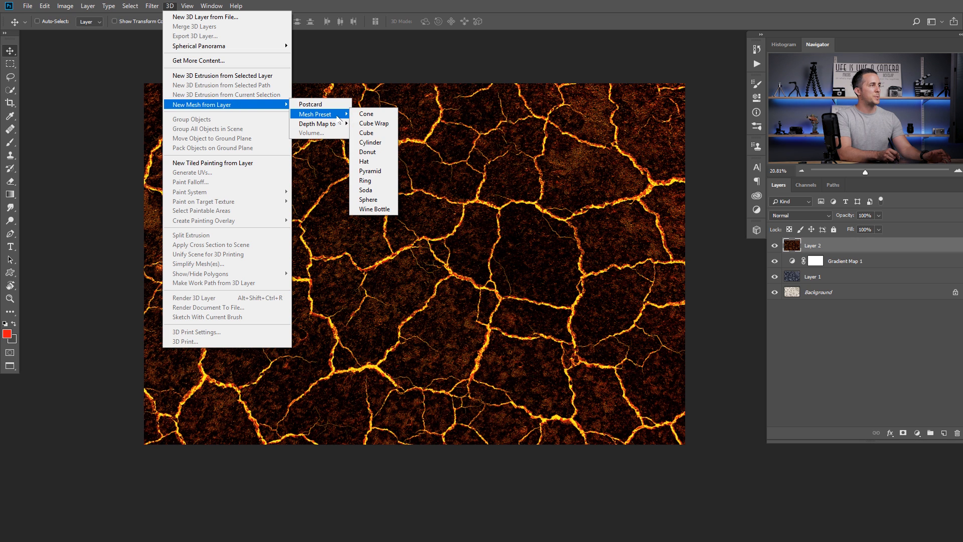
left_click(375, 200)
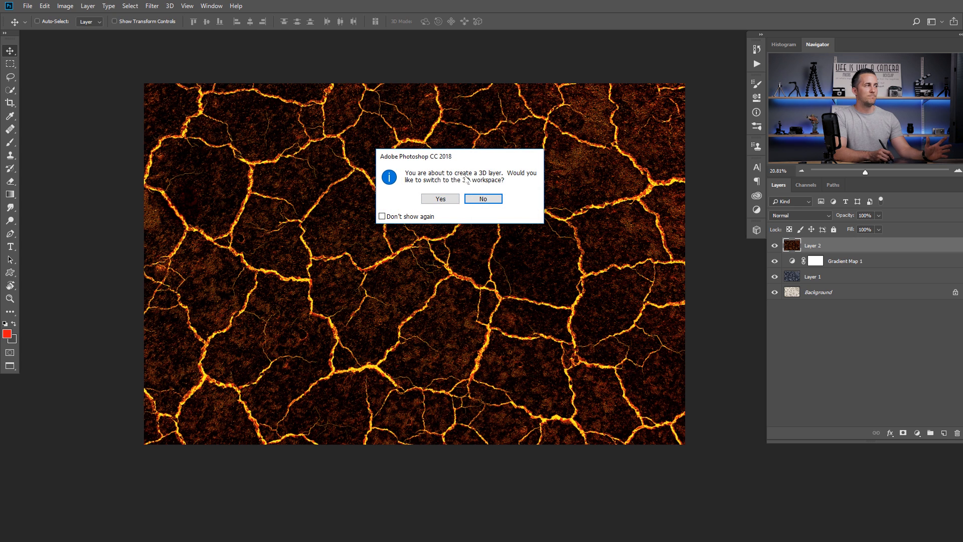
key("Return")
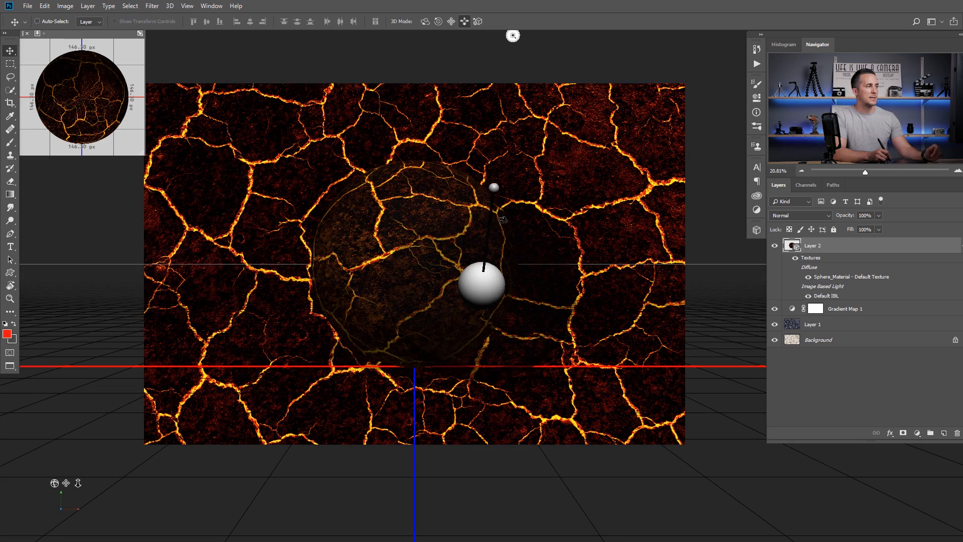
left_click_drag(776, 311, 772, 341)
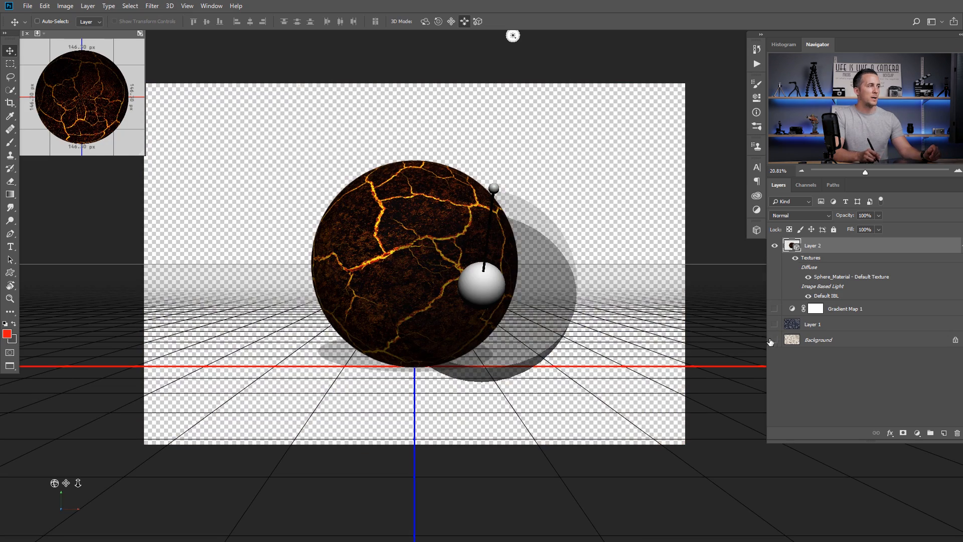
mouse_move(490, 191)
left_mouse_down()
mouse_move(494, 276)
mouse_move(366, 280)
mouse_move(516, 288)
mouse_move(419, 290)
mouse_move(414, 271)
mouse_move(440, 261)
left_mouse_up()
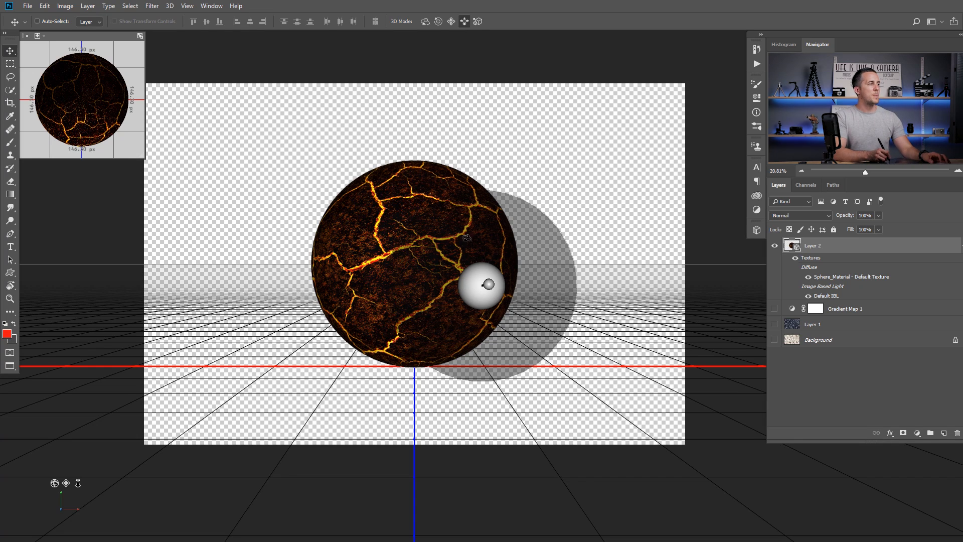
- Raise the infinite light's intensity to 587% and turn off its cast shadow
left_click(756, 112)
left_click(646, 80)
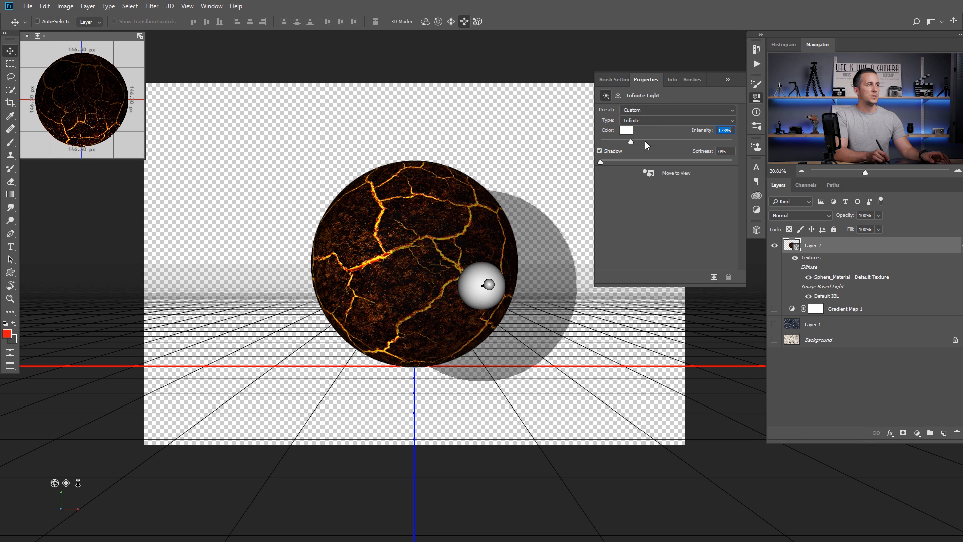
left_click_drag(687, 142, 686, 142)
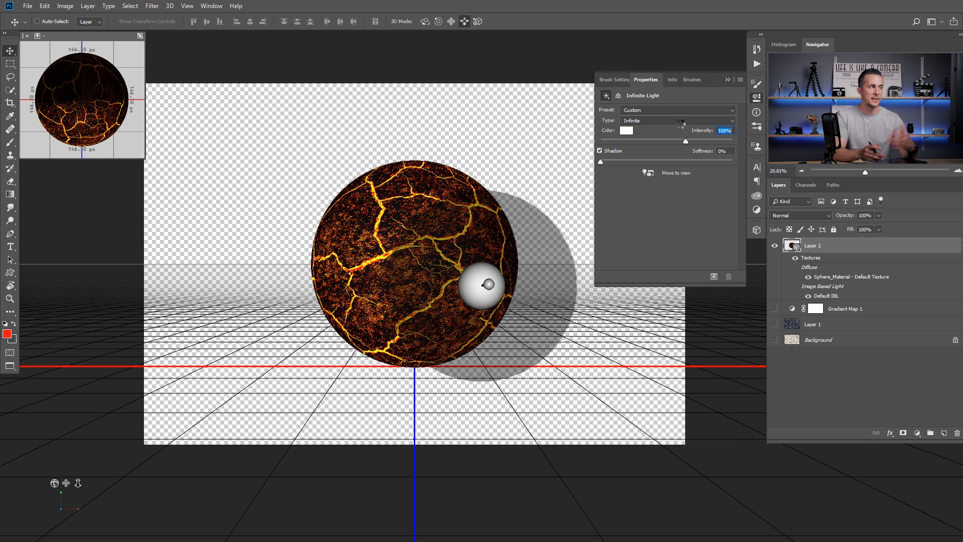
left_click_drag(686, 141, 689, 141)
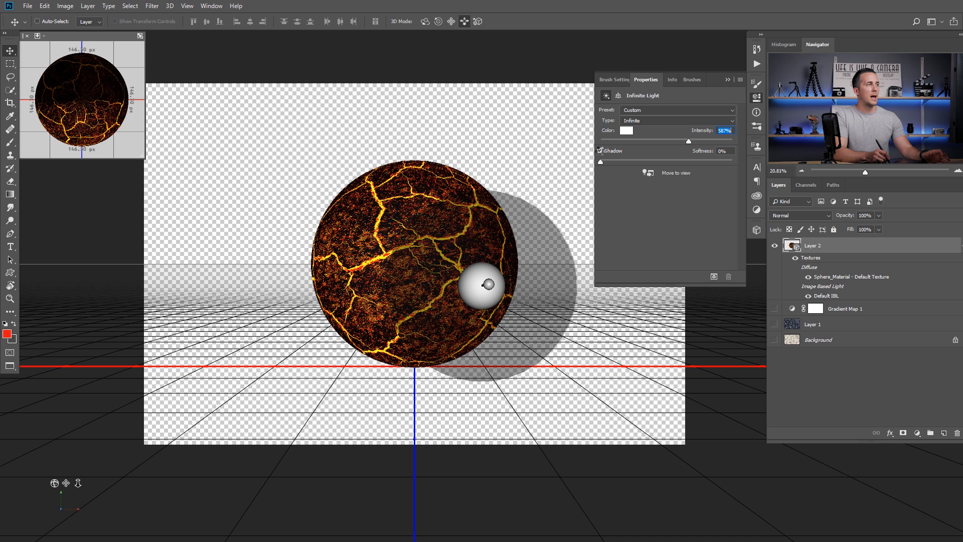
left_click(600, 150)
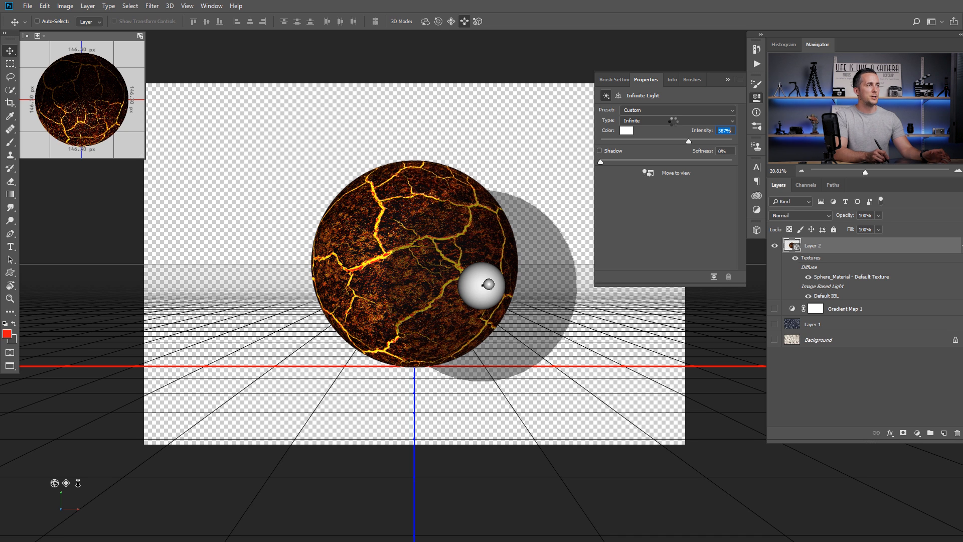
- Rasterize Layer 2's 3D sphere into a normal layer
left_click(729, 80)
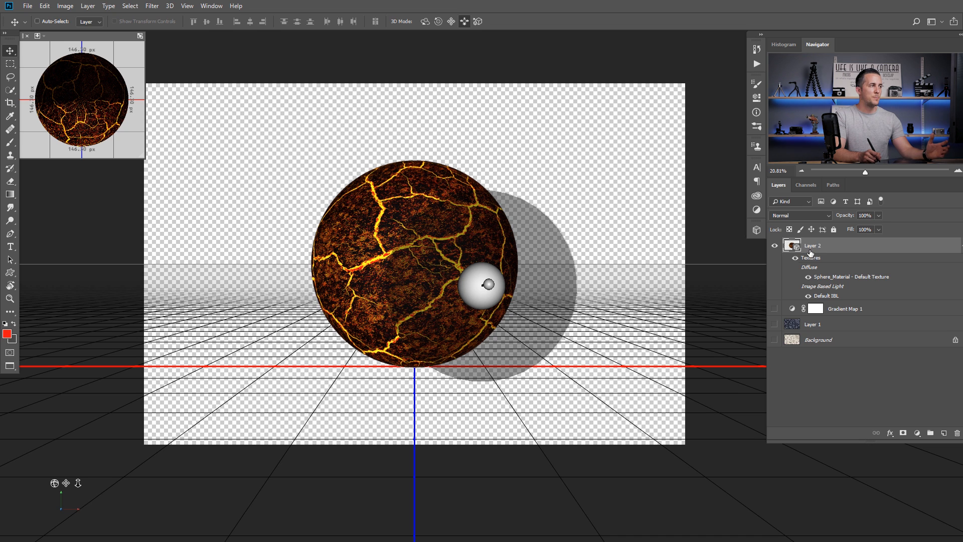
right_click(836, 250)
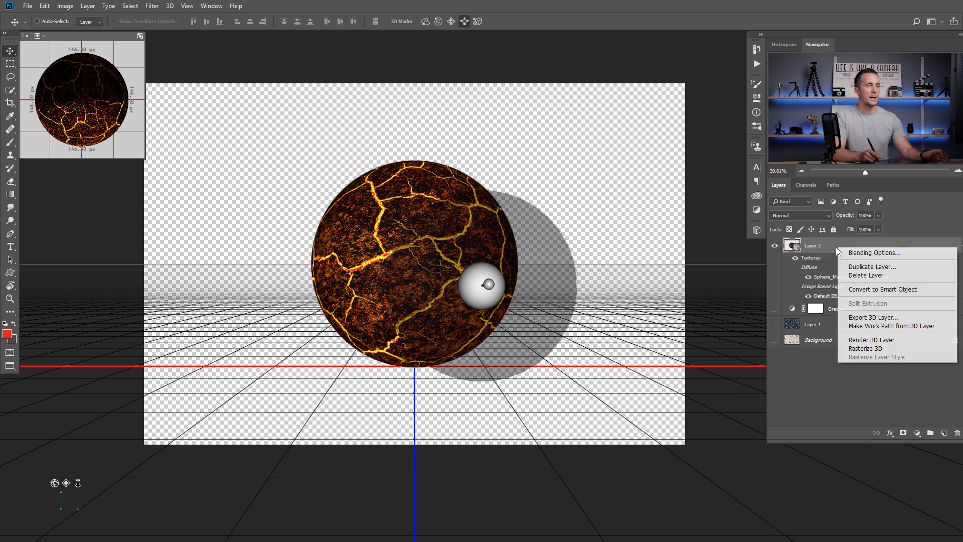
left_click(868, 349)
- Drop the lava sphere into the composite, shrink it between the hands, then show the flames photo
left_click_drag(798, 248, 799, 254)
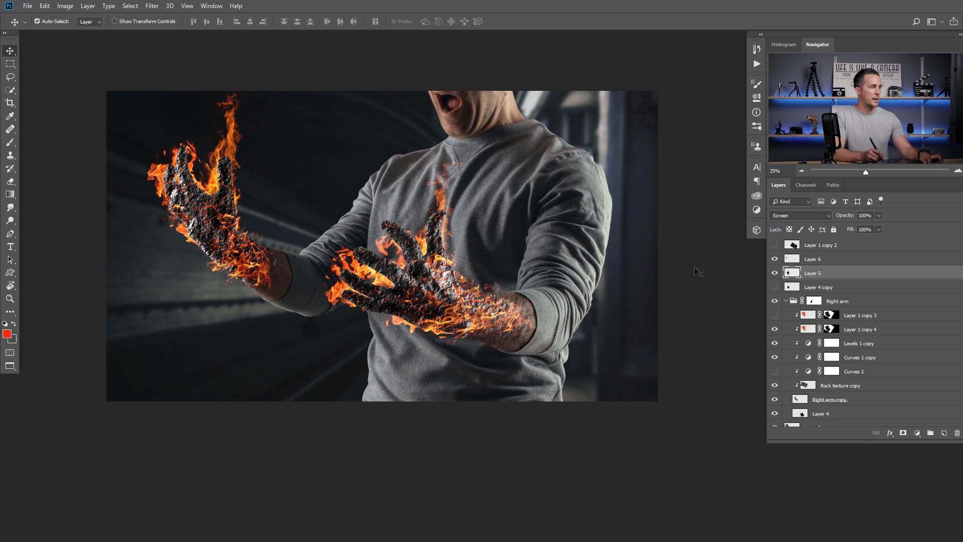
left_click_drag(698, 273, 574, 275)
key("ctrl+t")
left_click_drag(506, 120, 349, 169)
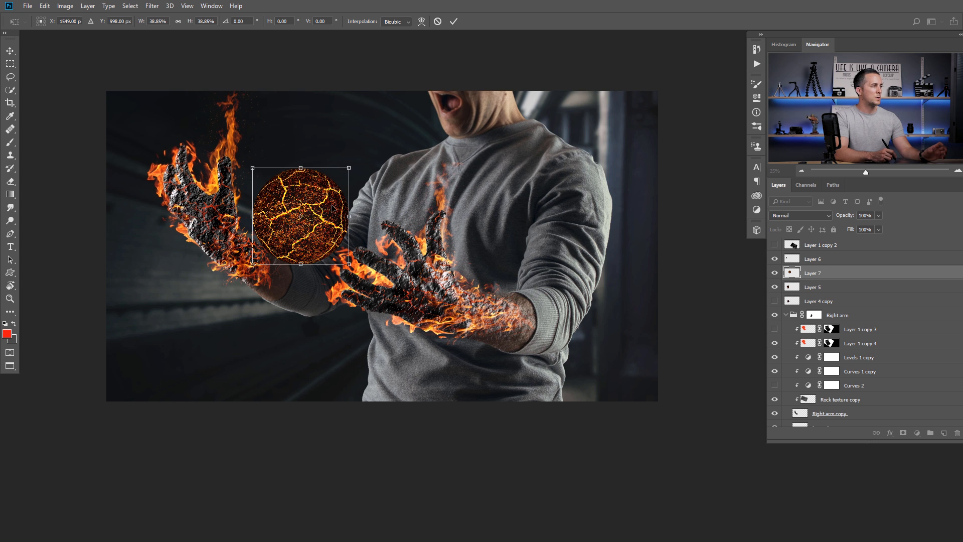
key("Return")
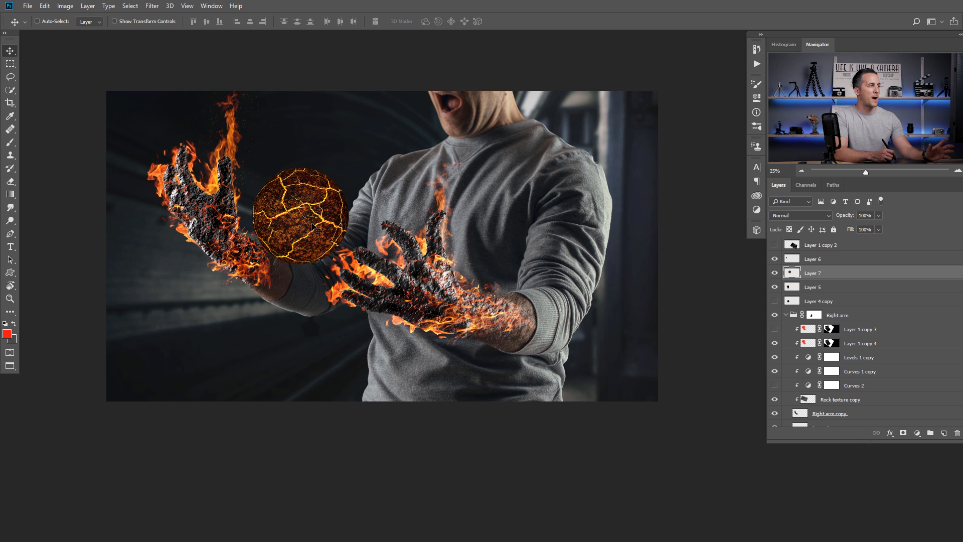
key("ctrl+Tab")
key("ctrl+Tab")
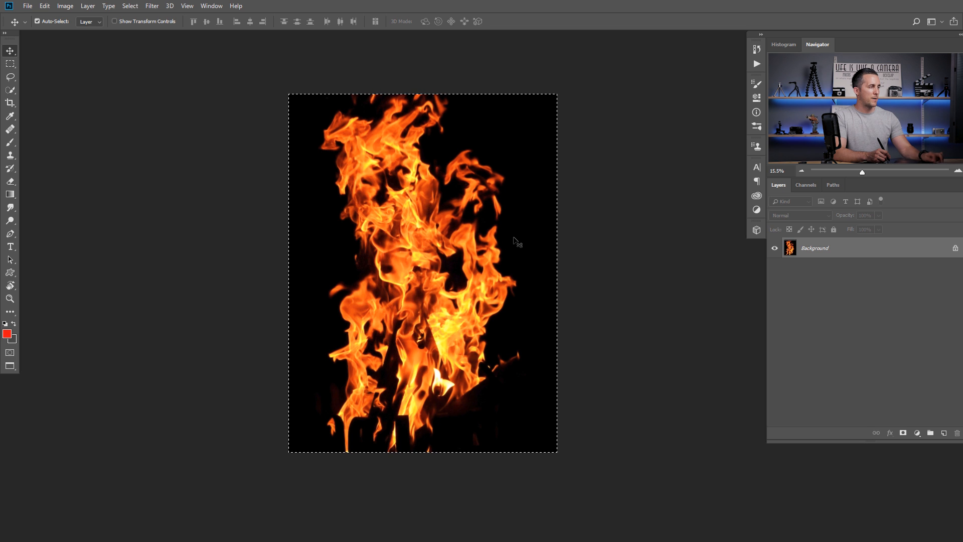
- Paste the flames into the composite, scale to about 20% over the sphere, and set Screen
key("ctrl+Tab")
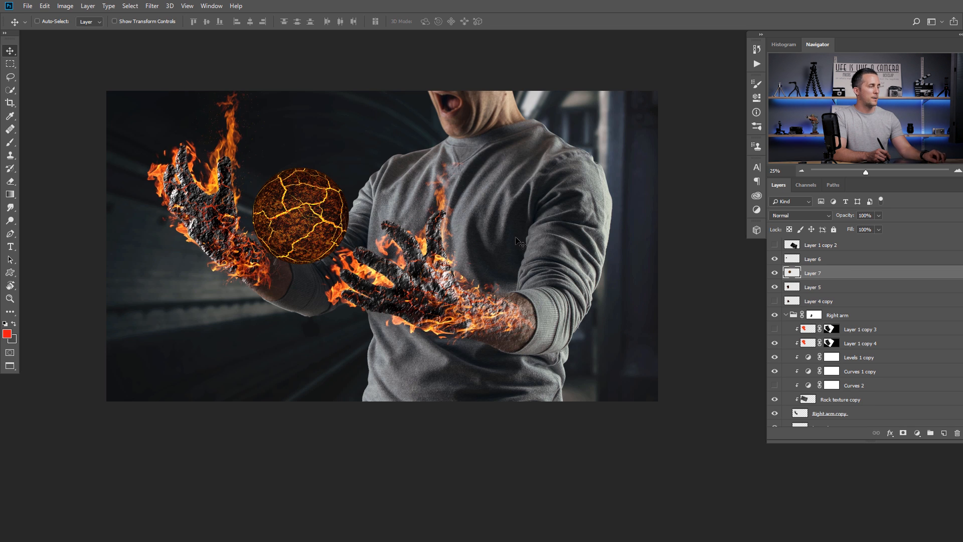
key("ctrl+v")
key("ctrl+t")
left_click_drag(596, 99, 422, 327)
left_click_drag(394, 342, 344, 180)
left_click(793, 214)
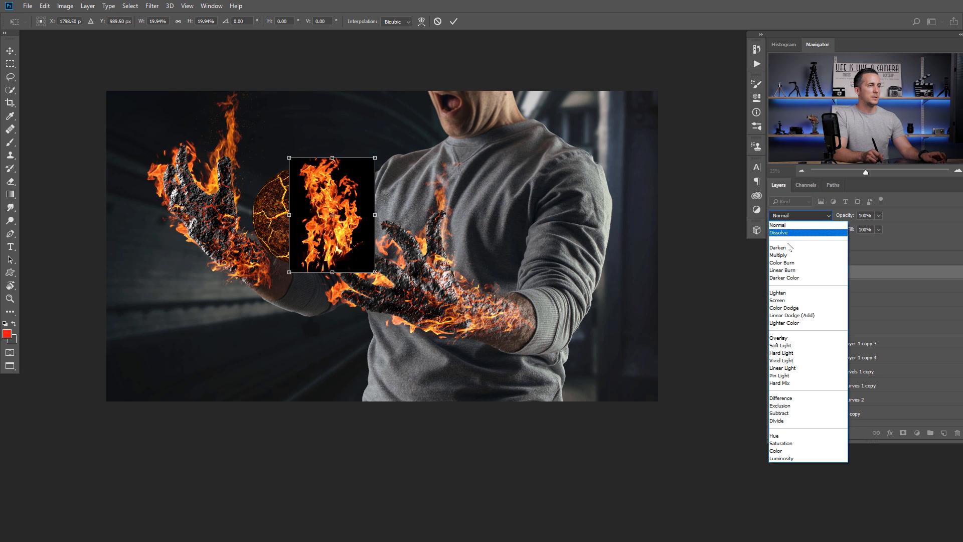
left_click(787, 290)
- Warp the flames into a round fireball around the cracked sphere
right_click(337, 214)
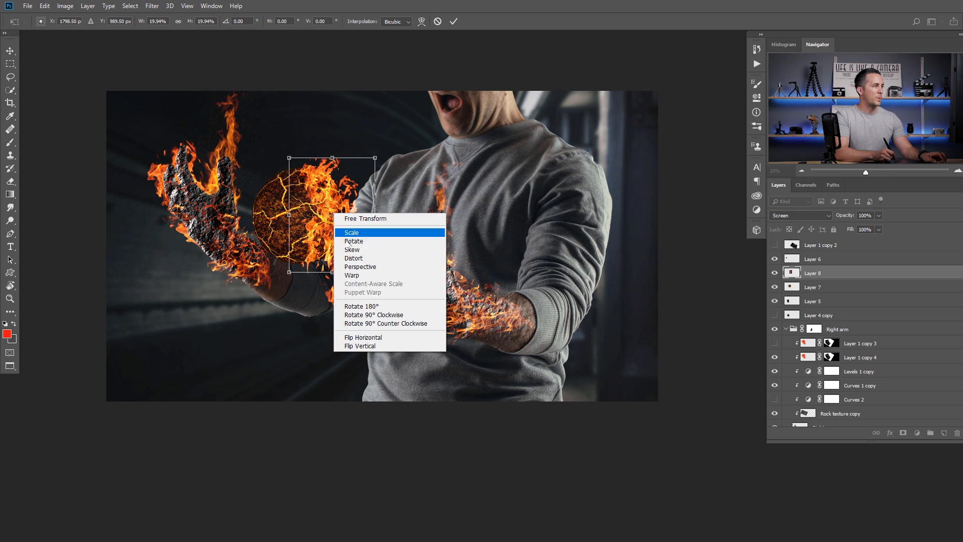
left_click(351, 272)
left_click_drag(309, 256, 294, 257)
left_click_drag(295, 158, 280, 164)
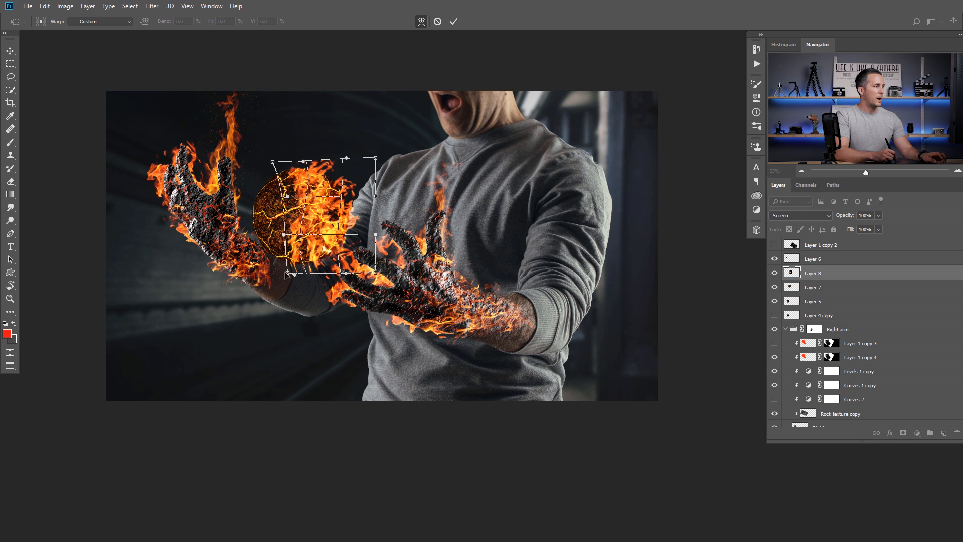
left_click_drag(287, 274, 257, 251)
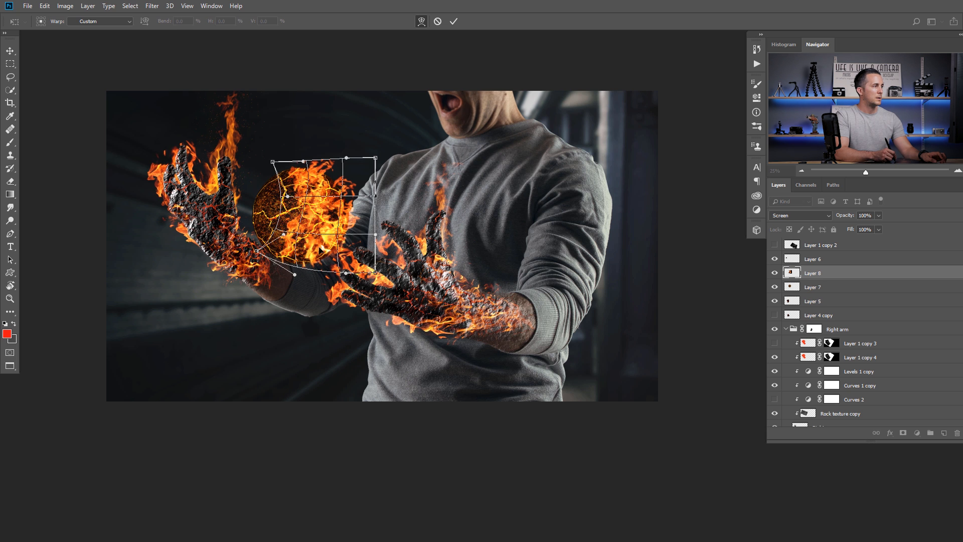
left_click_drag(341, 192, 331, 187)
left_click_drag(375, 158, 317, 191)
key("Return")
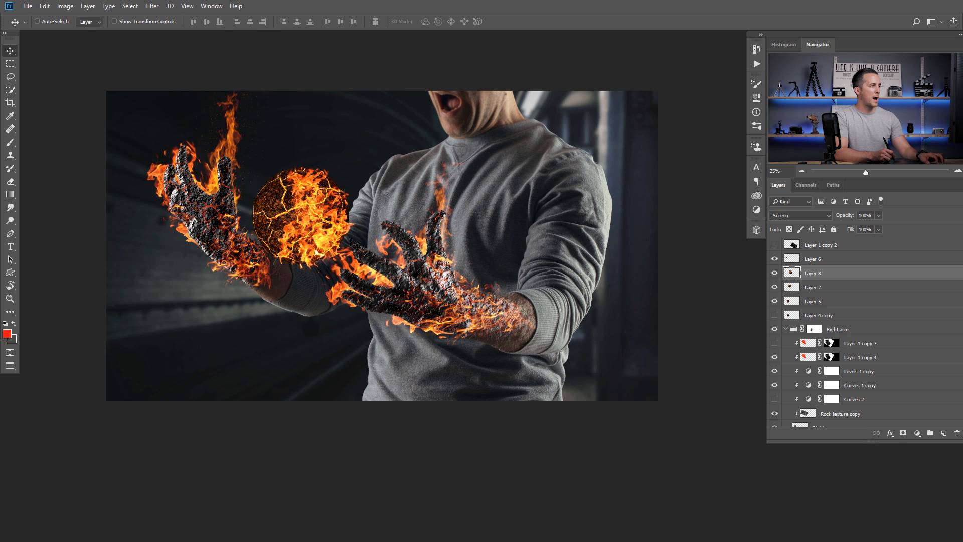
- Duplicate the fireball flames and flip the copy horizontally and vertically
key("ctrl")
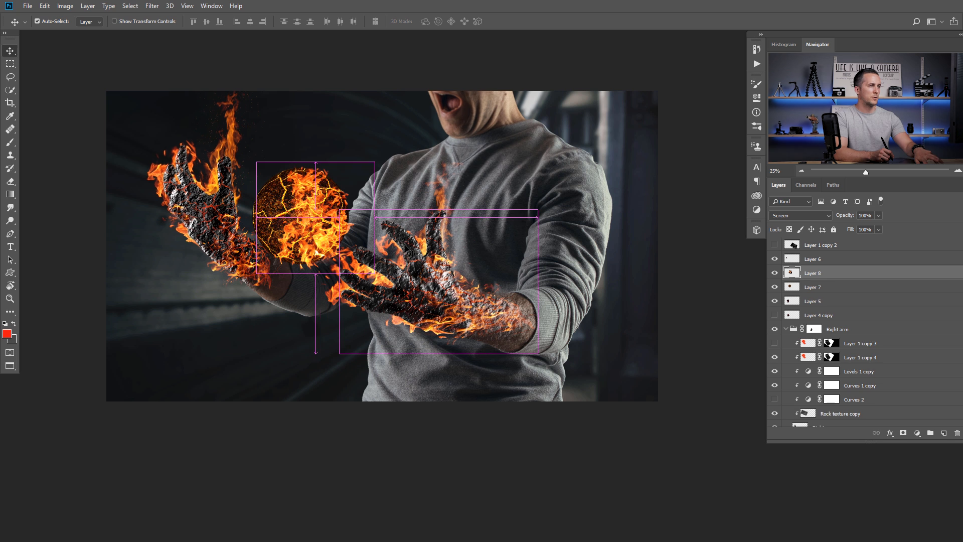
key("ctrl+j")
key("ctrl+t")
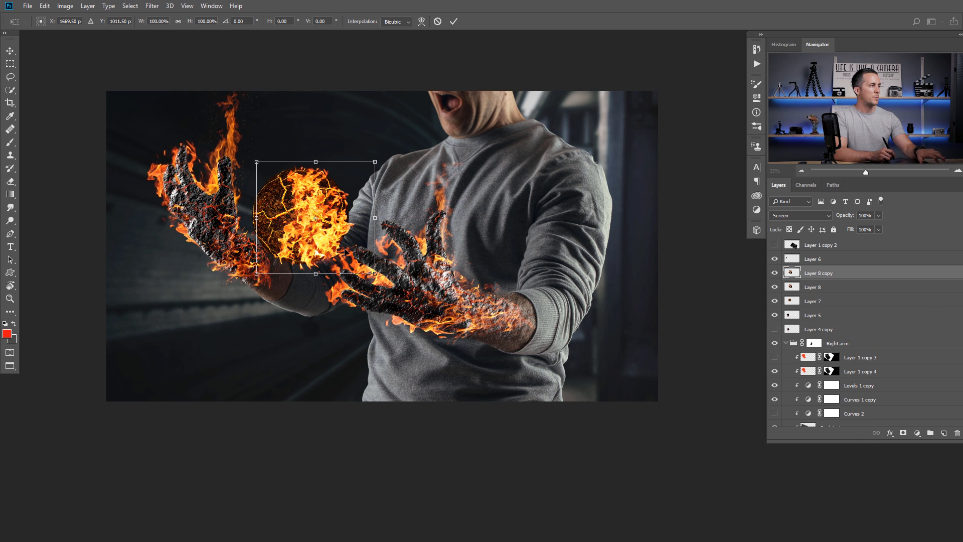
right_click(334, 208)
left_click(361, 335)
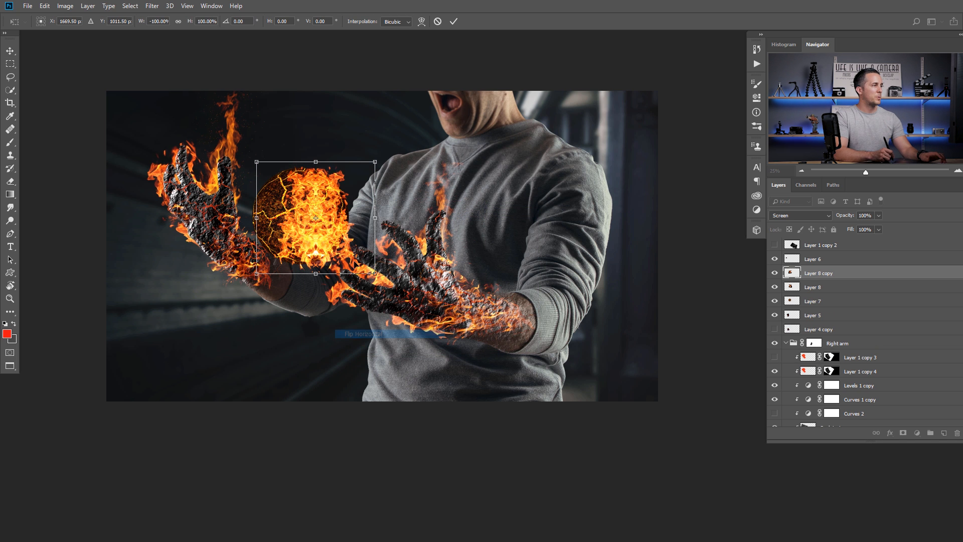
mouse_move(309, 233)
left_mouse_down()
mouse_move(265, 229)
mouse_move(290, 219)
mouse_move(329, 223)
mouse_move(299, 212)
mouse_move(315, 229)
mouse_move(309, 222)
left_mouse_up()
right_click(288, 228)
left_click(316, 359)
- Warp the flipped duplicate flames around the sphere for a fuller blaze
right_click(286, 187)
left_click(316, 245)
left_click_drag(284, 138, 300, 144)
left_click_drag(246, 165, 251, 158)
left_click_drag(248, 228, 242, 221)
left_click_drag(261, 277, 257, 277)
left_click_drag(290, 221, 289, 142)
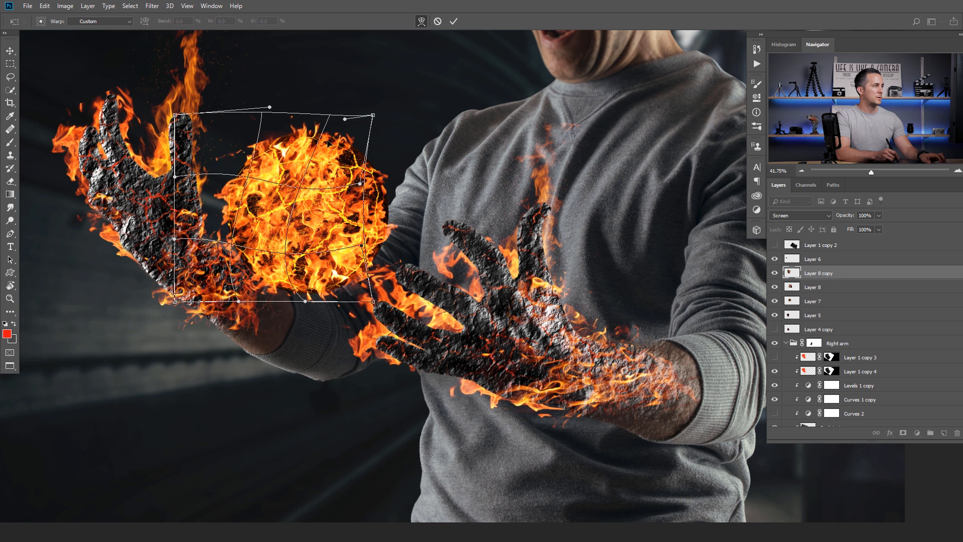
key("Return")
- Group the three fireball layers and name the group 'Fire ball'
scroll(491, 198, "down", 2)
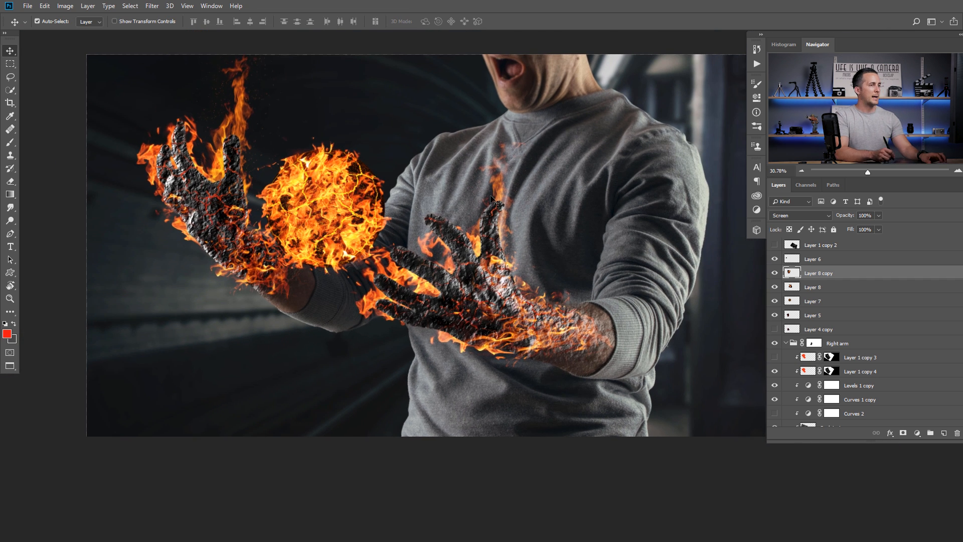
left_click(791, 302, "shift")
left_click(775, 301)
left_click(775, 301)
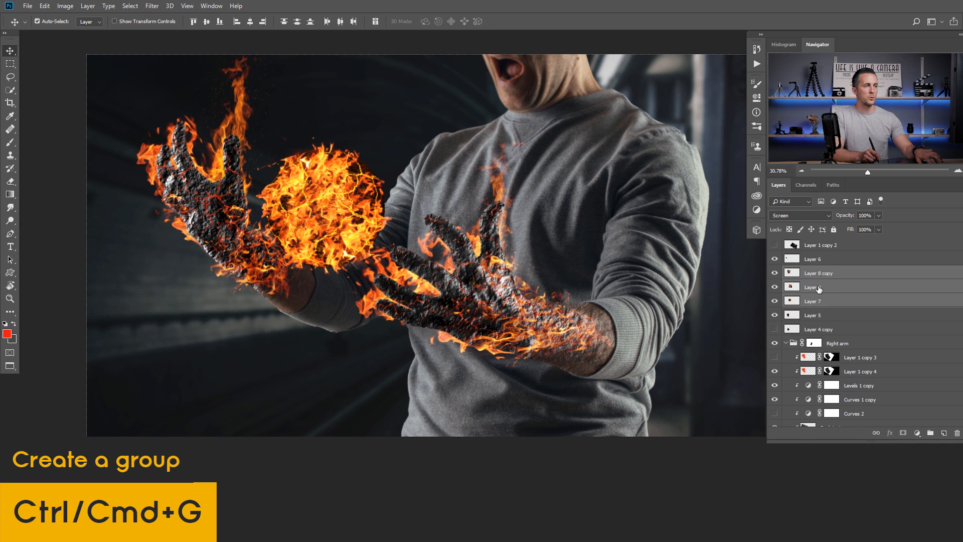
key("ctrl+g")
double_click(812, 271)
type("Fi")
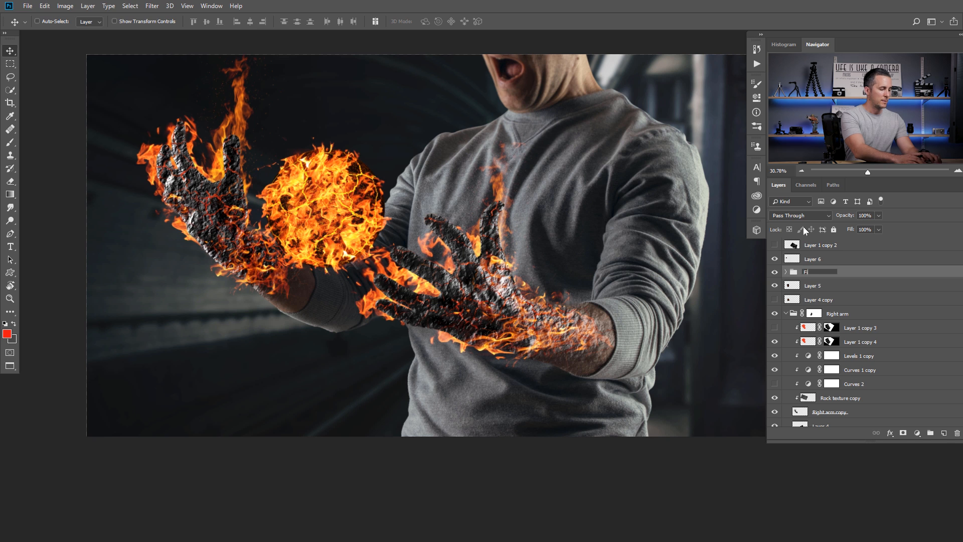
type("re vaall")
key("Return")
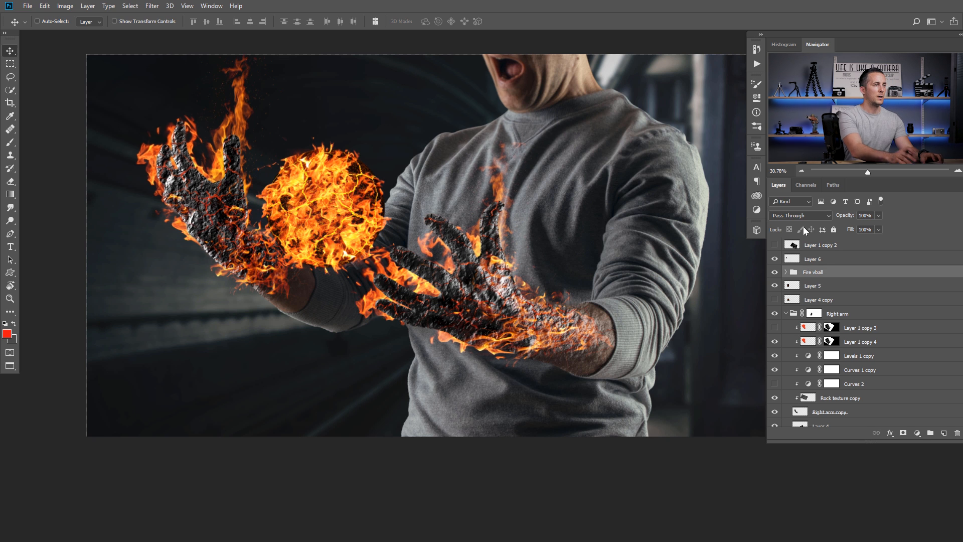
double_click(814, 274)
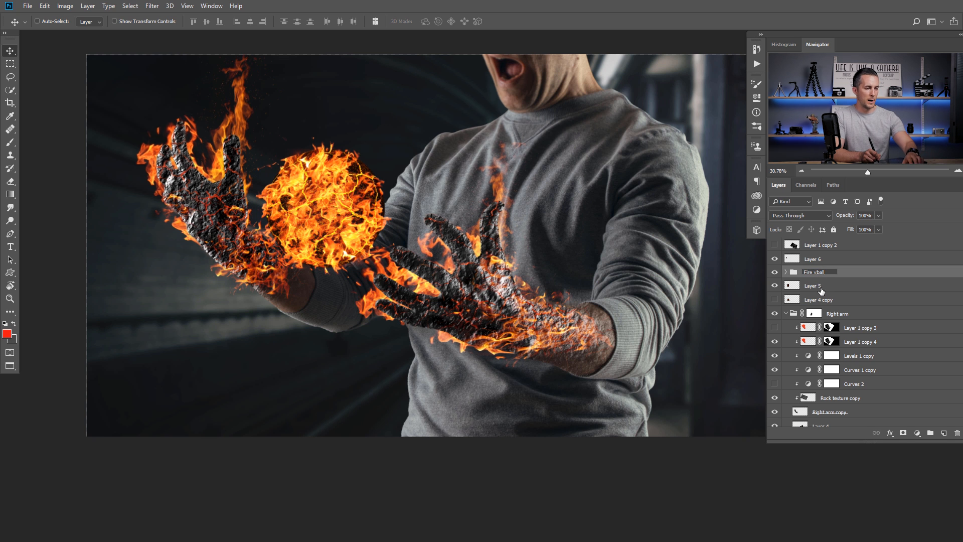
mouse_move(329, 229)
left_mouse_down()
mouse_move(327, 204)
mouse_move(383, 151)
mouse_move(334, 215)
left_mouse_up()
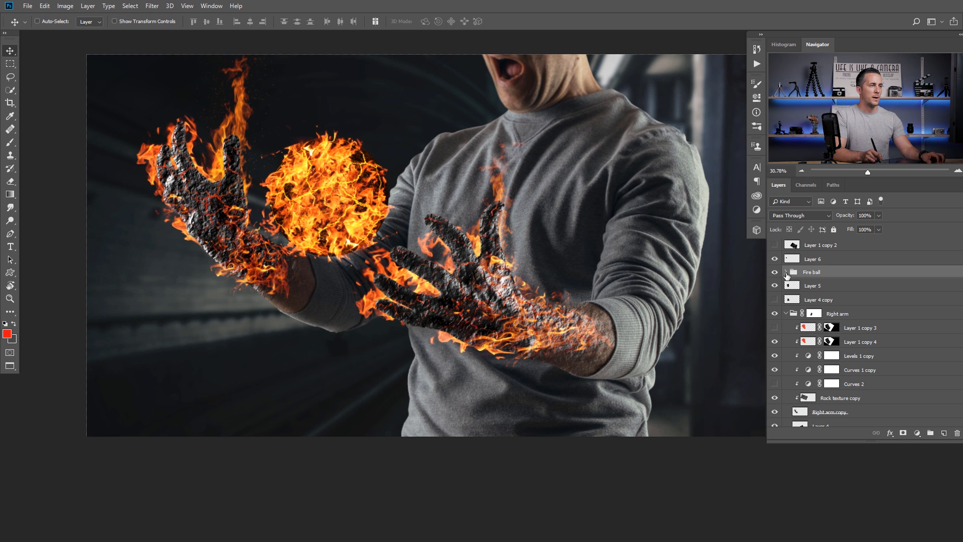
- Brighten Layer 7 with a Curves adjustment clipped to it
left_click(786, 272)
left_click(832, 314)
left_click(915, 432)
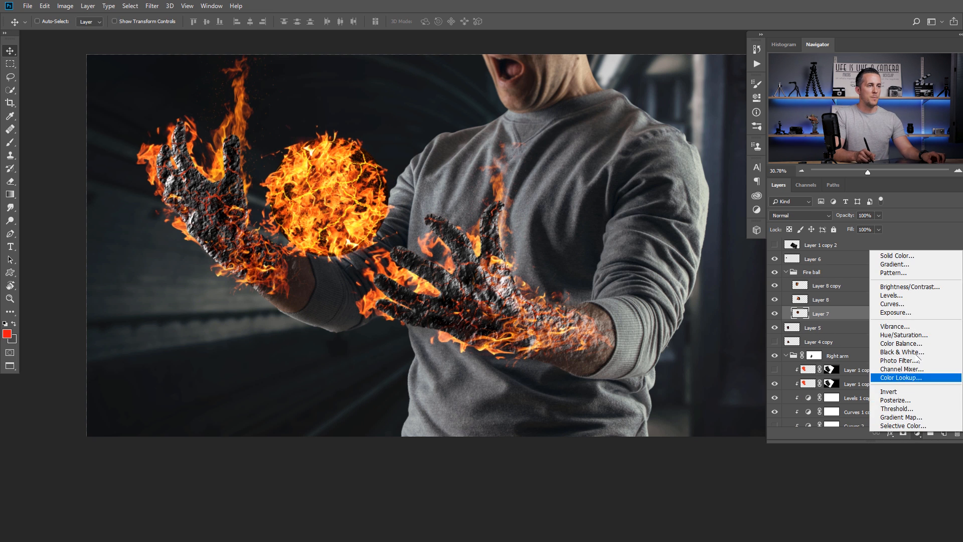
left_click(902, 307)
left_click(671, 277)
left_click_drag(653, 211, 658, 164)
left_click(728, 80)
- Warp Layer 8's flames to reshape the fireball's upper right
left_click(792, 296)
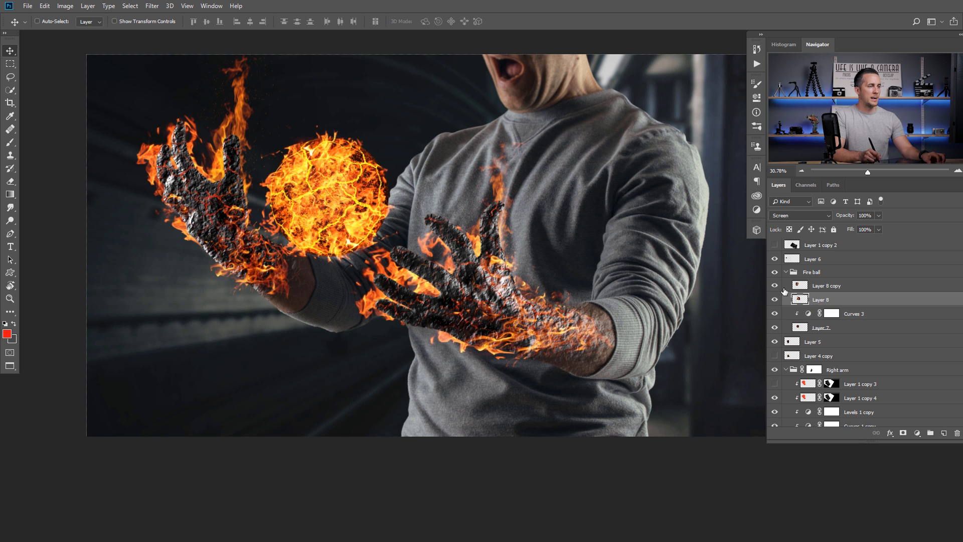
key("ctrl+t")
right_click(367, 183)
left_click(391, 237)
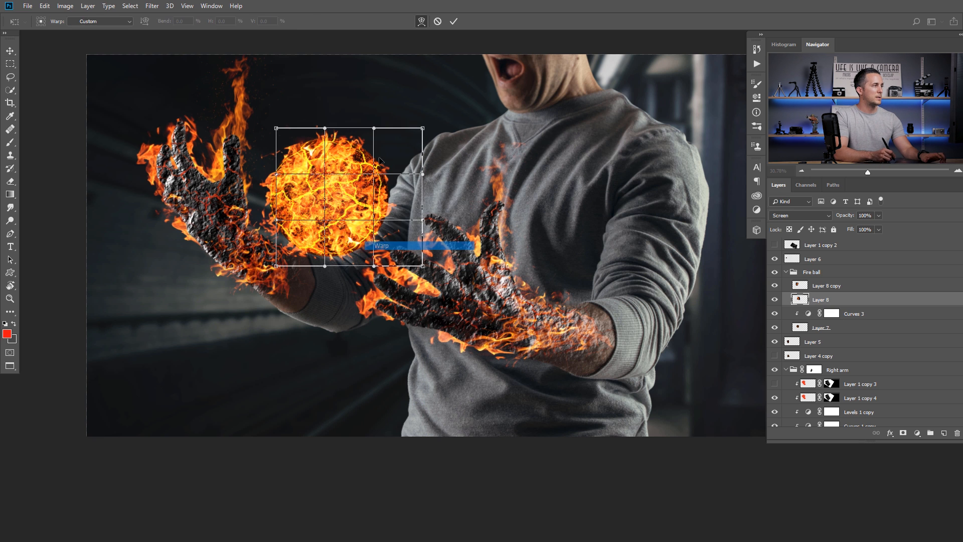
left_click_drag(364, 143, 374, 163)
left_click_drag(422, 129, 425, 150)
left_click_drag(366, 150, 398, 167)
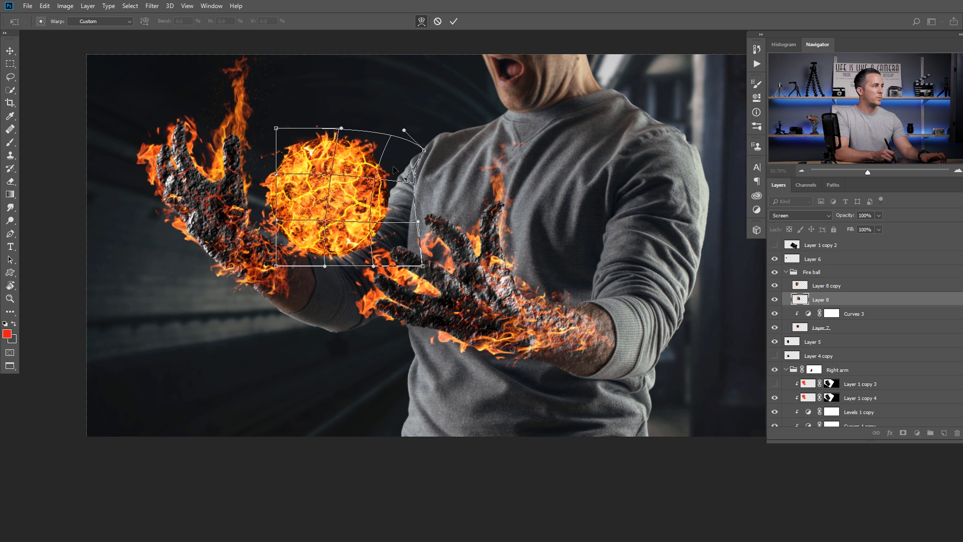
key("Return")
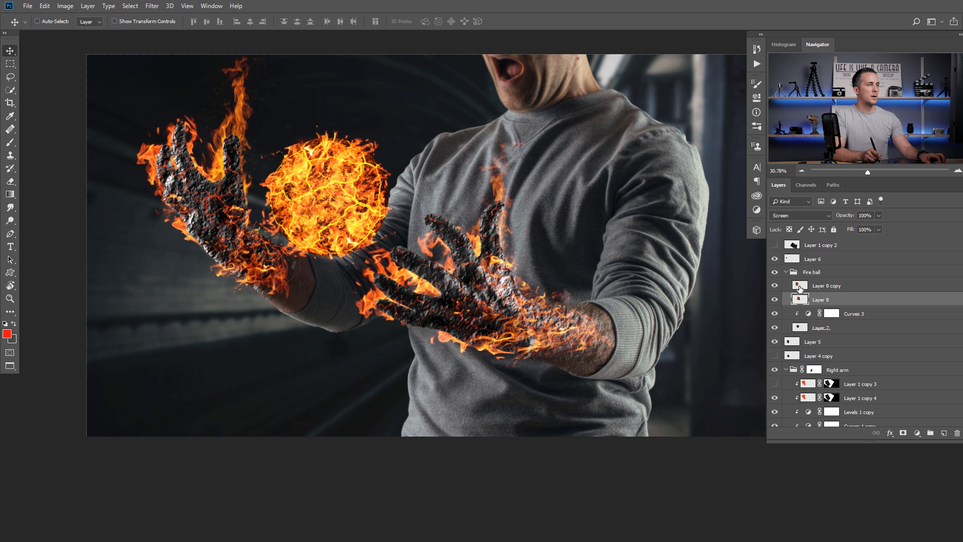
- Nudge the whole Fire ball group slightly down and right
left_click(793, 273)
scroll(423, 250, "down", 3)
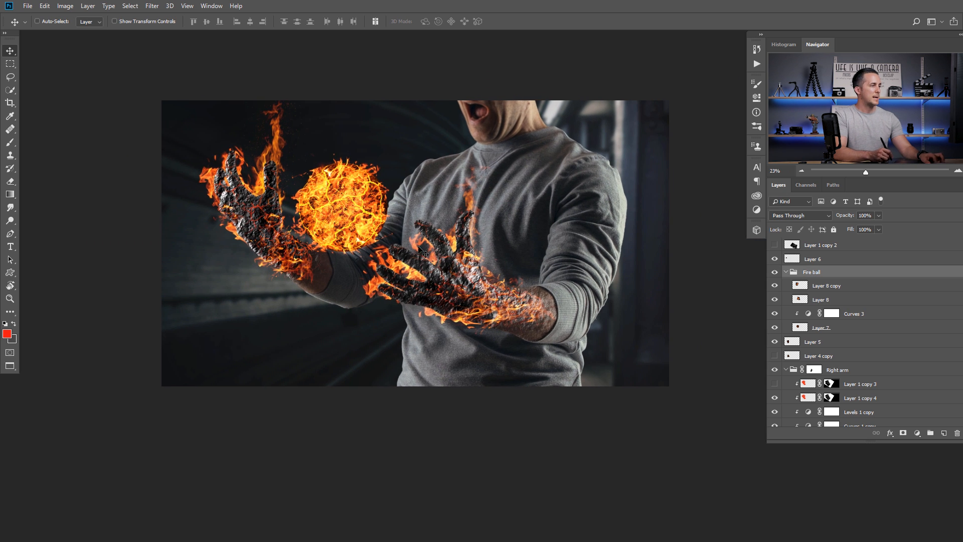
mouse_move(324, 219)
left_mouse_down()
mouse_move(336, 203)
mouse_move(326, 222)
left_mouse_up()
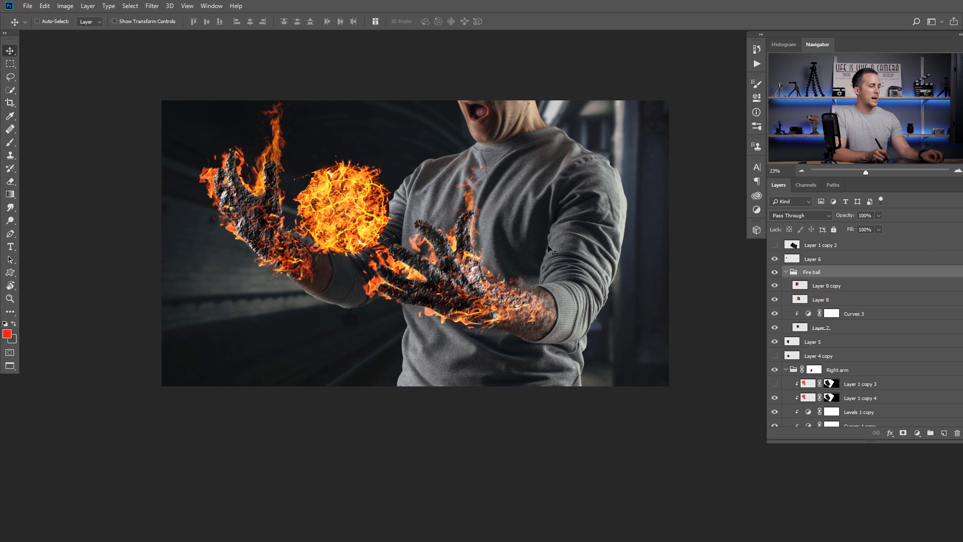
- Paste the flame photo as Layer 9, scaled to about 31%, rotated about 91°, in Screen mode
left_click(549, 249)
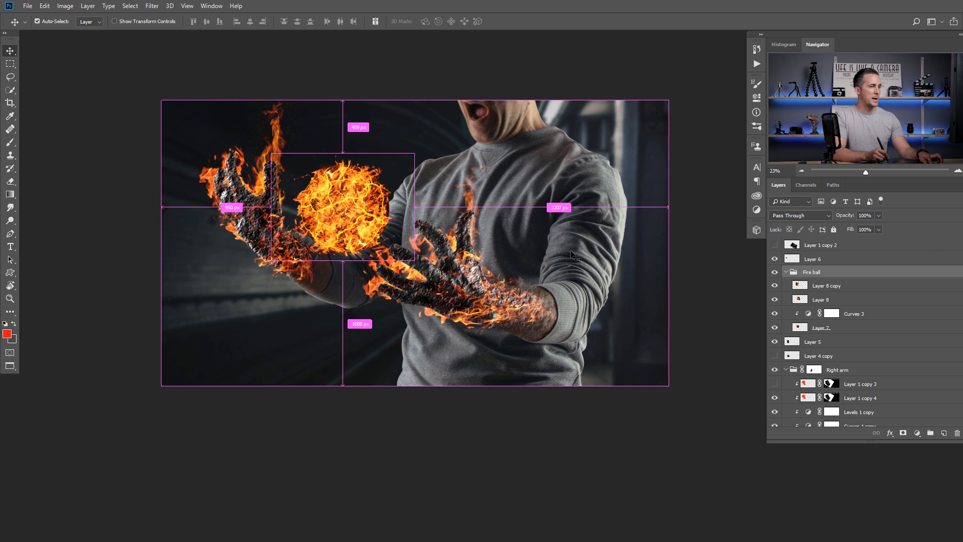
left_click(785, 271)
key("ctrl+v")
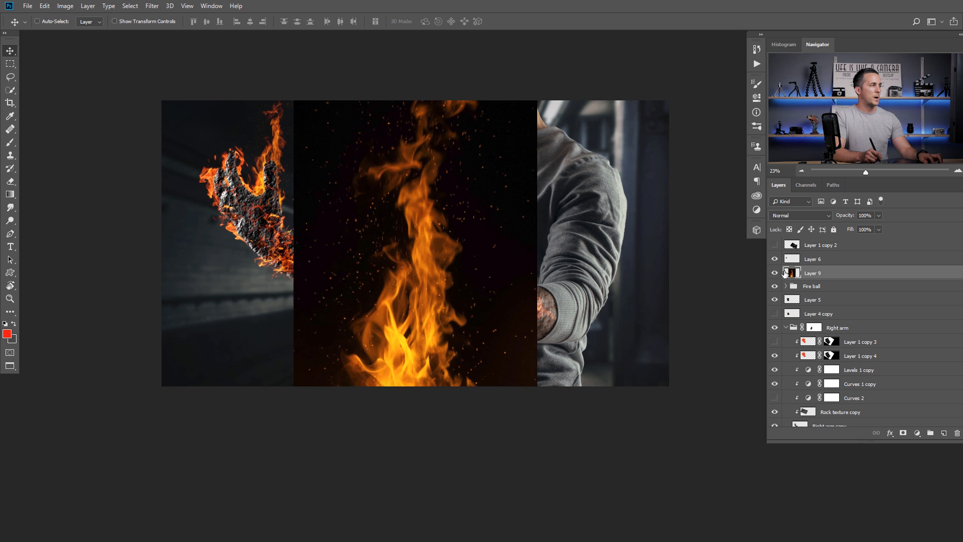
key("ctrl+t")
left_click_drag(537, 101, 435, 349)
left_click_drag(437, 298, 332, 232)
left_click_drag(423, 218, 367, 186)
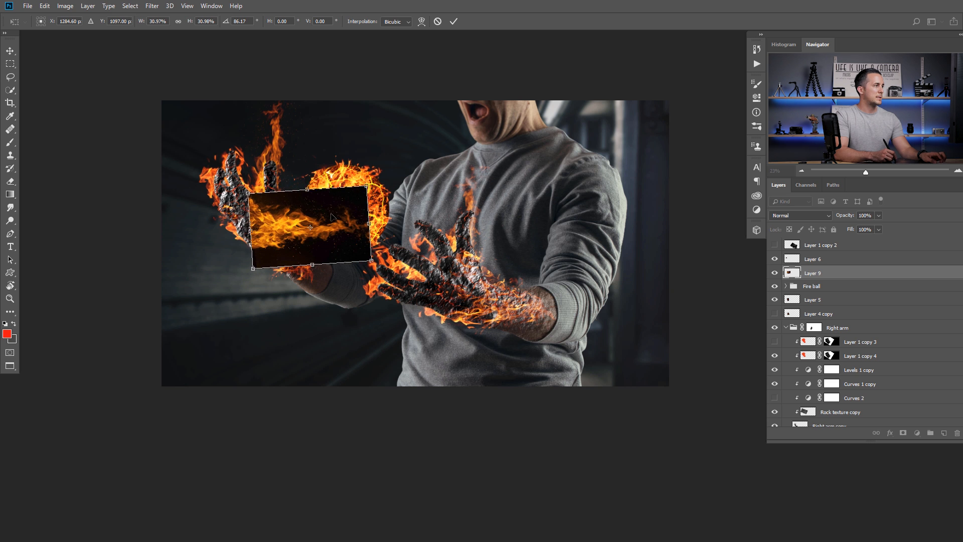
left_click_drag(330, 225, 321, 208)
left_click_drag(378, 200, 377, 209)
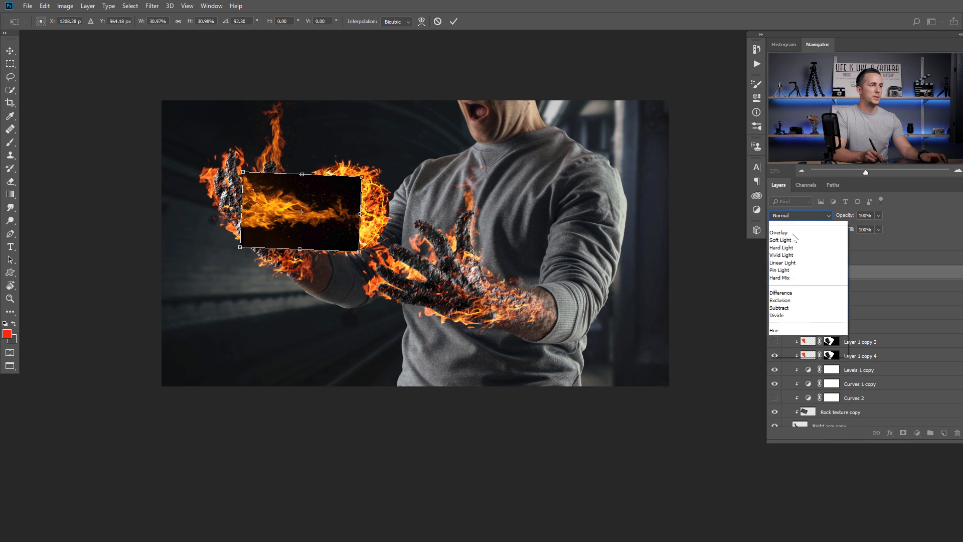
left_click(806, 215)
left_click(782, 300)
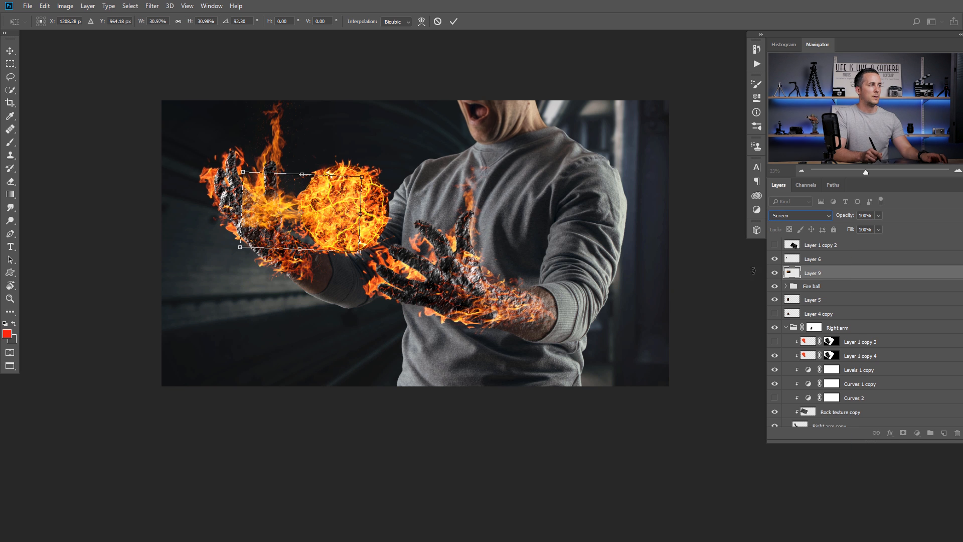
- Warp Layer 9's flames leftward to trail around the hand and fireball
right_click(426, 222)
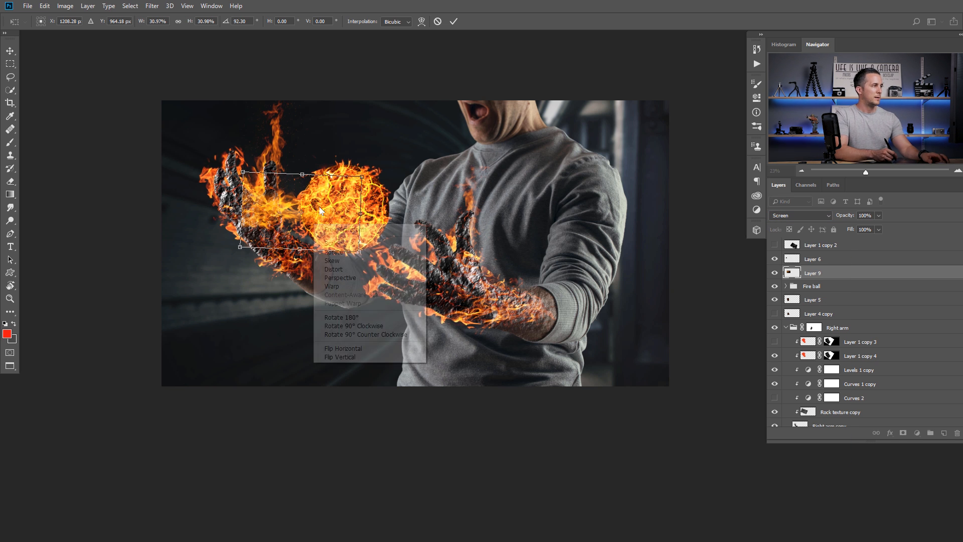
left_click(357, 288)
left_click_drag(352, 205, 253, 212)
left_click_drag(319, 202, 312, 207)
key("Return")
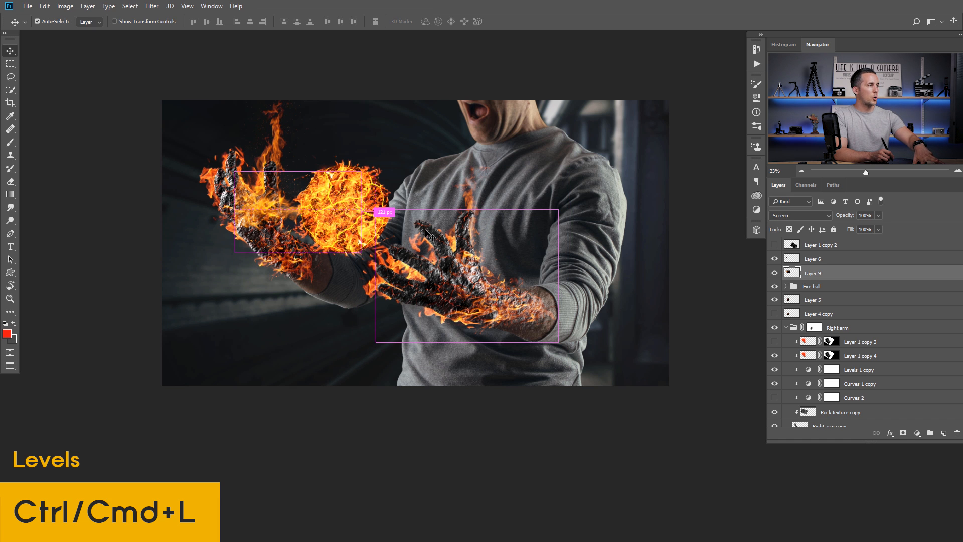
- Darken the fire layer's shadows with Levels by moving the black input slider right
key("ctrl+l")
mouse_move(548, 364)
left_mouse_down()
mouse_move(574, 365)
mouse_move(555, 365)
left_mouse_up()
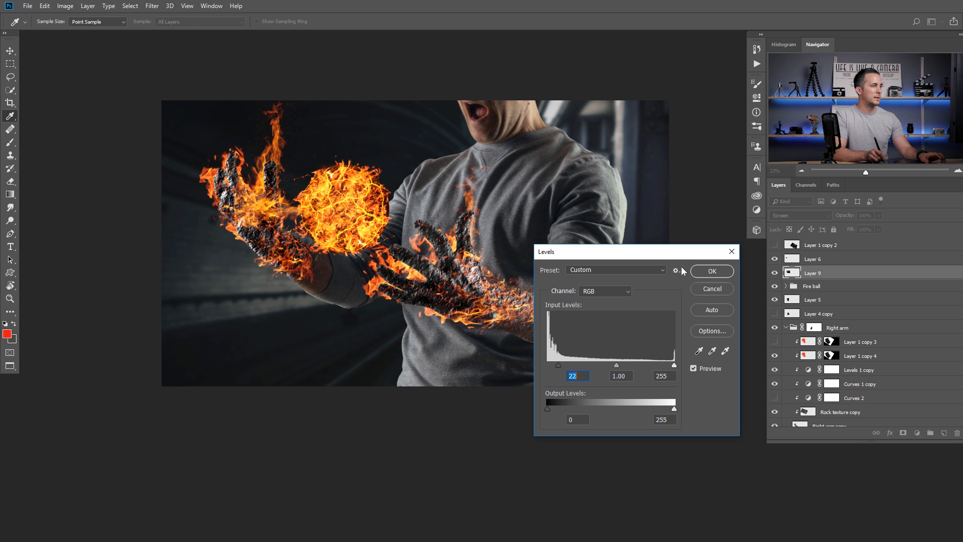
left_click(712, 271)
scroll(279, 218, "up", 1)
scroll(280, 218, "up", 2)
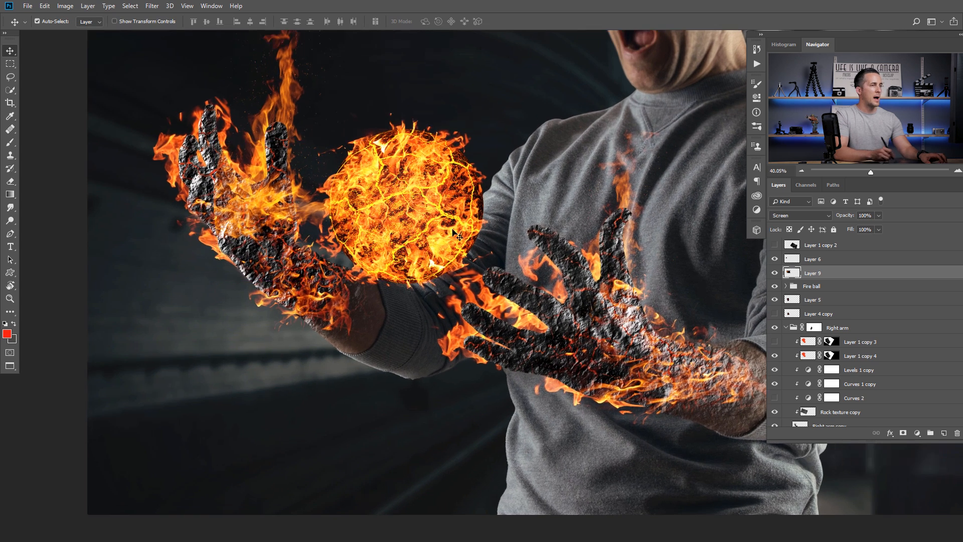
- Add a layer mask and paint the flames off the left hand's rock with a 30% brush
left_click(903, 434)
key("b")
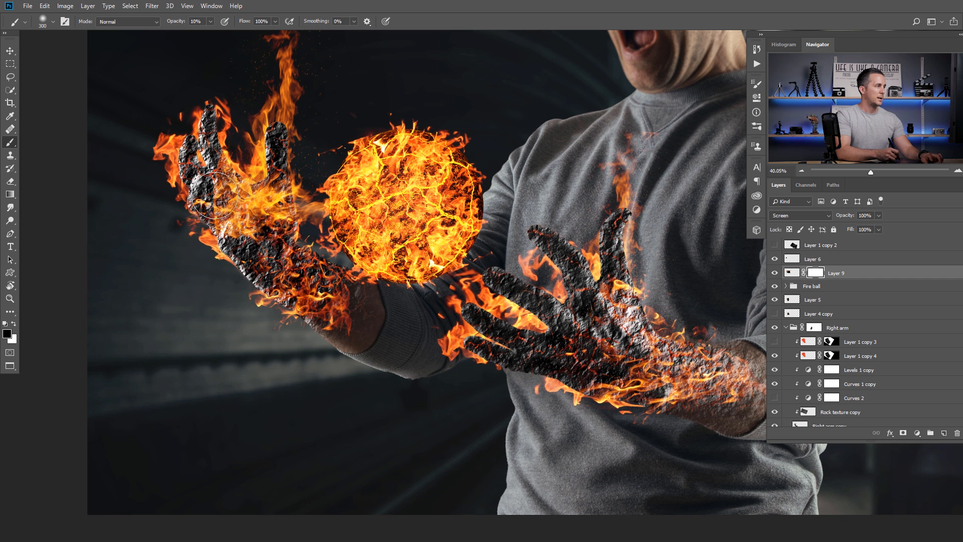
right_click(196, 213)
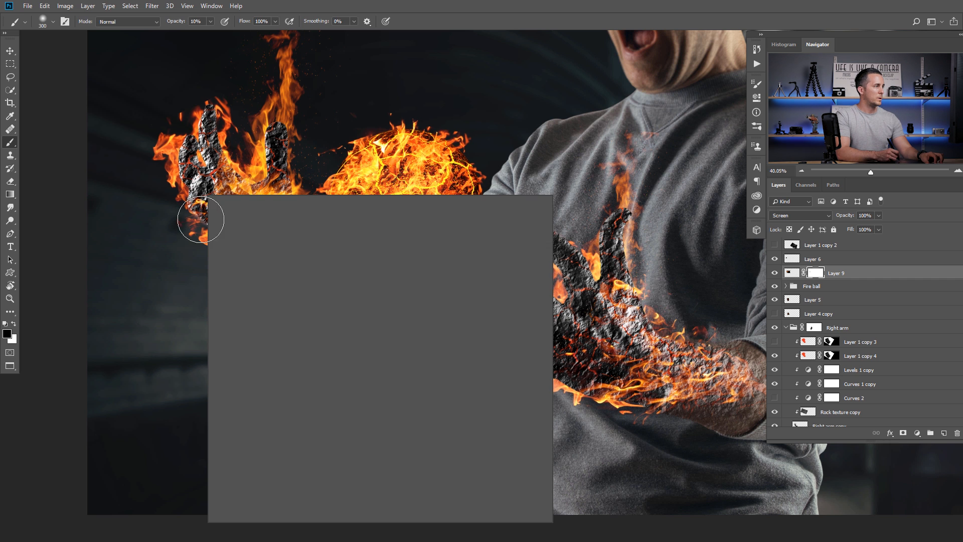
key("Escape")
key("3")
mouse_move(206, 167)
left_mouse_down()
mouse_move(272, 150)
mouse_move(232, 159)
mouse_move(193, 223)
mouse_move(205, 265)
mouse_move(221, 261)
mouse_move(239, 298)
mouse_move(225, 261)
mouse_move(213, 274)
mouse_move(233, 230)
left_mouse_up()
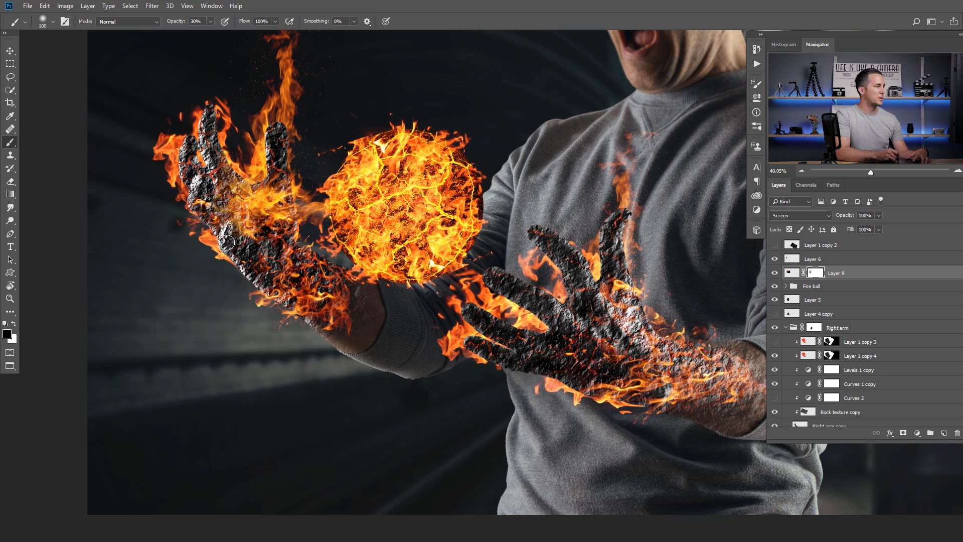
scroll(221, 242, "up", 3)
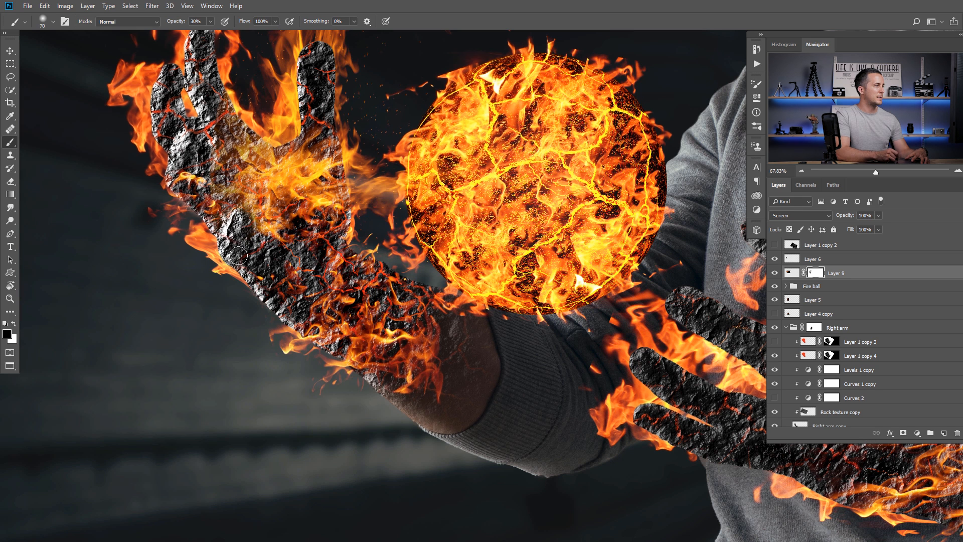
right_click(243, 218)
left_click(241, 224)
right_click(236, 222)
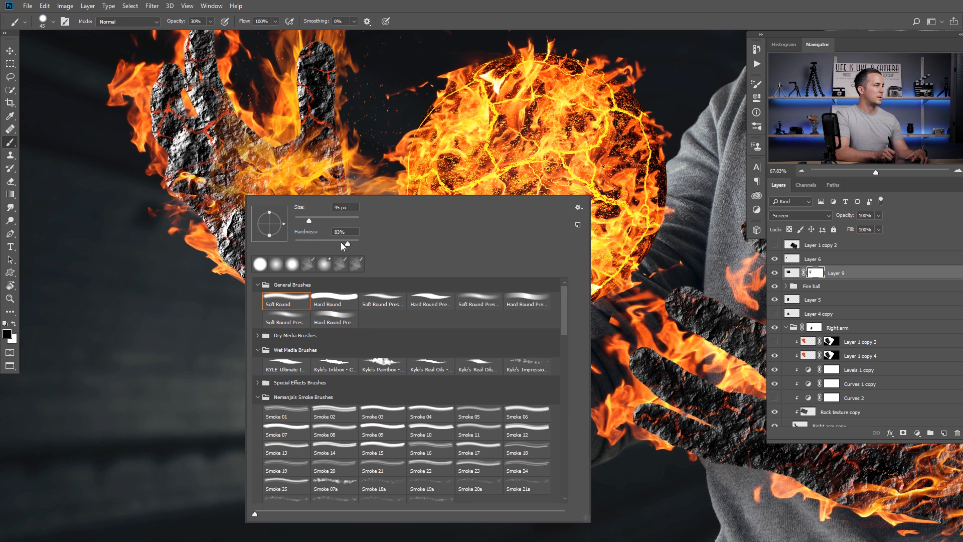
left_click(238, 234)
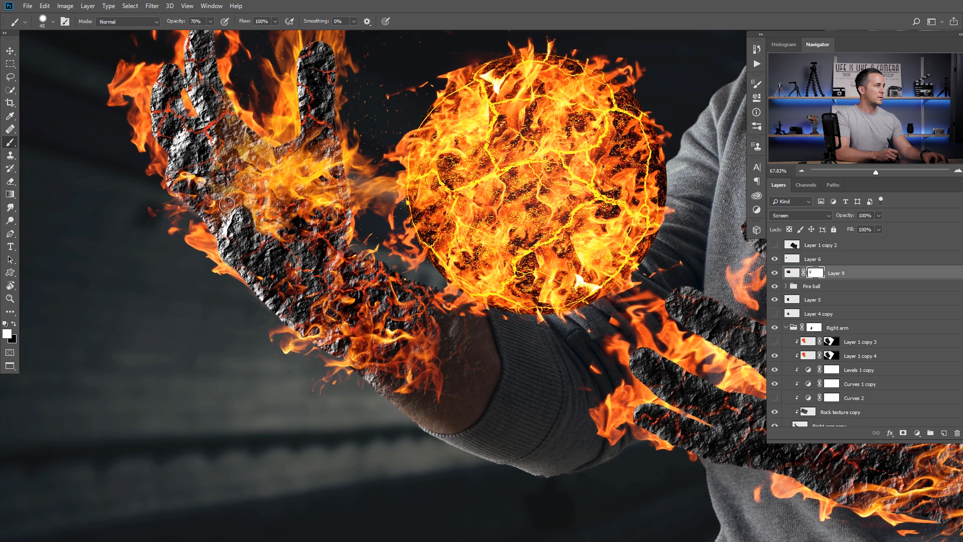
scroll(330, 201, "down", 6)
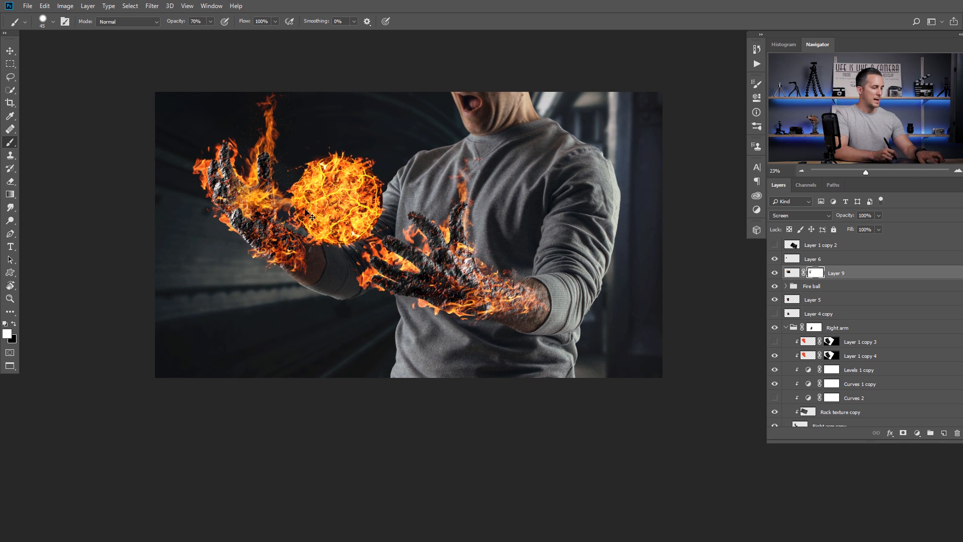
- Warp the flames so they bend around the left hand and fireball
left_click(791, 272)
key("ctrl+t")
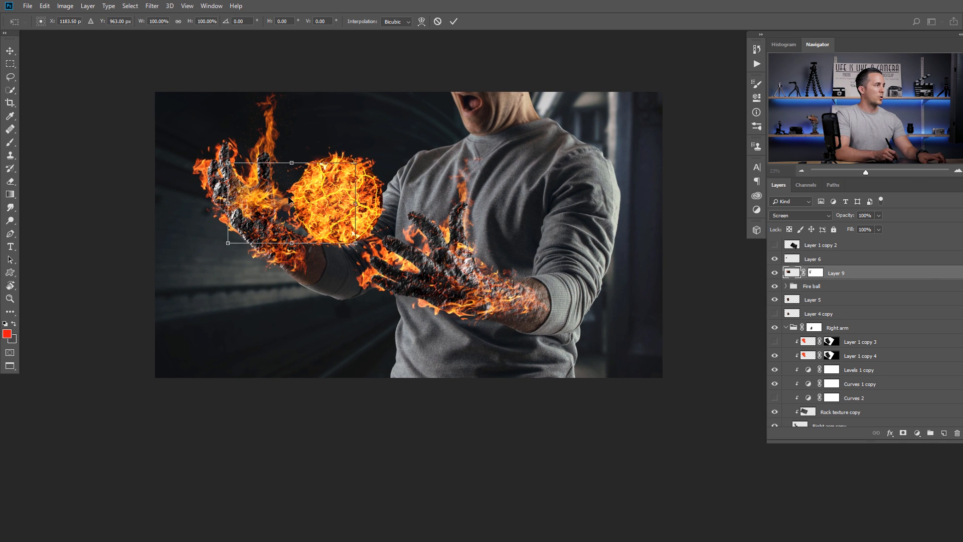
key("Escape")
key("b")
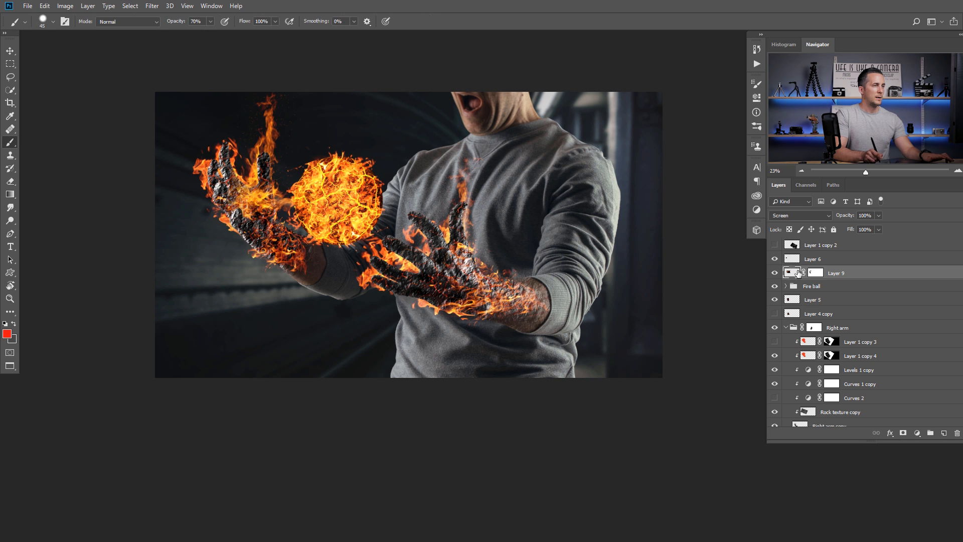
key("ctrl+t")
scroll(280, 210, "up", 3)
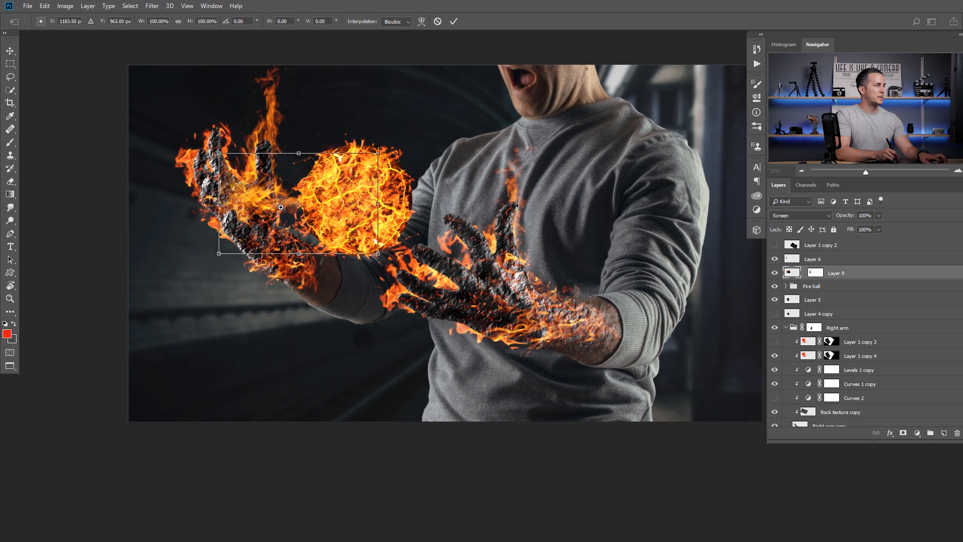
right_click(285, 210)
left_click(301, 272)
mouse_move(258, 200)
left_mouse_down()
mouse_move(281, 200)
mouse_move(231, 205)
mouse_move(245, 205)
left_mouse_up()
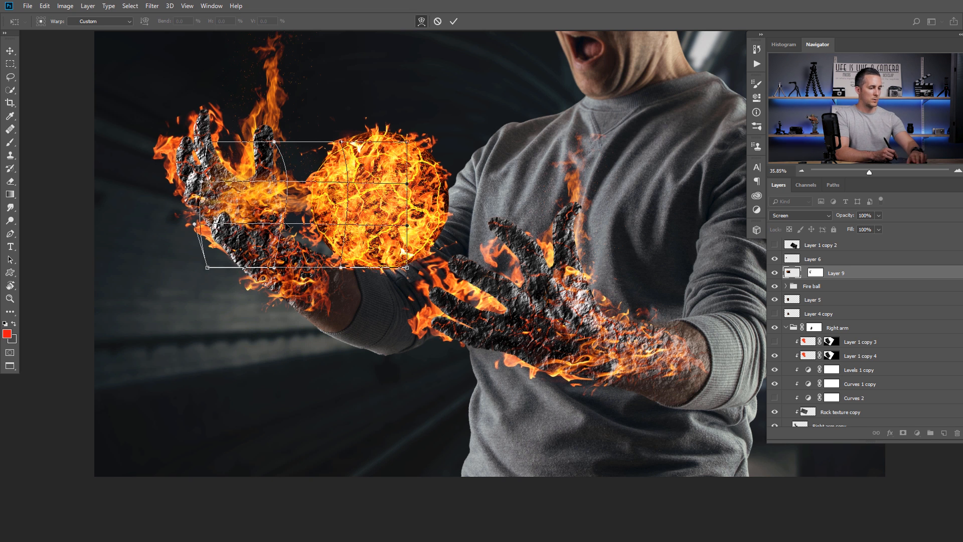
key("Return")
key("b")
scroll(393, 233, "down", 3)
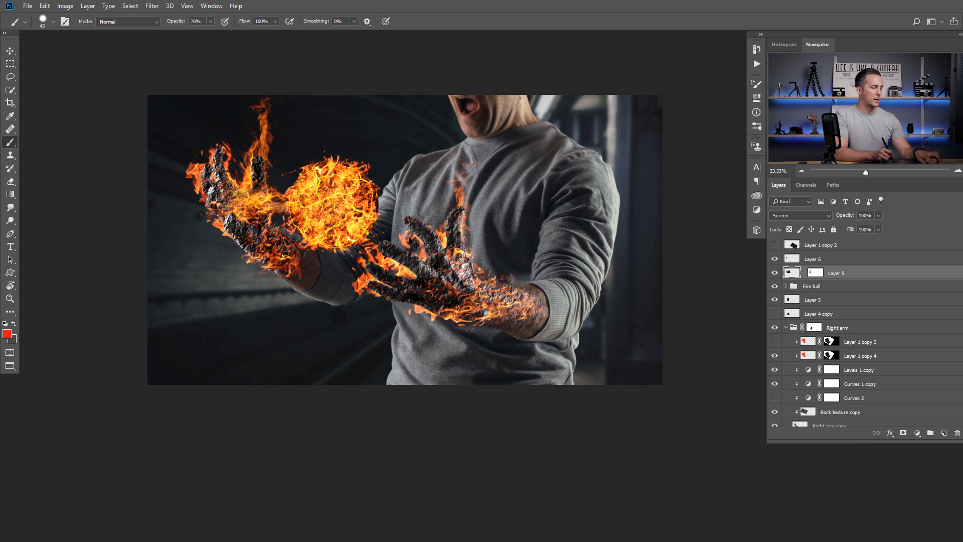
- Paste the flame image, shrink and rotate it diagonally, and blend it as Screen
key("ctrl+v")
key("ctrl+t")
left_click_drag(525, 95, 466, 191)
left_click_drag(507, 234, 422, 174)
left_click_drag(436, 256, 390, 195)
left_click(804, 218)
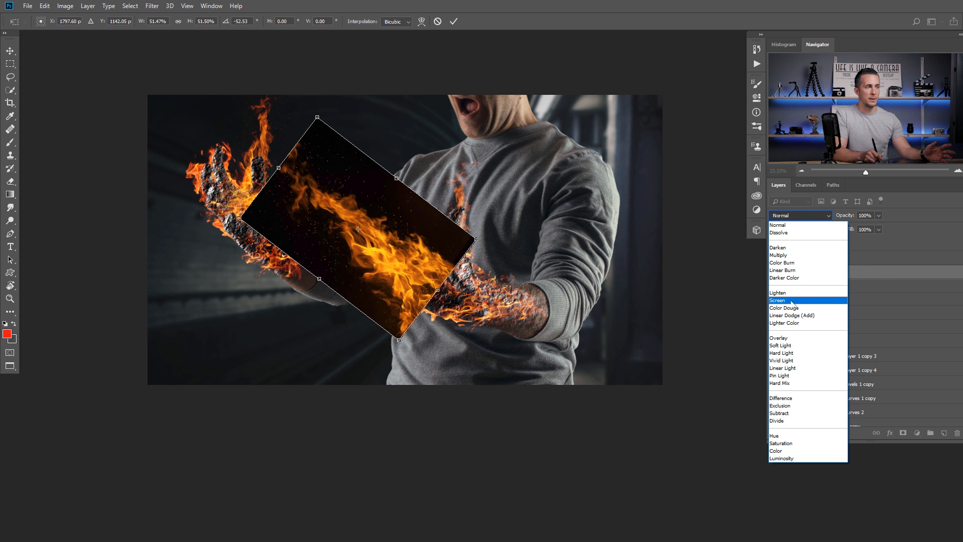
left_click(795, 293)
mouse_move(408, 267)
left_mouse_down()
mouse_move(396, 241)
mouse_move(411, 255)
left_mouse_up()
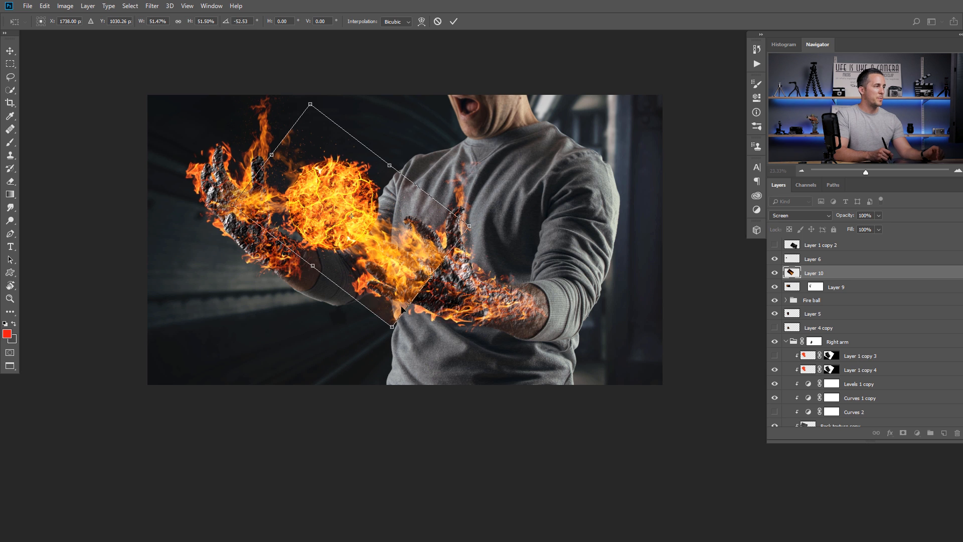
- Warp the flames to stream from the fireball toward the right hand
right_click(396, 261)
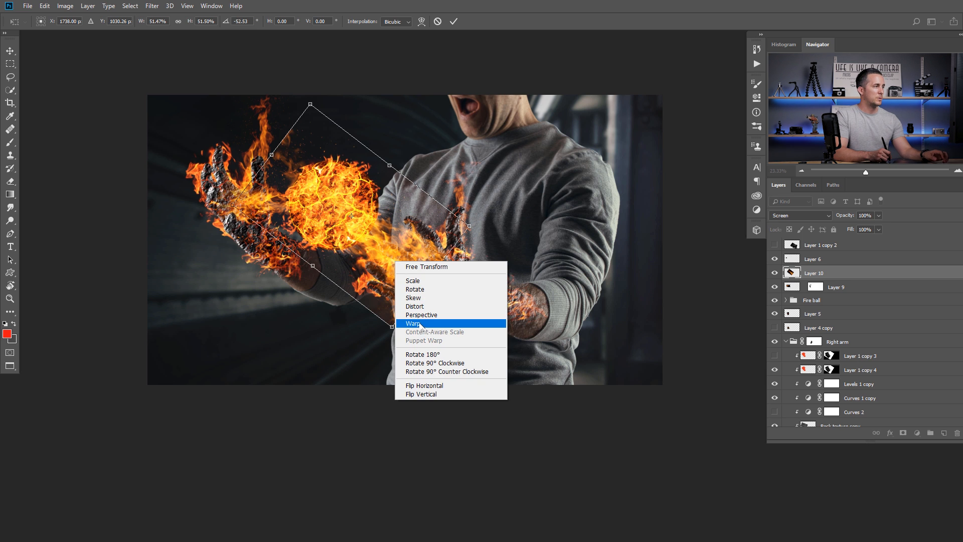
left_click(420, 325)
mouse_move(403, 304)
left_mouse_down()
mouse_move(411, 320)
mouse_move(409, 303)
left_mouse_up()
left_click_drag(470, 226, 469, 237)
left_click_drag(421, 262, 424, 267)
left_click_drag(362, 228, 351, 210)
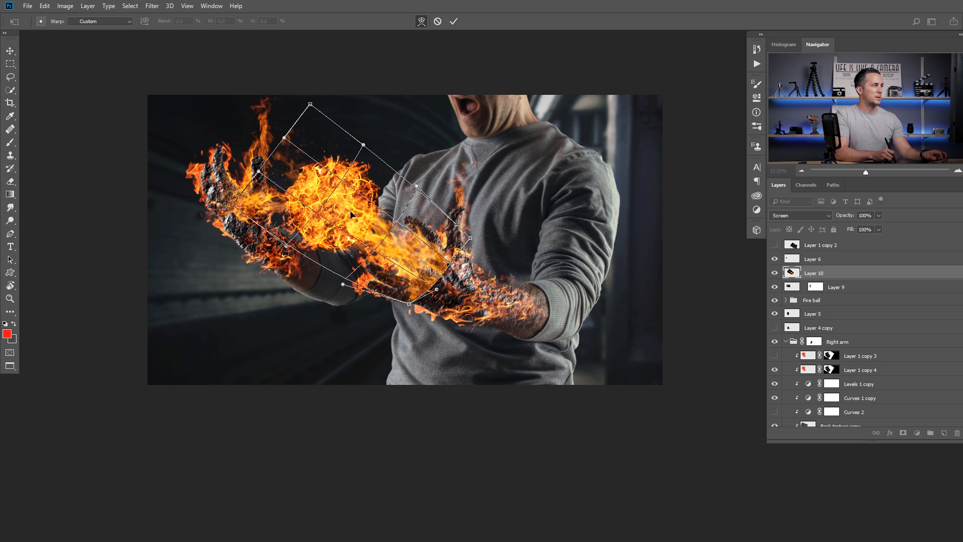
left_click_drag(297, 172, 354, 220)
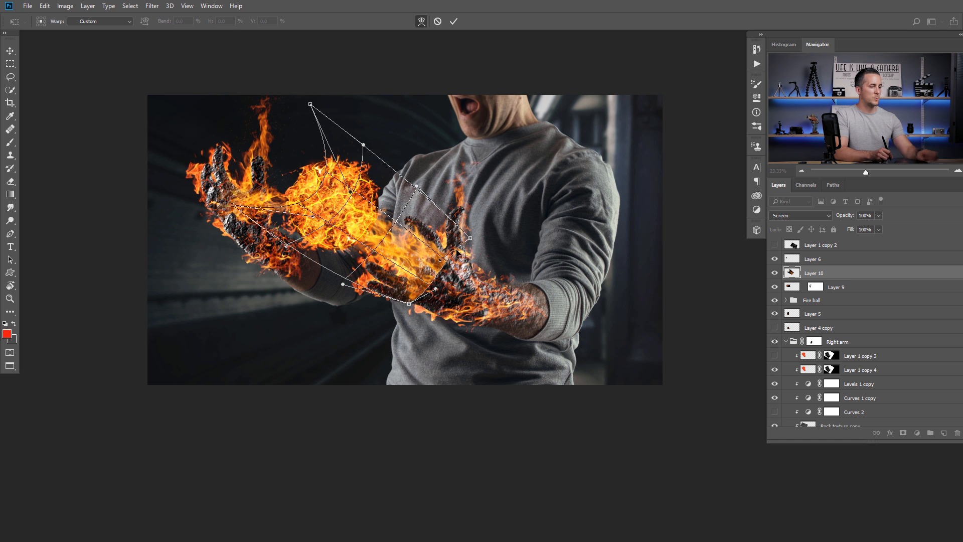
key("Return")
key("b")
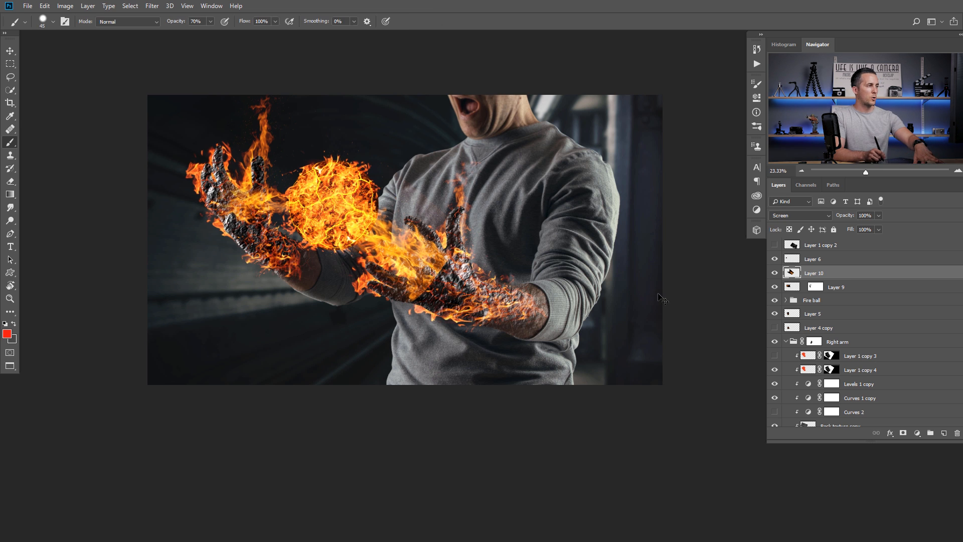
- Deepen the new flame layer's shadows with Levels
key("ctrl+l")
left_click_drag(548, 365, 565, 361)
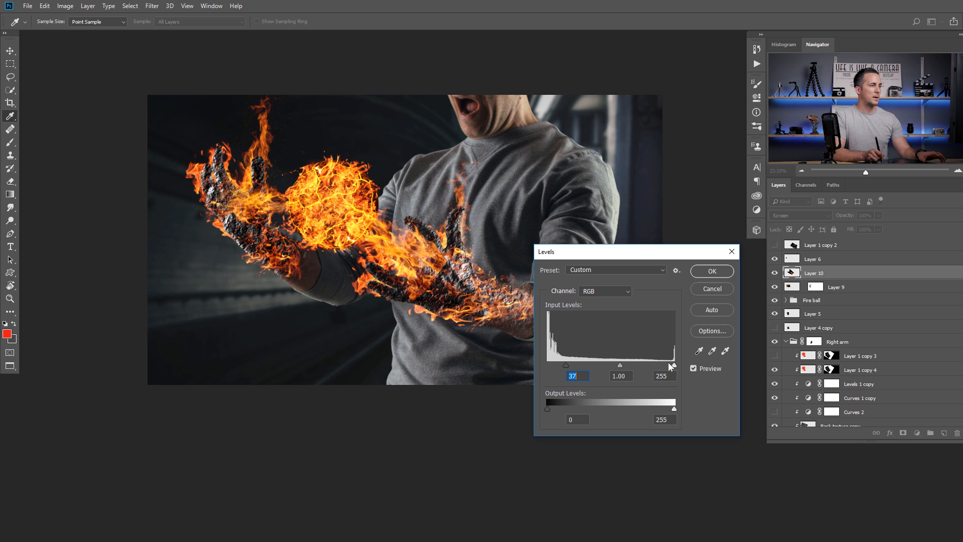
left_click(712, 271)
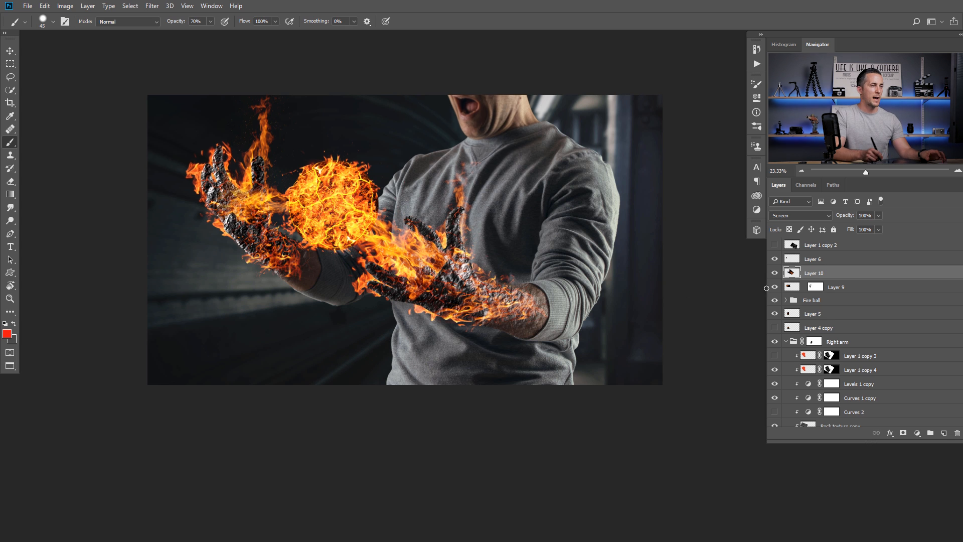
- Load the Left Arm rock texture mask as a selection and give Layer 10 an inverted mask
left_click(785, 342)
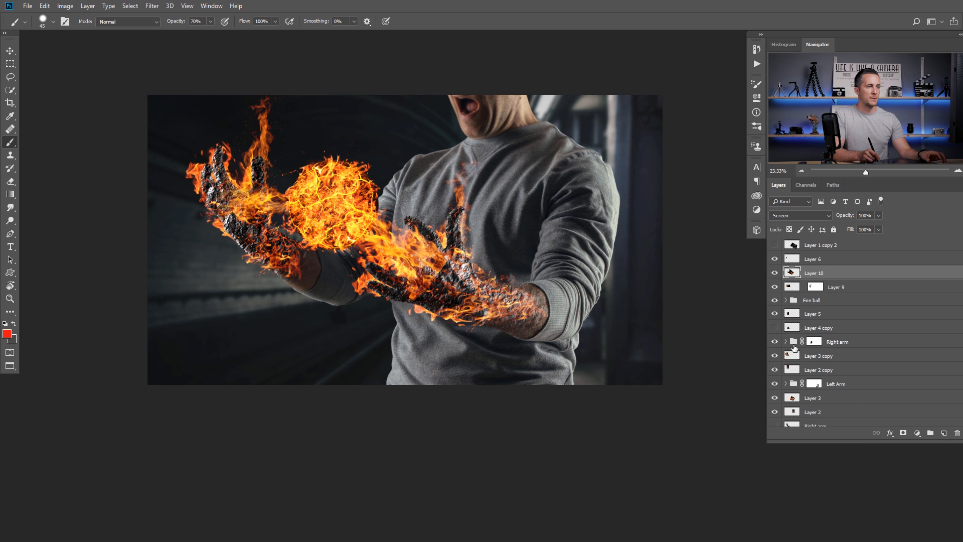
left_click(785, 385)
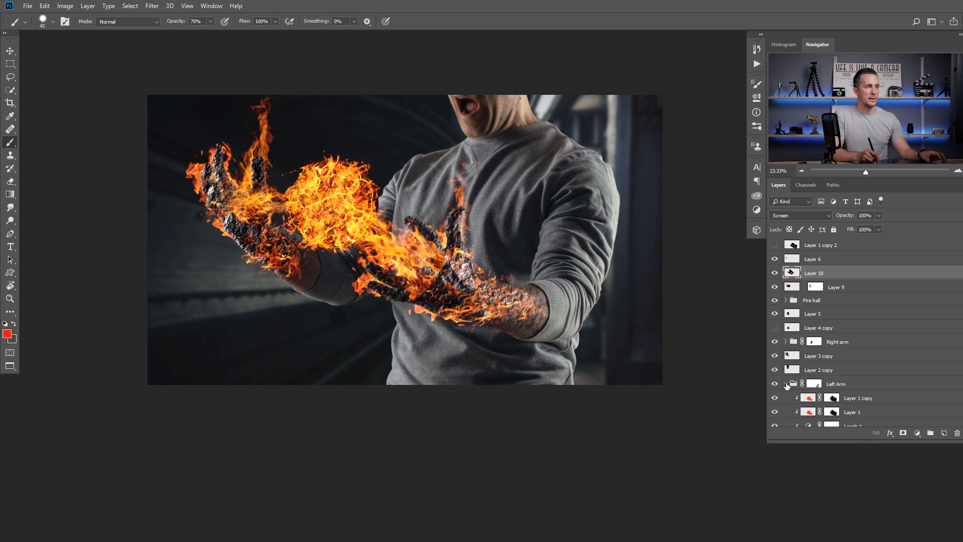
scroll(802, 370, "down", 3)
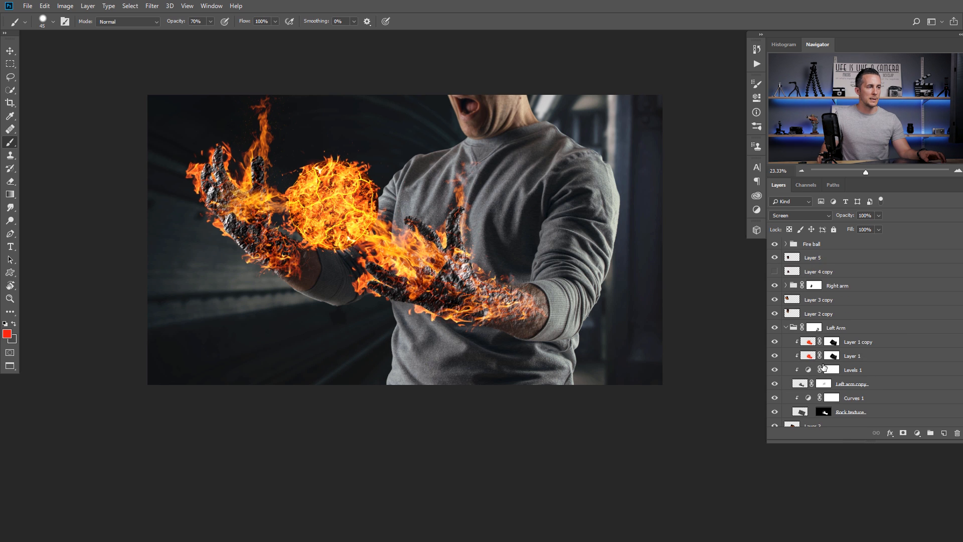
scroll(837, 386, "down", 1)
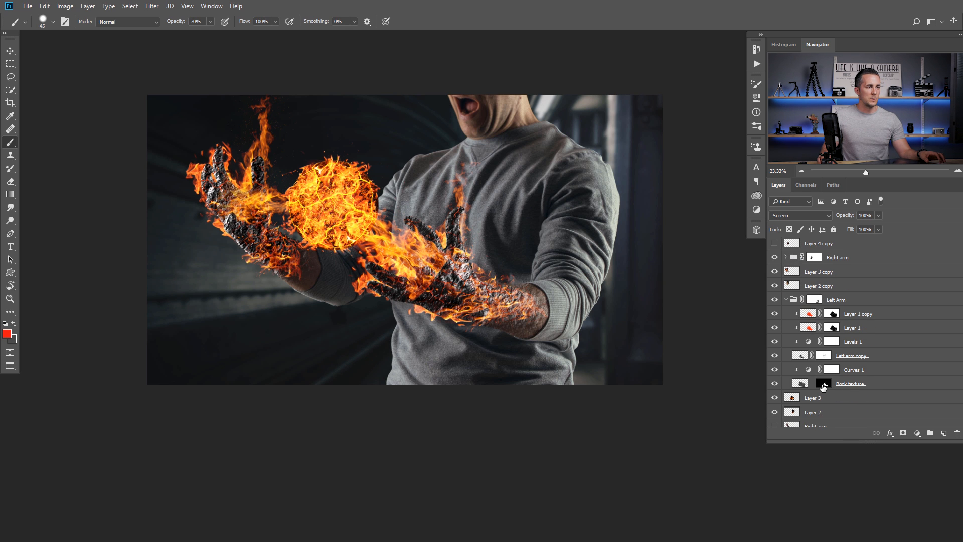
left_click(824, 385, "ctrl")
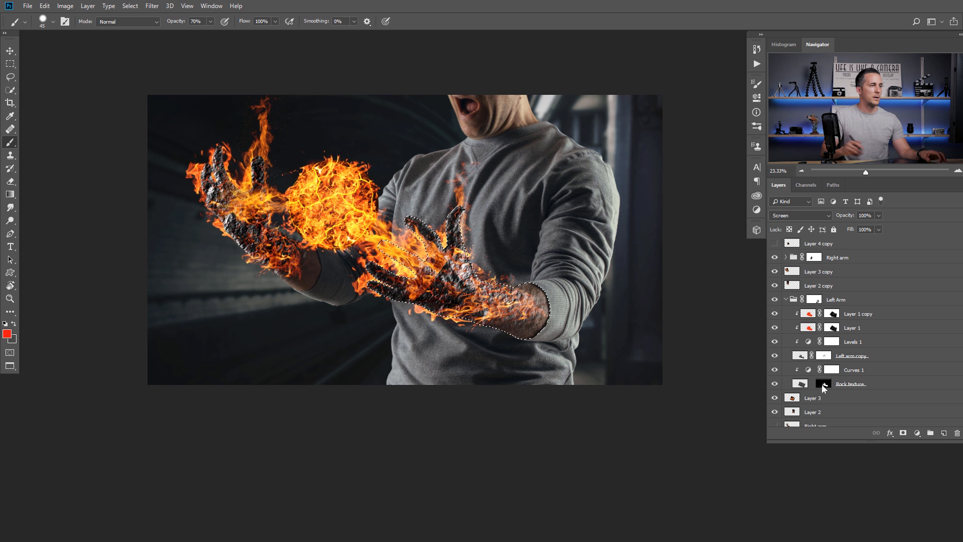
scroll(797, 321, "up", 3)
scroll(791, 294, "up", 1)
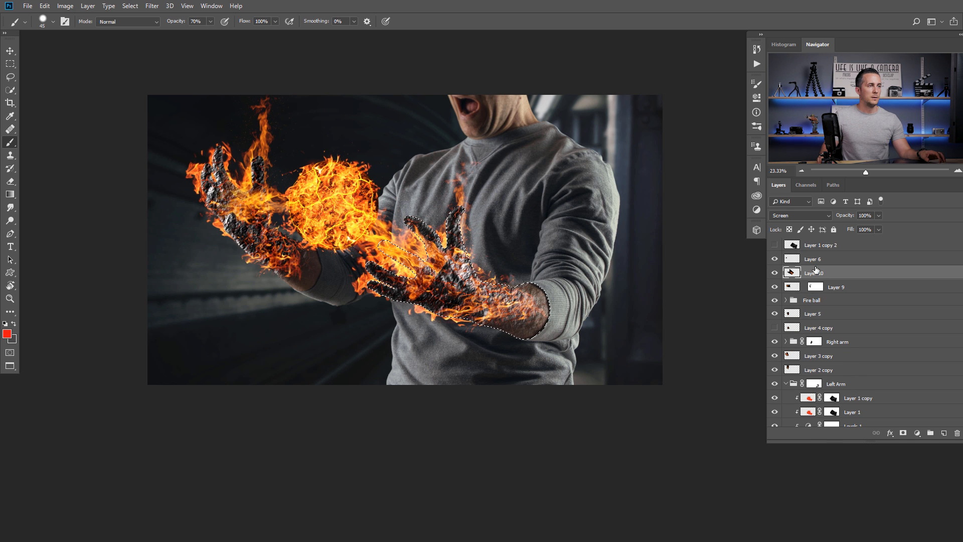
left_click(903, 432)
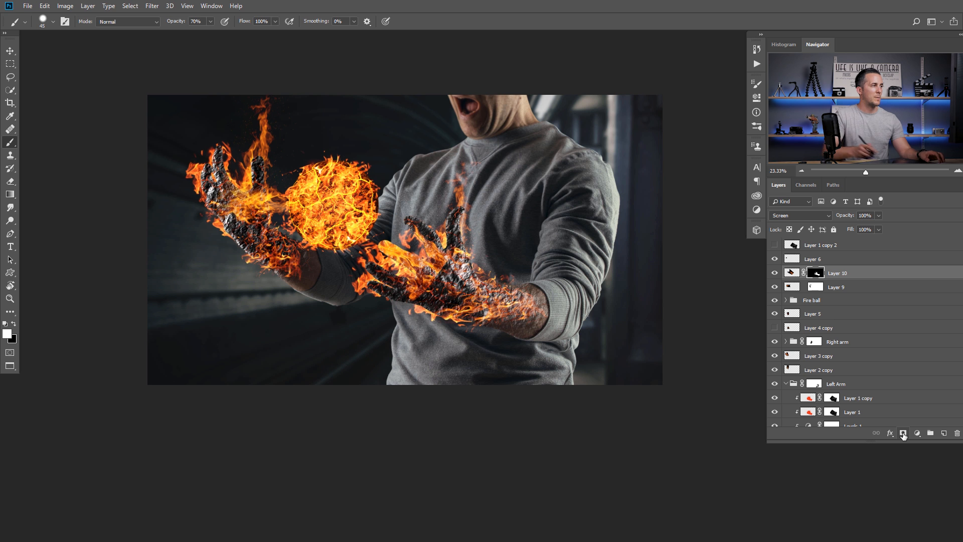
key("ctrl+i")
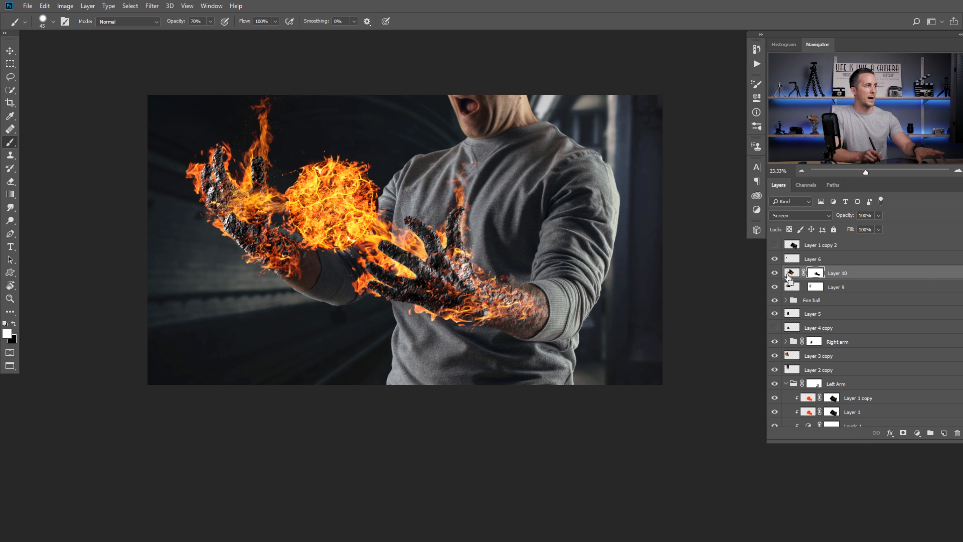
mouse_move(478, 264)
left_mouse_down()
mouse_move(462, 273)
mouse_move(493, 268)
mouse_move(460, 261)
mouse_move(420, 272)
mouse_move(440, 261)
left_mouse_up()
- Shrink Layer 10's flames to about 70% and stretch them down and right
left_click(792, 272)
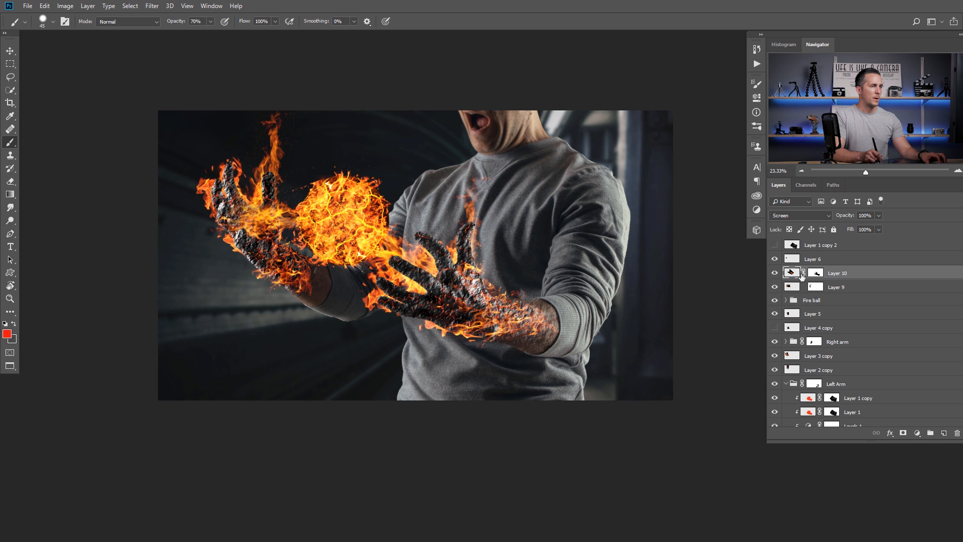
key("ctrl+t")
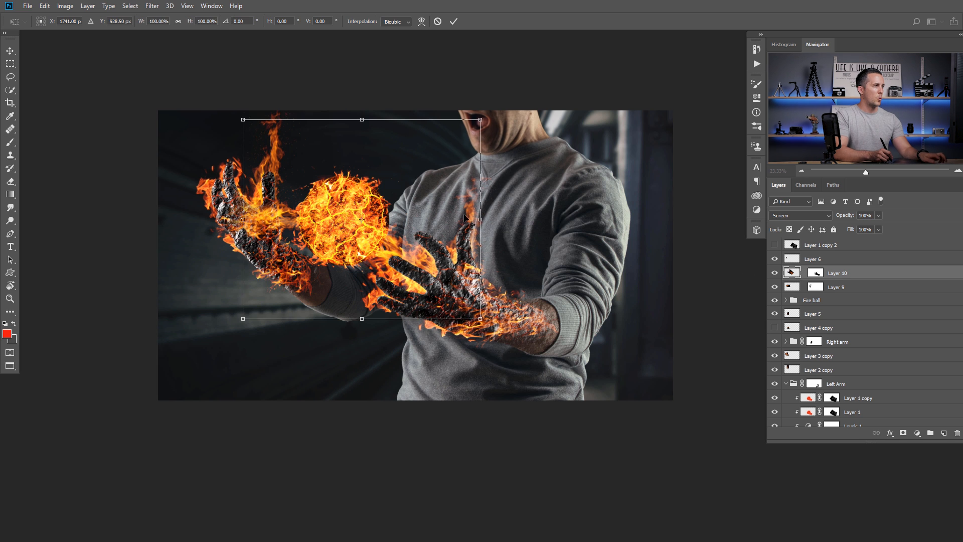
left_click_drag(479, 120, 446, 149)
left_click_drag(446, 289, 455, 311)
key("Return")
key("b")
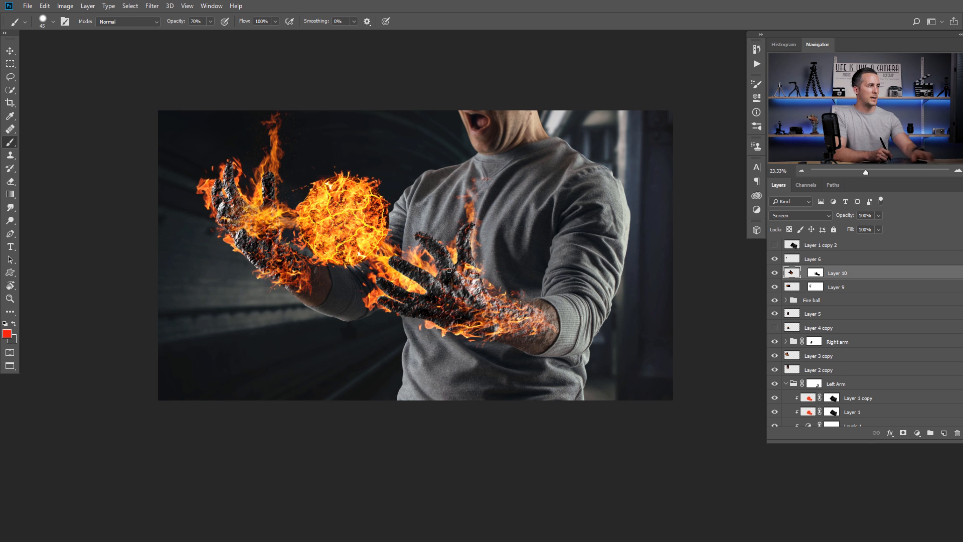
scroll(813, 319, "down", 5)
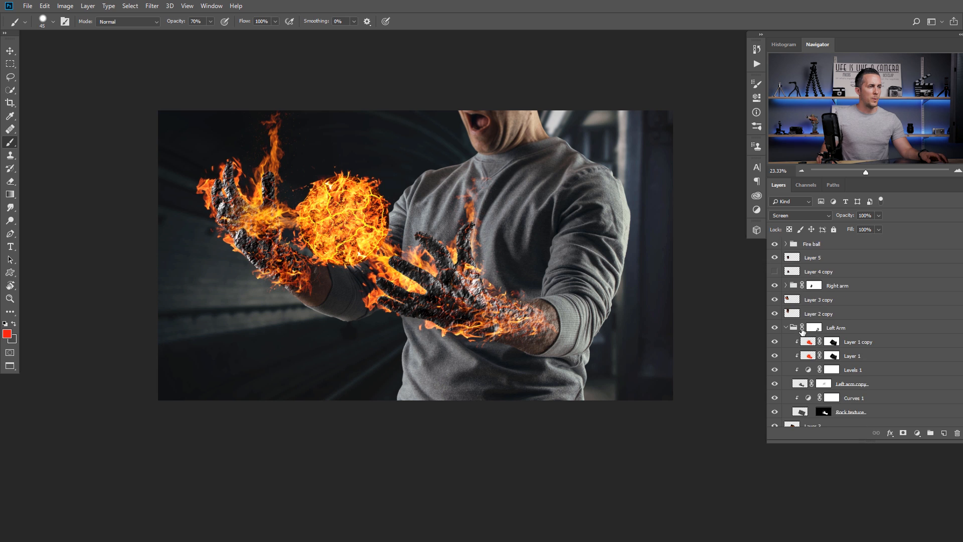
- Show Layer 3 and move its hand 25 px right and 38 px down
left_click(774, 363)
left_click(791, 363)
key("v")
left_click_drag(429, 275, 441, 294)
- Scale the hand to about 82% and warp it to bend toward the right
key("ctrl+t")
left_click_drag(519, 220, 506, 229)
mouse_move(471, 274)
left_mouse_down()
mouse_move(462, 277)
mouse_move(484, 267)
left_mouse_up()
right_click(450, 284)
left_click(466, 347)
left_click_drag(416, 317, 423, 293)
key("Return")
scroll(485, 290, "down", 4)
left_click_drag(492, 311, 457, 295)
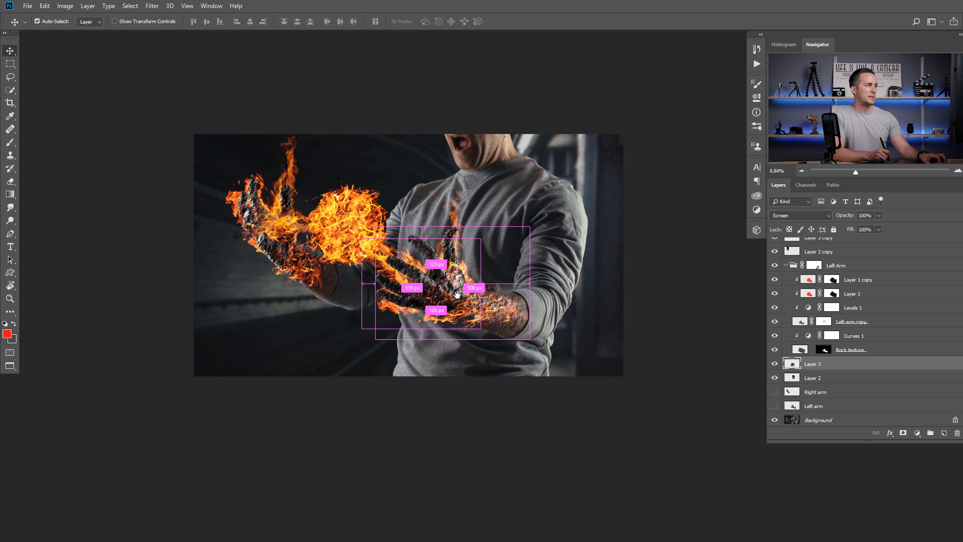
scroll(457, 294, "up", 3)
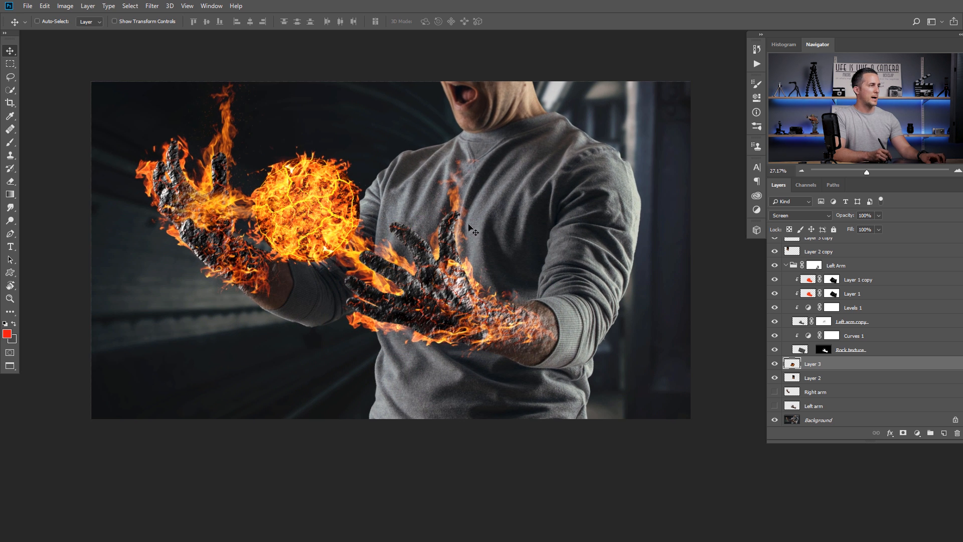
- Brighten Layer 2 with Levels, lowering the white input to 196 and barely lifting black
left_click(794, 379)
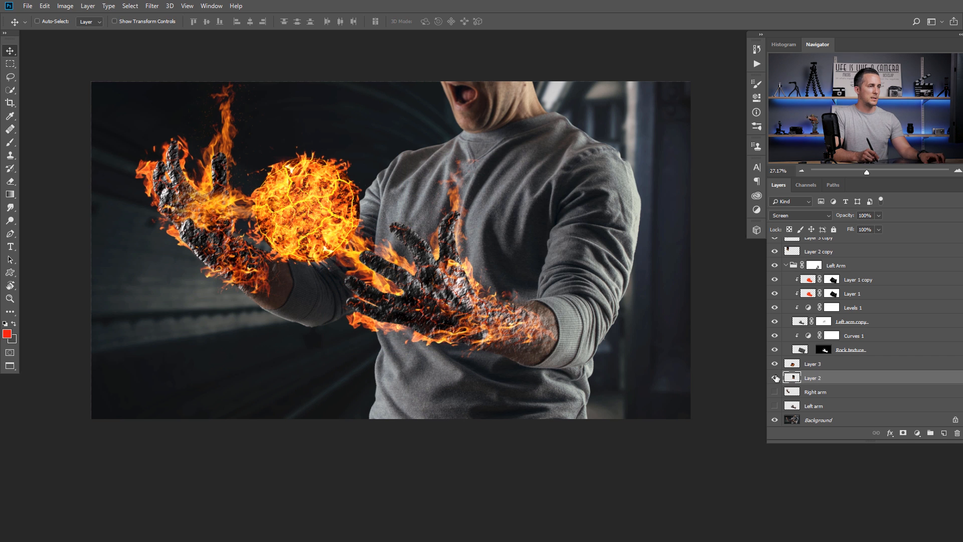
key("ctrl+l")
left_click_drag(547, 364, 555, 362)
left_click_drag(674, 365, 645, 365)
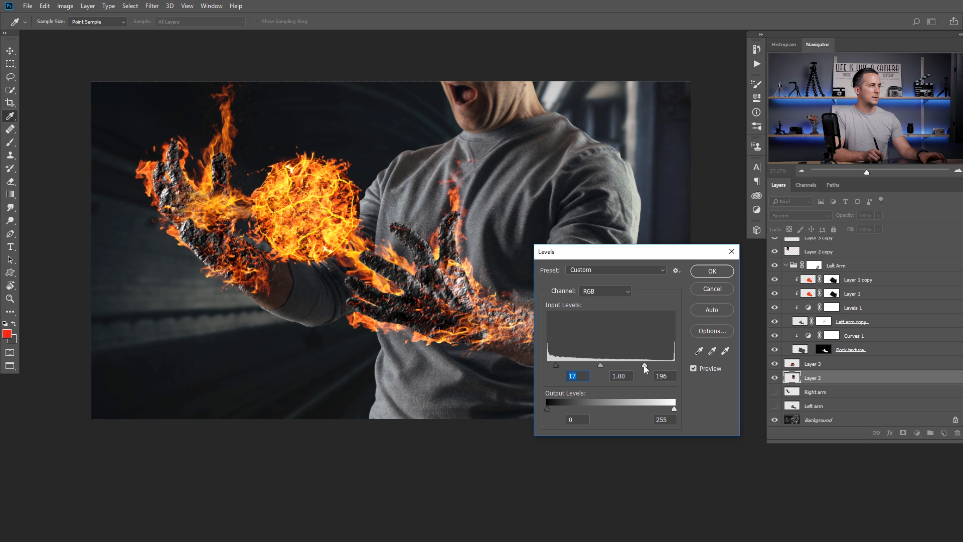
left_click_drag(552, 363, 548, 363)
left_click(694, 273)
scroll(467, 285, "down", 2)
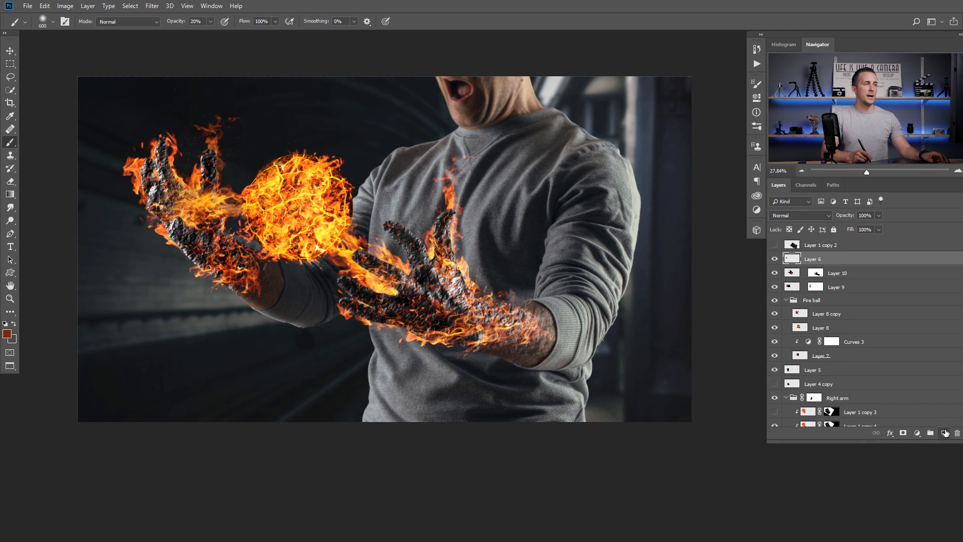
- Create a new Layer 11 set to Color Dodge blending
left_click(944, 432)
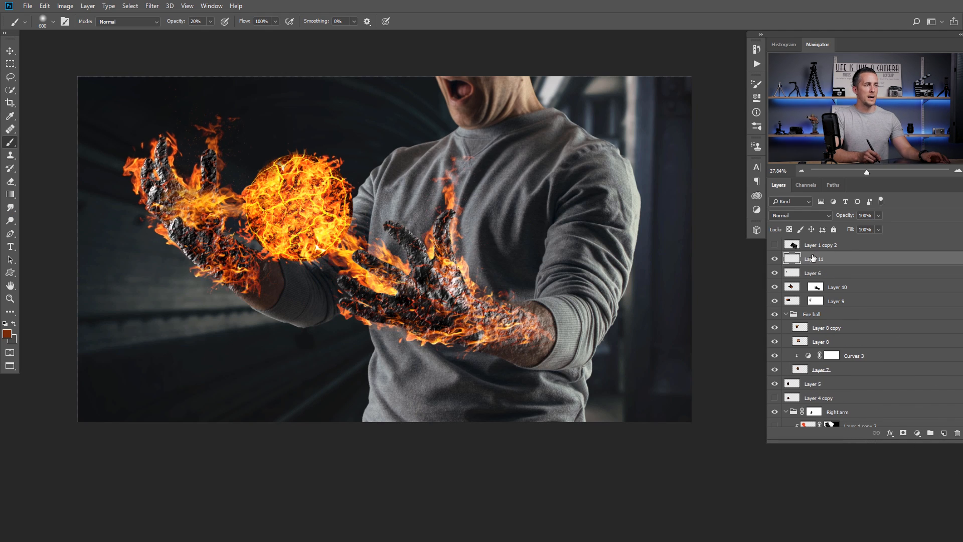
left_click(804, 218)
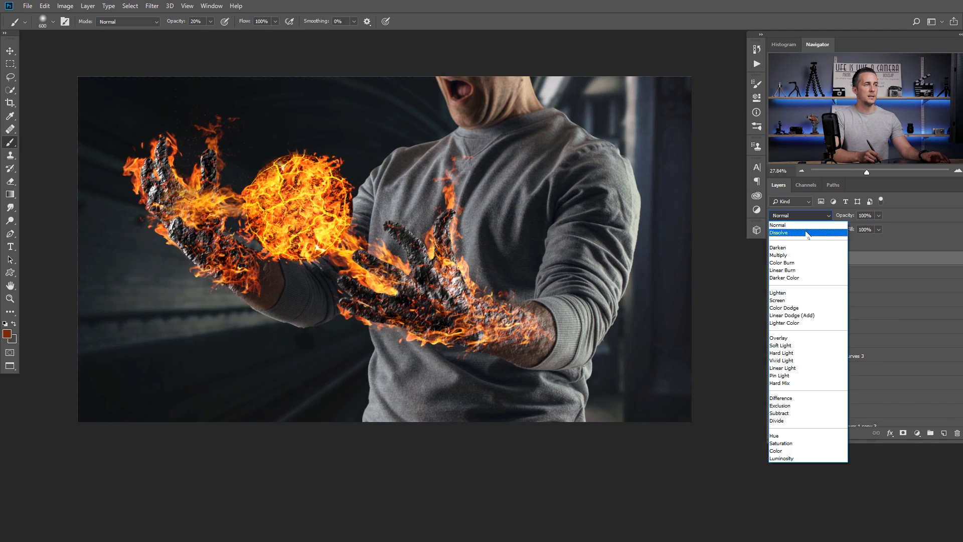
left_click(793, 308)
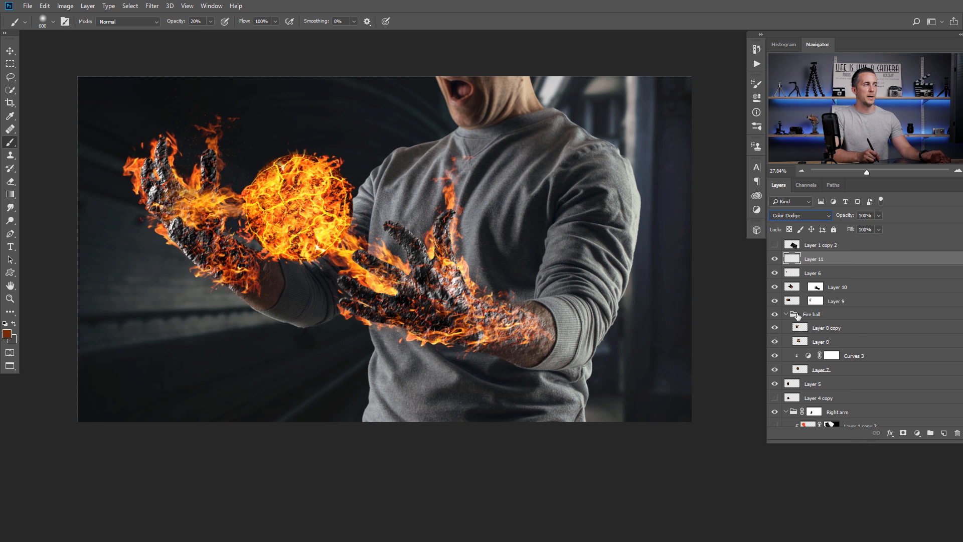
right_click(376, 253)
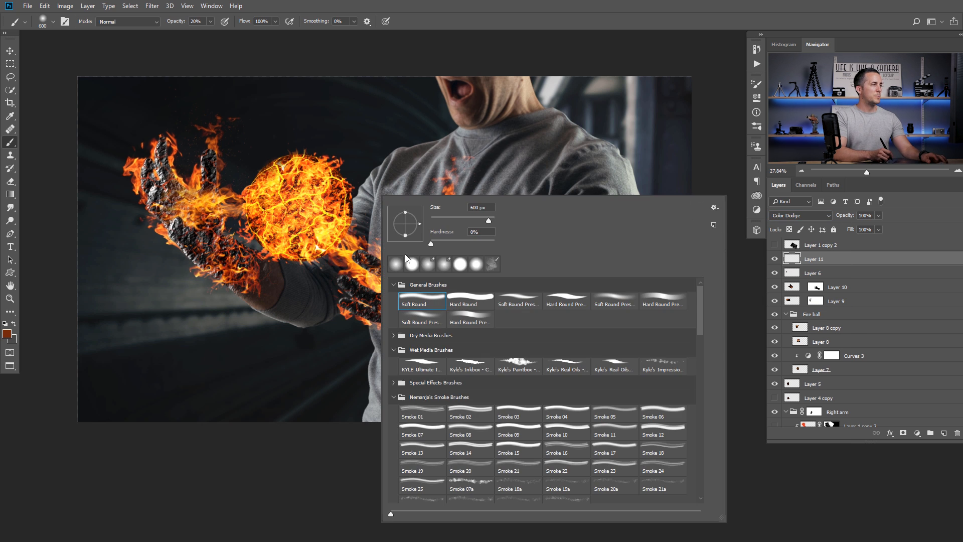
left_click(455, 29)
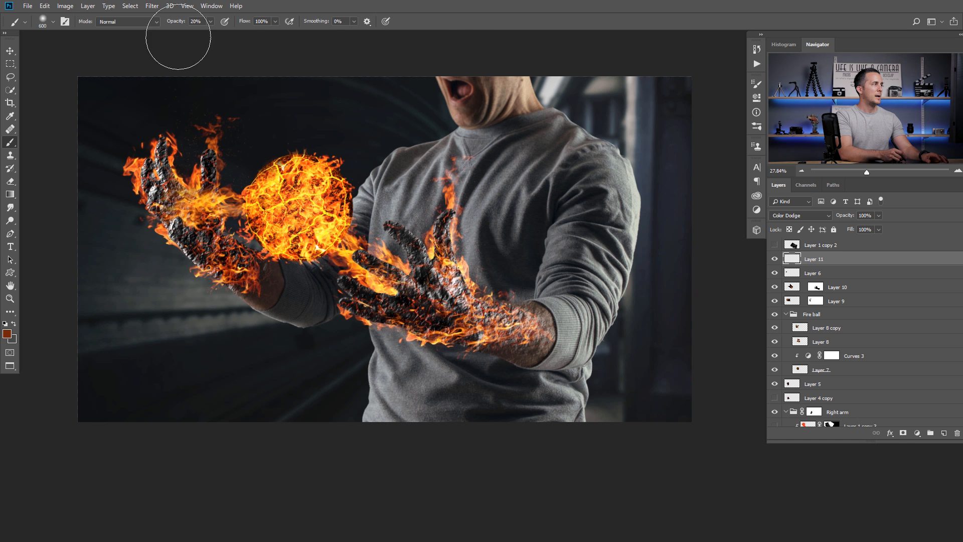
- Paint a red glow along the sleeve and hands
left_click(7, 334)
left_click_drag(284, 228, 307, 209)
left_click(319, 206)
left_click(404, 202)
mouse_move(410, 279)
left_mouse_down()
mouse_move(429, 254)
mouse_move(429, 231)
mouse_move(413, 251)
mouse_move(495, 282)
mouse_move(460, 271)
mouse_move(432, 325)
mouse_move(401, 339)
mouse_move(478, 356)
mouse_move(407, 341)
mouse_move(397, 318)
mouse_move(405, 255)
mouse_move(390, 245)
mouse_move(494, 292)
mouse_move(422, 266)
mouse_move(313, 295)
left_mouse_up()
mouse_move(156, 200)
left_mouse_down()
mouse_move(279, 296)
mouse_move(269, 286)
mouse_move(321, 277)
mouse_move(363, 248)
left_mouse_up()
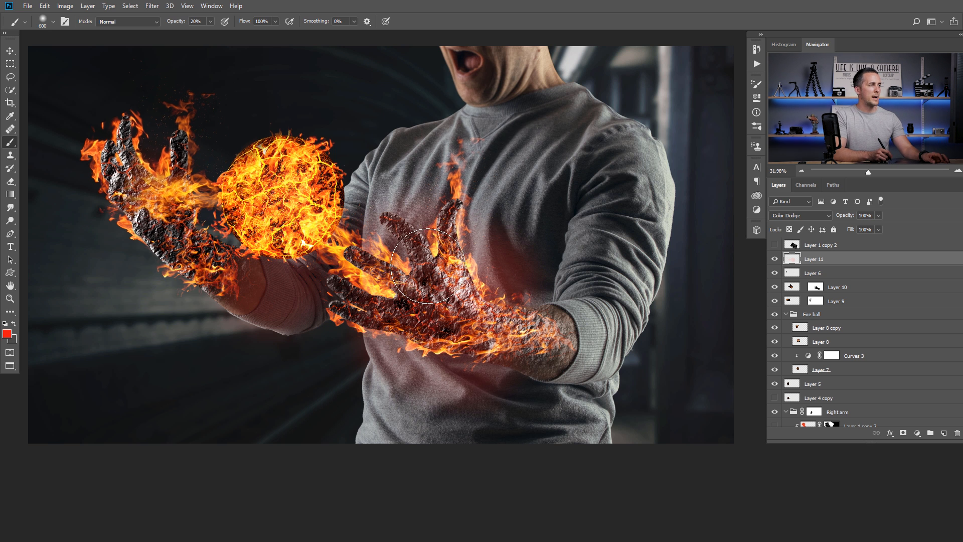
- Dab sampled yellow glow on the sleeve, shirt and fingers, then orange over neck and chest
left_click(319, 219, "alt")
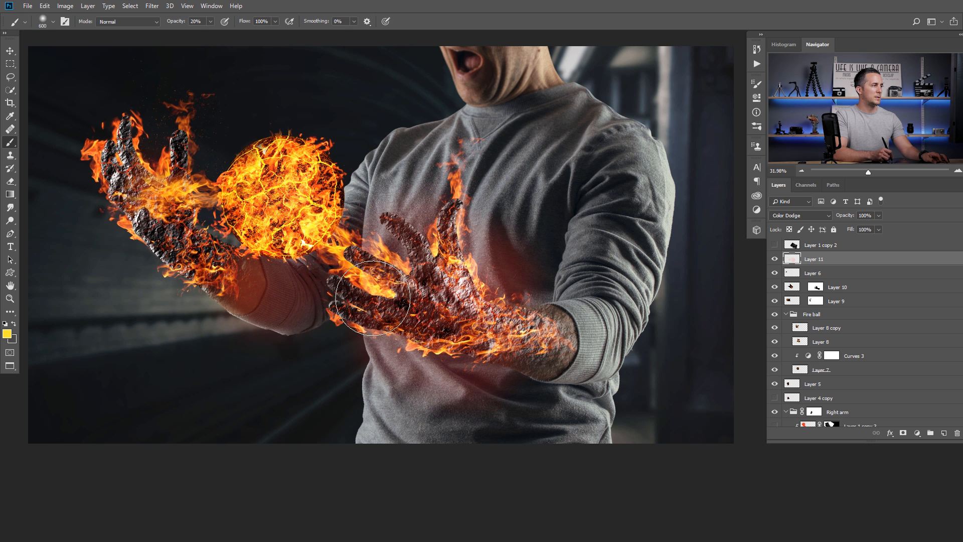
left_click(309, 289)
left_click(426, 353)
left_click(448, 355)
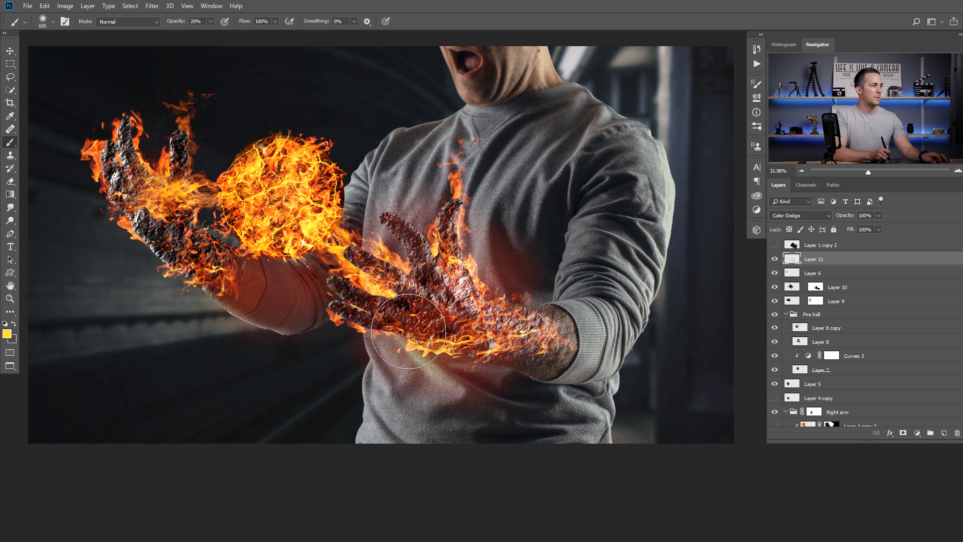
left_click(386, 331)
left_click(412, 253)
left_click(478, 277)
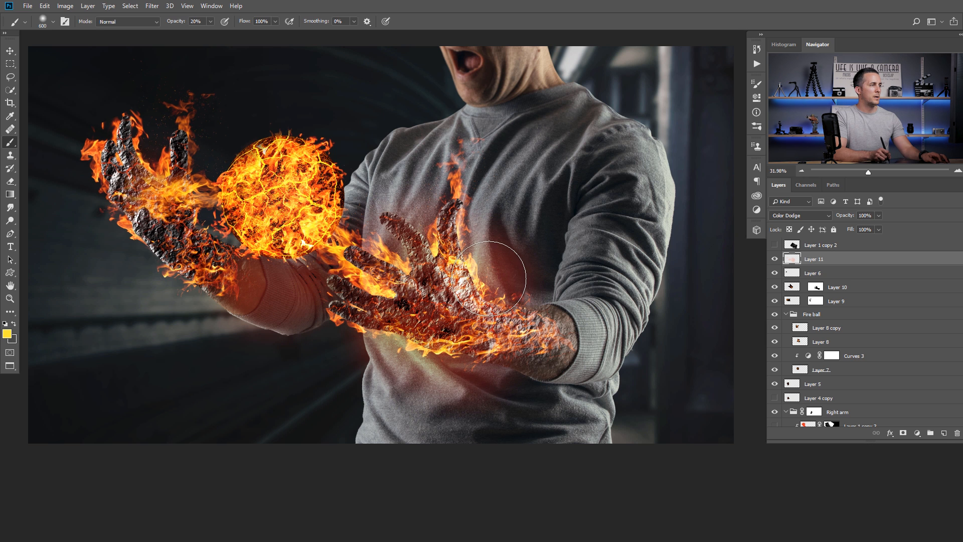
left_click(393, 232)
left_click(176, 229)
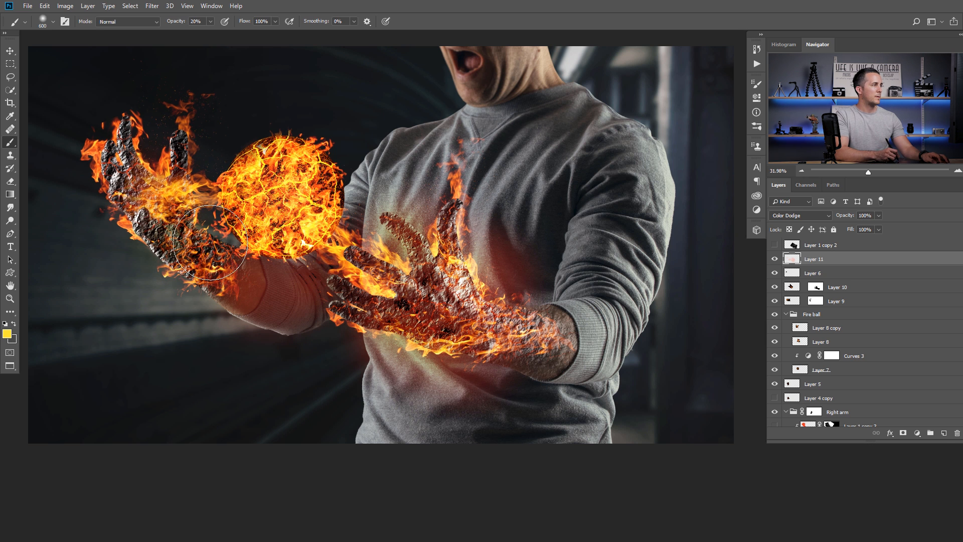
key("ctrl+alt+z")
left_click(262, 231, "alt")
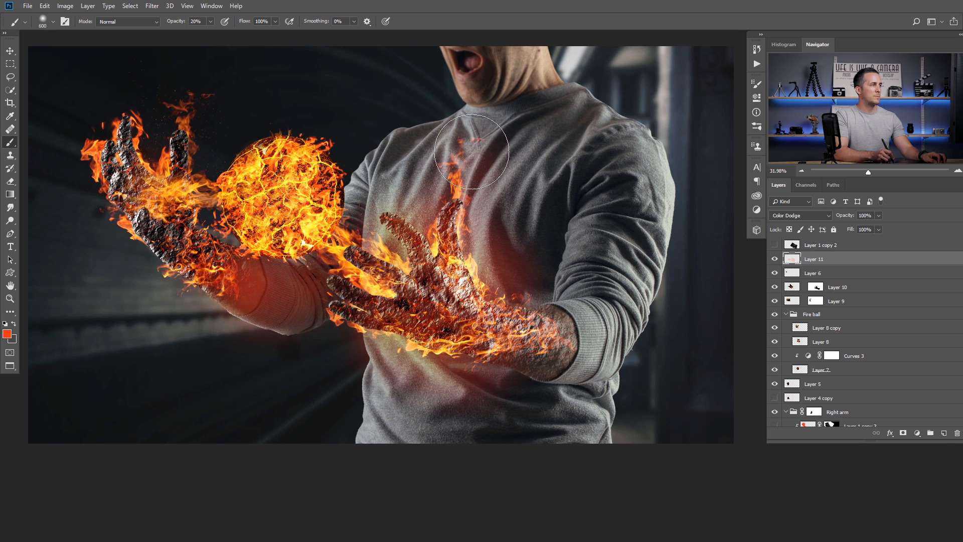
mouse_move(482, 107)
left_mouse_down()
mouse_move(415, 210)
mouse_move(501, 225)
mouse_move(462, 275)
mouse_move(415, 258)
mouse_move(484, 274)
mouse_move(454, 329)
mouse_move(398, 352)
mouse_move(448, 358)
mouse_move(459, 326)
mouse_move(487, 295)
mouse_move(401, 247)
left_mouse_up()
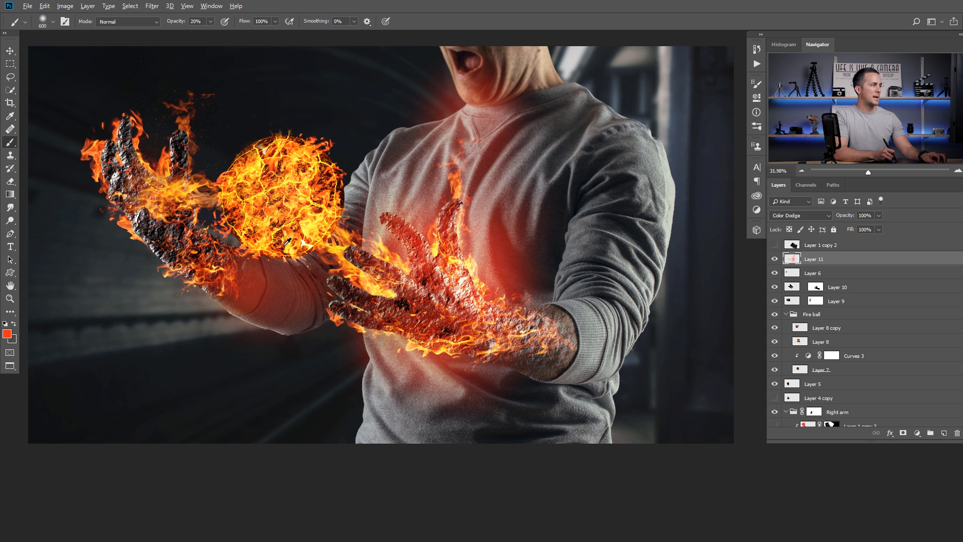
- Drop brush opacity to 10% and sample red from the lower hand for more chest glow
key("1")
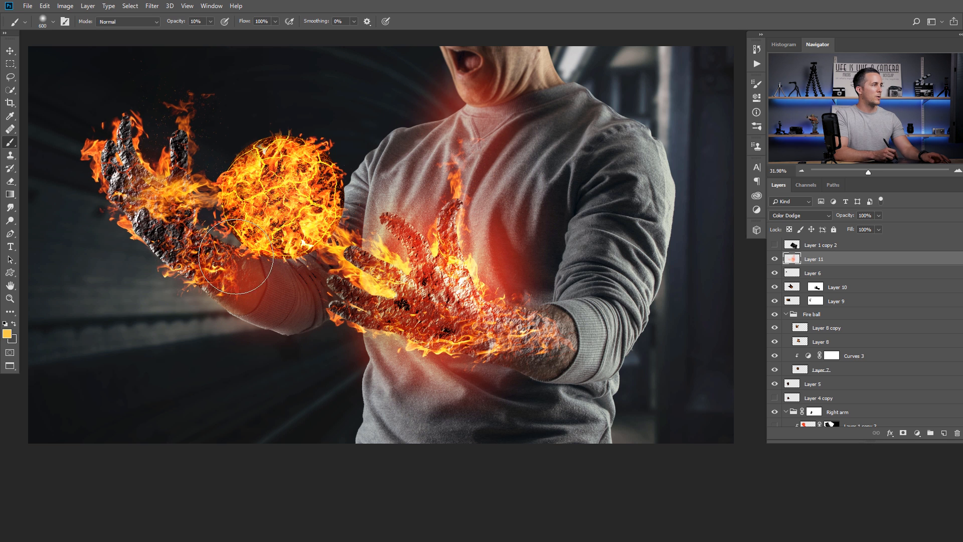
left_click(419, 246, "alt")
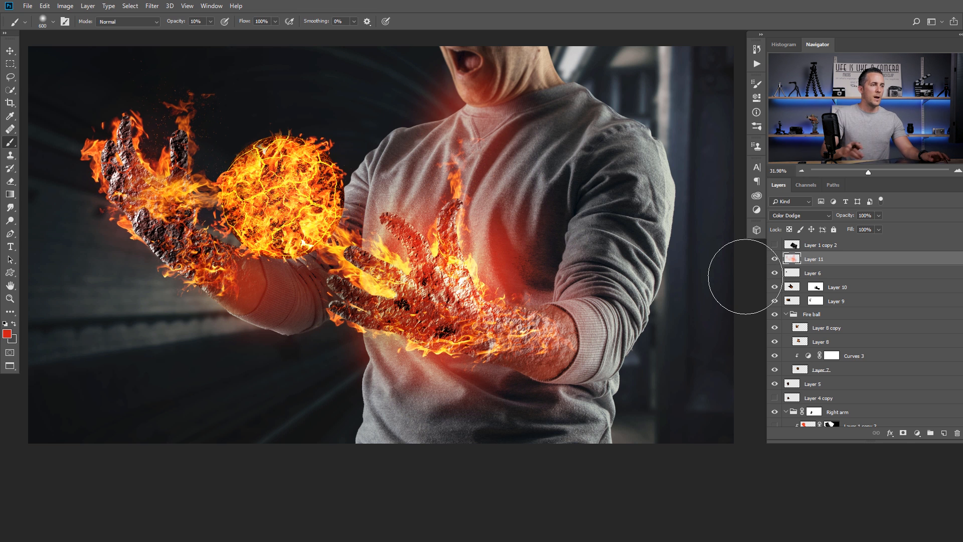
- Clear the glow from the right arm selection, then mask Layer 11 to trim the chest glow
scroll(813, 342, "down", 5)
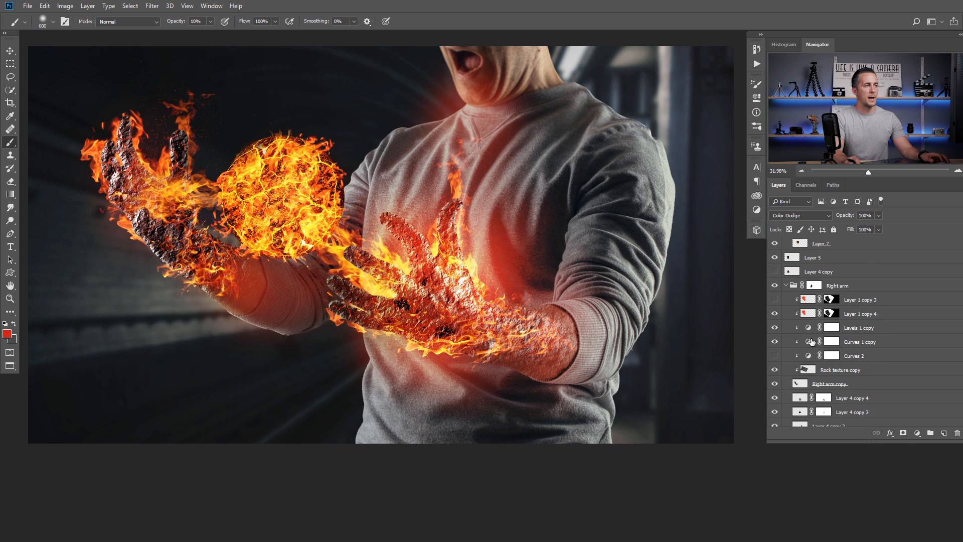
scroll(813, 342, "down", 4)
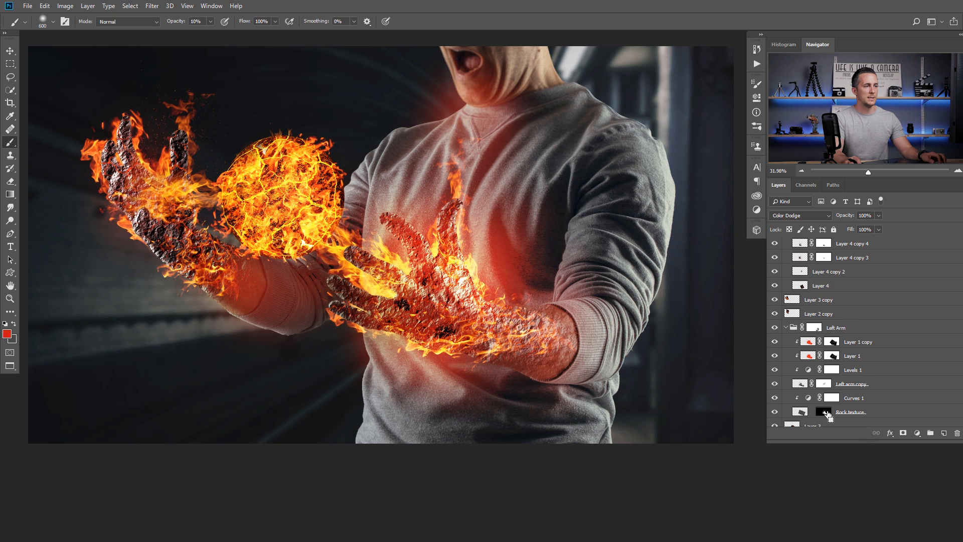
left_click(826, 415, "ctrl")
scroll(820, 391, "up", 5)
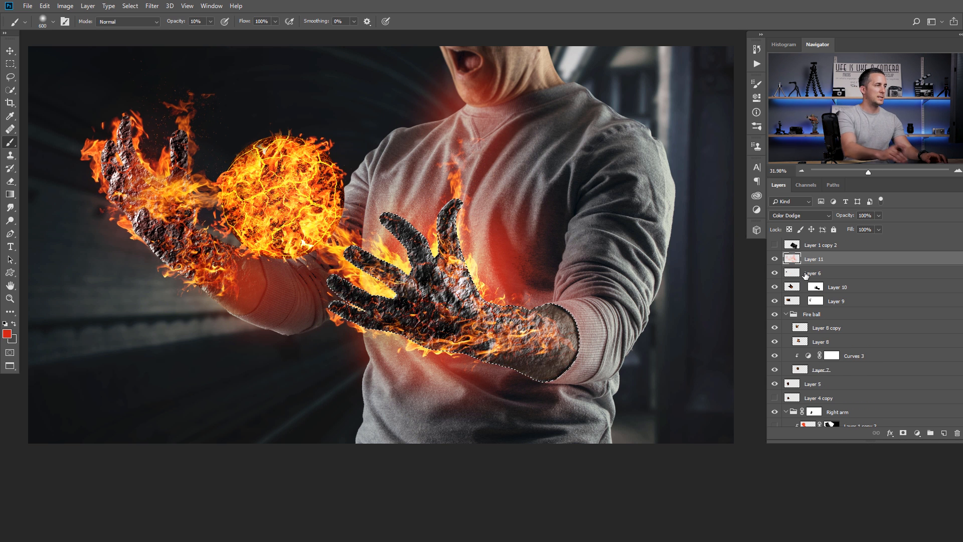
key("ctrl+d")
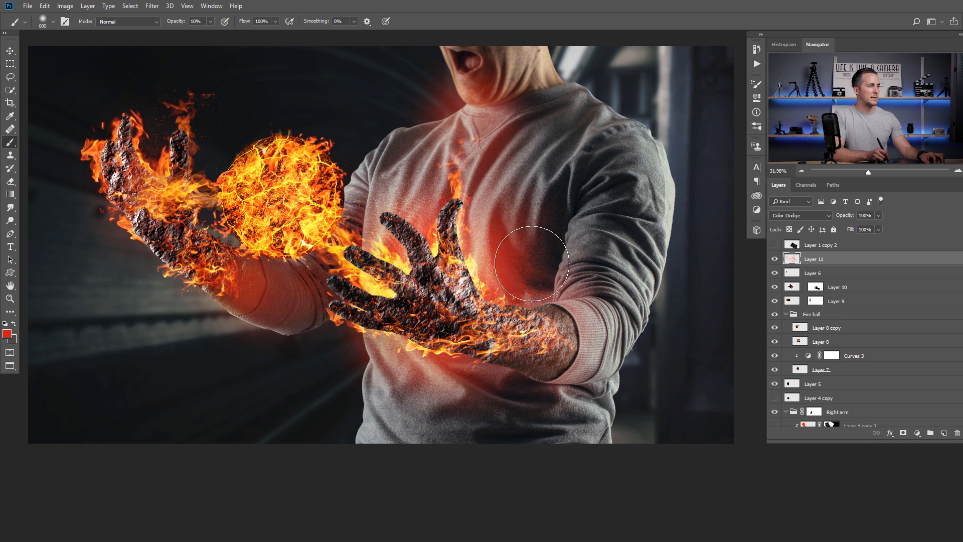
left_click(903, 432)
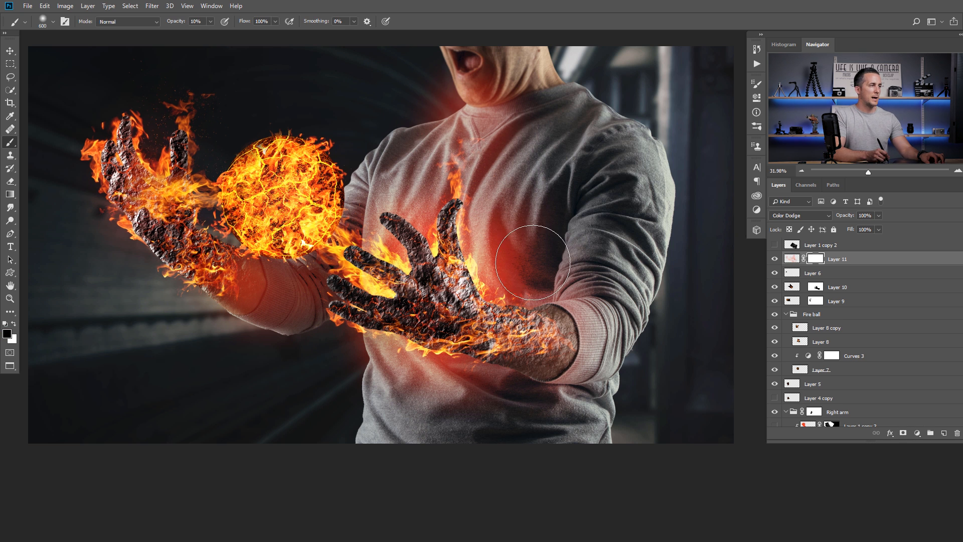
mouse_move(556, 275)
left_mouse_down()
mouse_move(542, 243)
mouse_move(540, 259)
mouse_move(564, 206)
mouse_move(551, 251)
mouse_move(558, 193)
mouse_move(534, 237)
mouse_move(546, 269)
mouse_move(595, 206)
mouse_move(539, 201)
mouse_move(550, 189)
mouse_move(571, 273)
mouse_move(511, 244)
mouse_move(512, 196)
mouse_move(573, 279)
left_mouse_up()
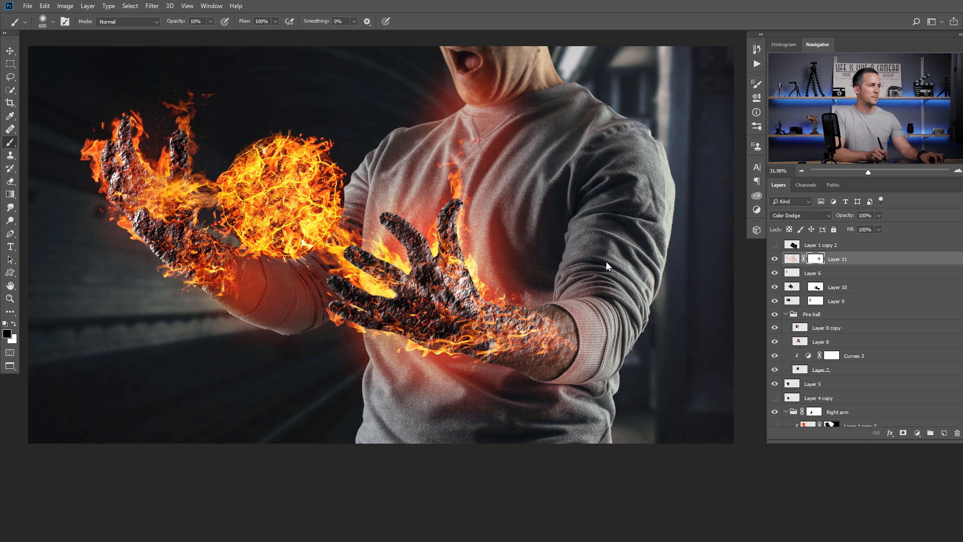
- Paint red glow along the right forearm on Layer 11
key("x")
left_click(791, 258)
mouse_move(557, 335)
left_mouse_down()
mouse_move(536, 356)
mouse_move(398, 347)
left_mouse_up()
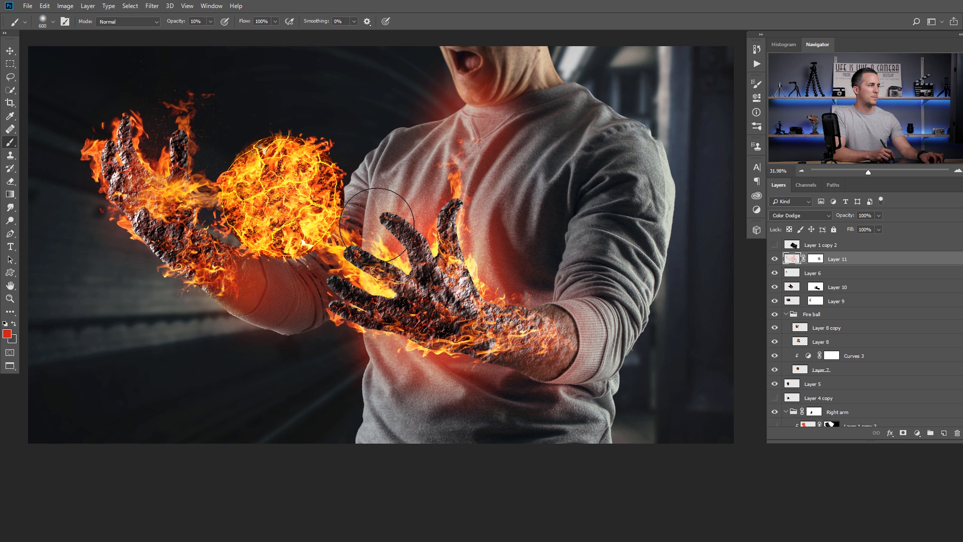
left_click_drag(476, 236, 454, 251)
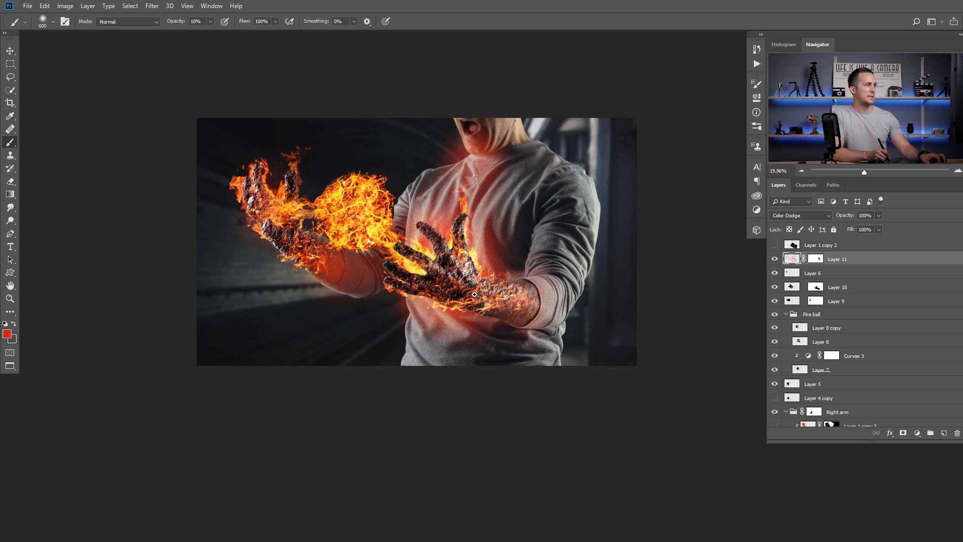
left_click_drag(474, 294, 482, 293)
- Compare the glow on and off, test Overlay before keeping Color Dodge, and add a new layer
left_click(774, 259)
left_click(775, 259)
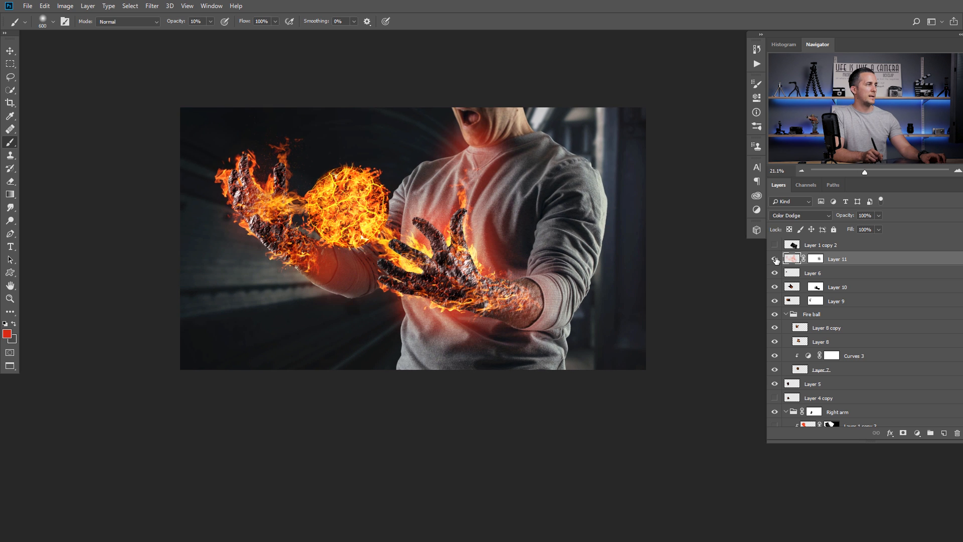
left_click(775, 260)
left_click(775, 260)
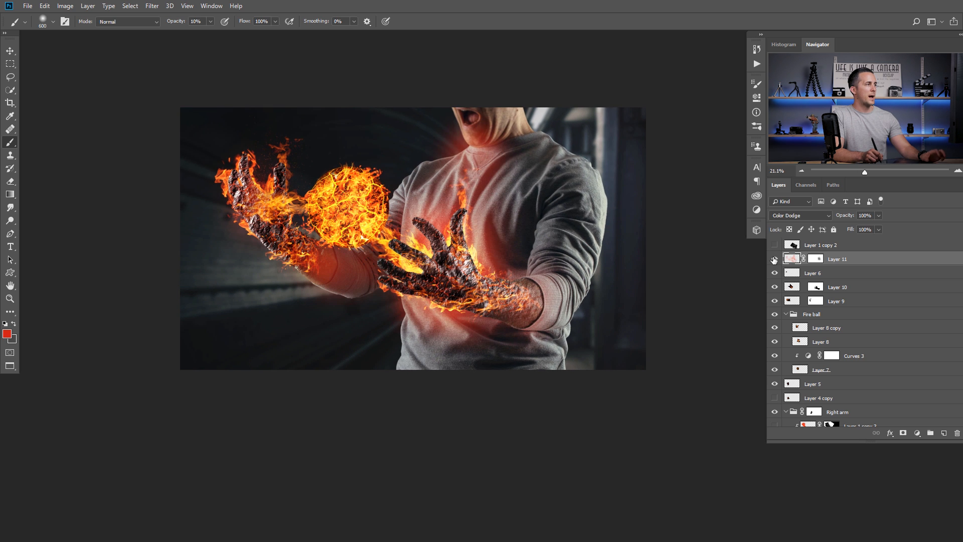
left_click(801, 216)
left_click(793, 340)
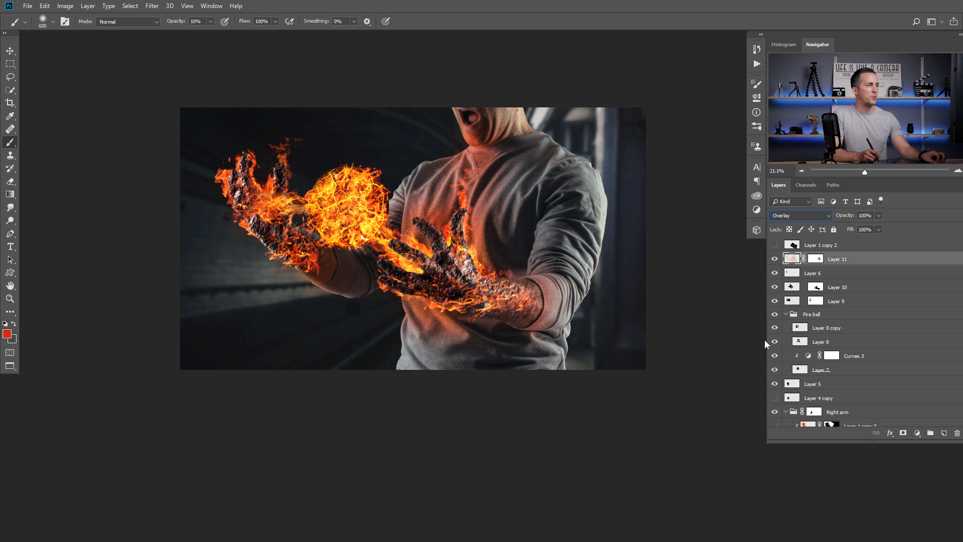
key("ctrl+z")
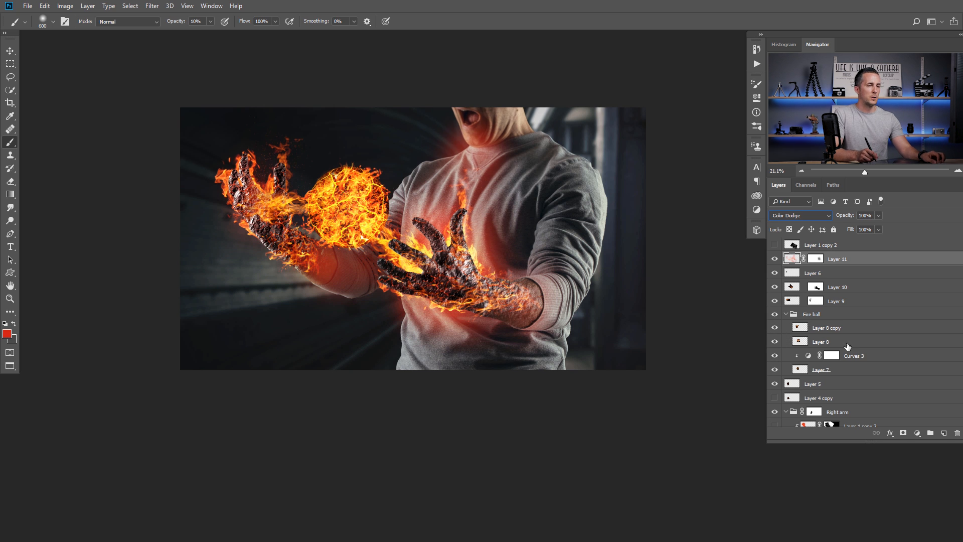
left_click(943, 432)
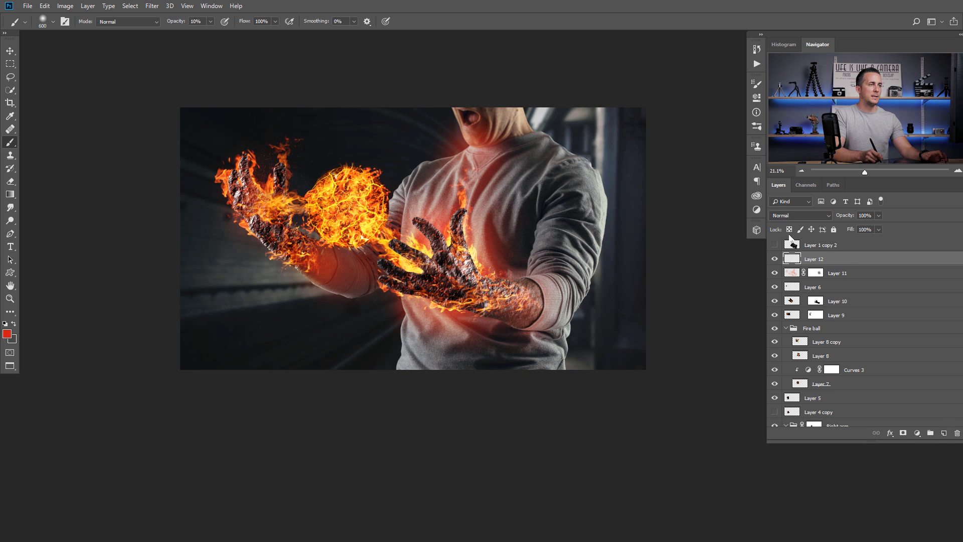
- Set Layer 12 to Soft Light, then stamp all visible layers into a new merged layer
left_click(804, 219)
left_click(792, 335)
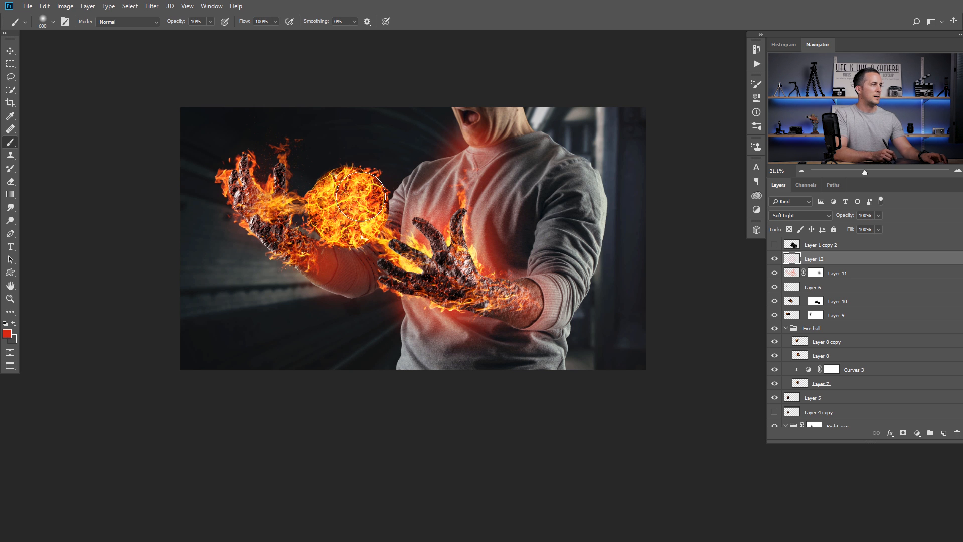
left_click_drag(461, 245, 435, 275)
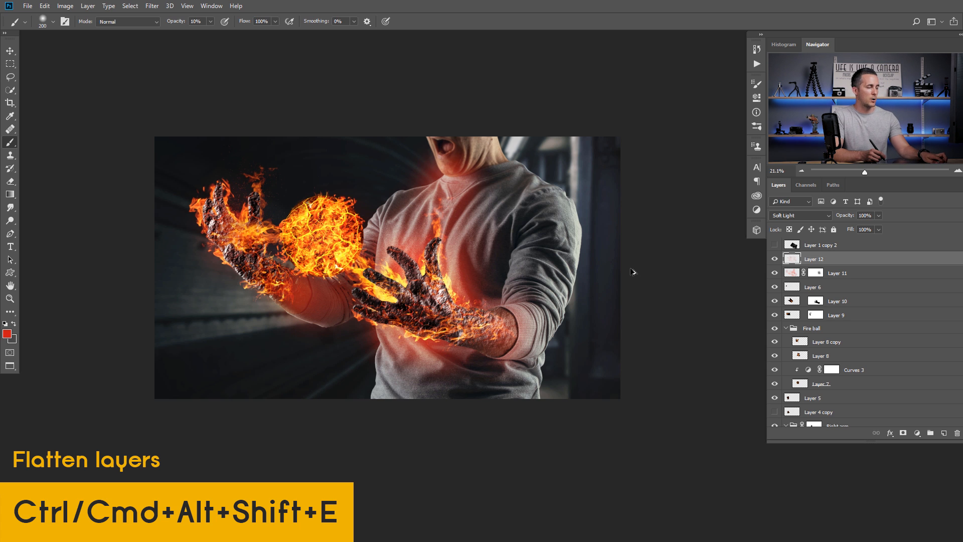
key("ctrl+alt+shift+e")
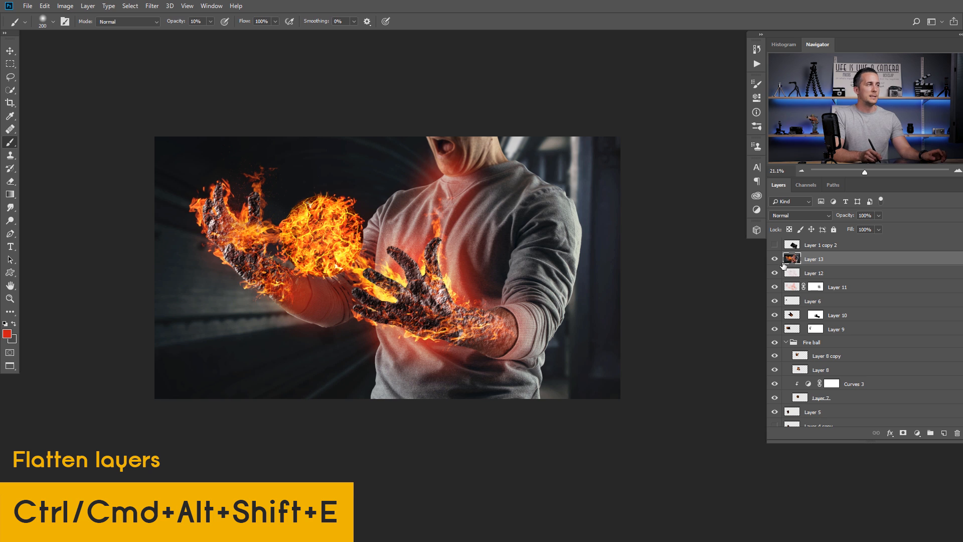
- On stamped Layer 13, apply Camera Raw with Contrast +16, Shadows +12, Blacks -12, Clarity +13, Dehaze +9
left_click(152, 6)
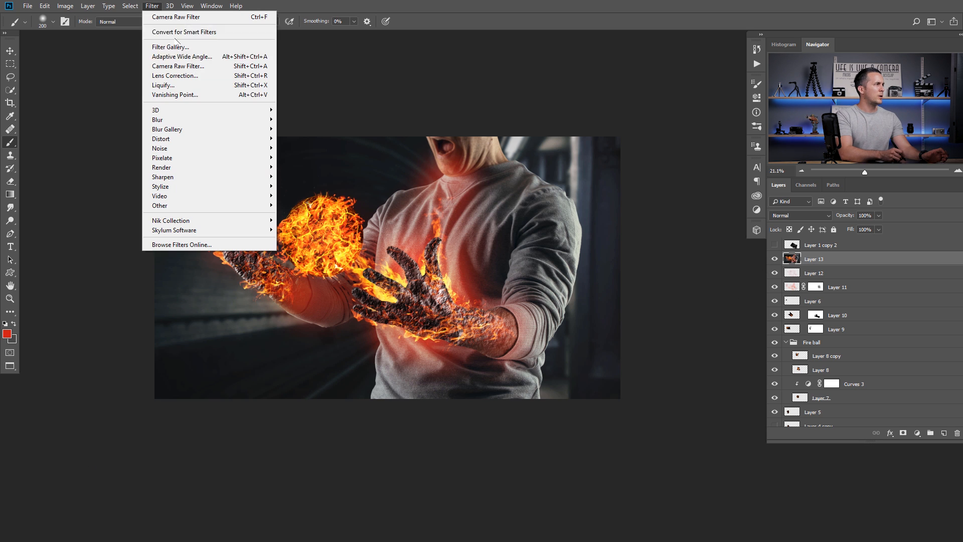
left_click(203, 66)
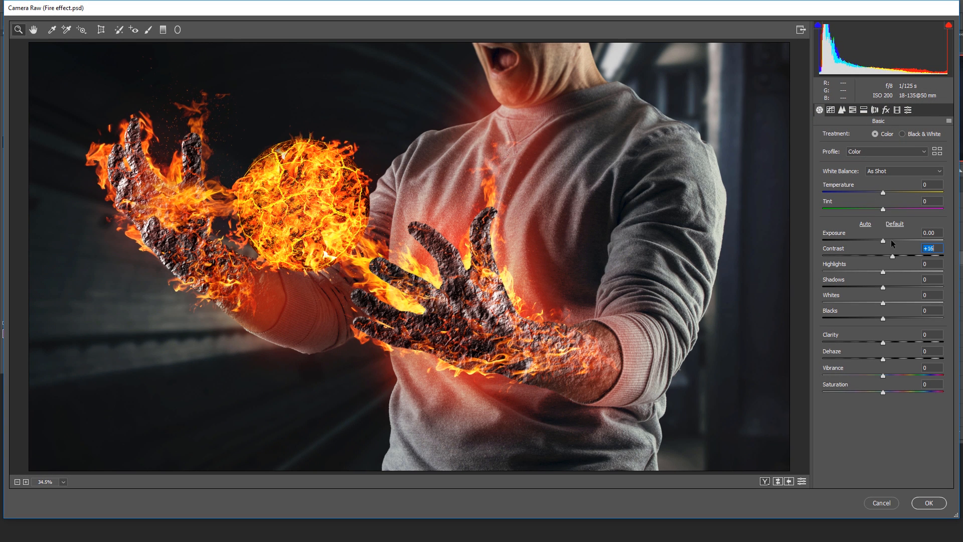
left_click_drag(883, 287, 894, 341)
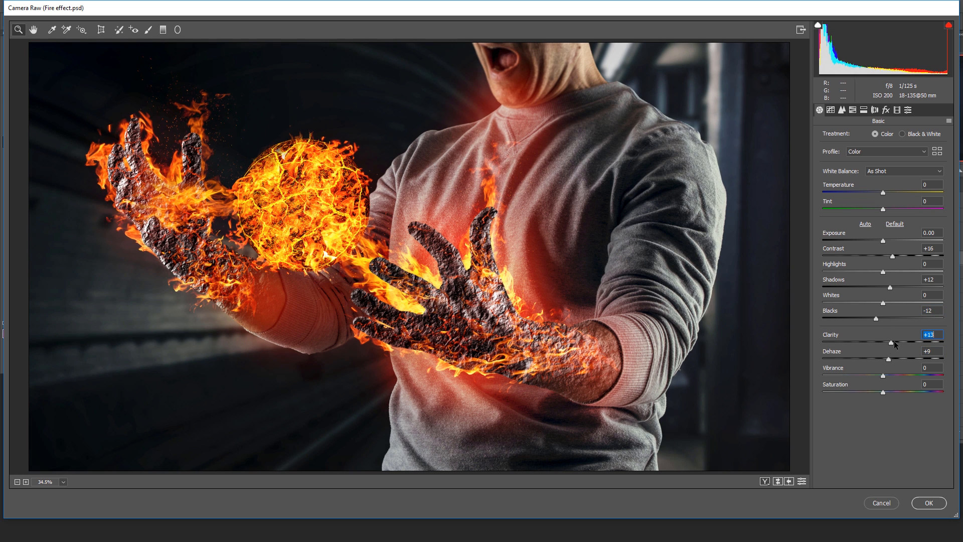
- Split-tone with shadows hue 210, saturation 18 and highlights hue 38, saturation 15
left_click(862, 110)
left_click(900, 227)
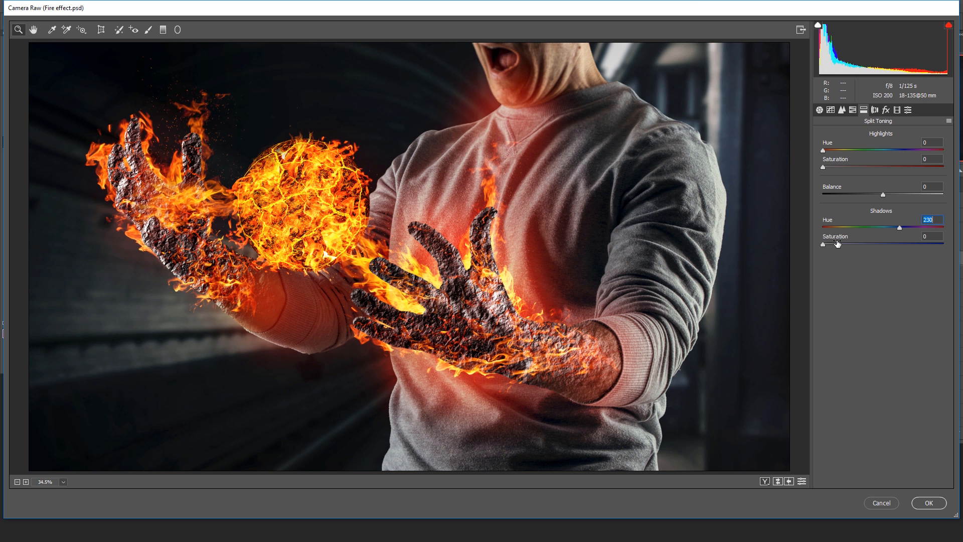
left_click_drag(823, 244, 892, 230)
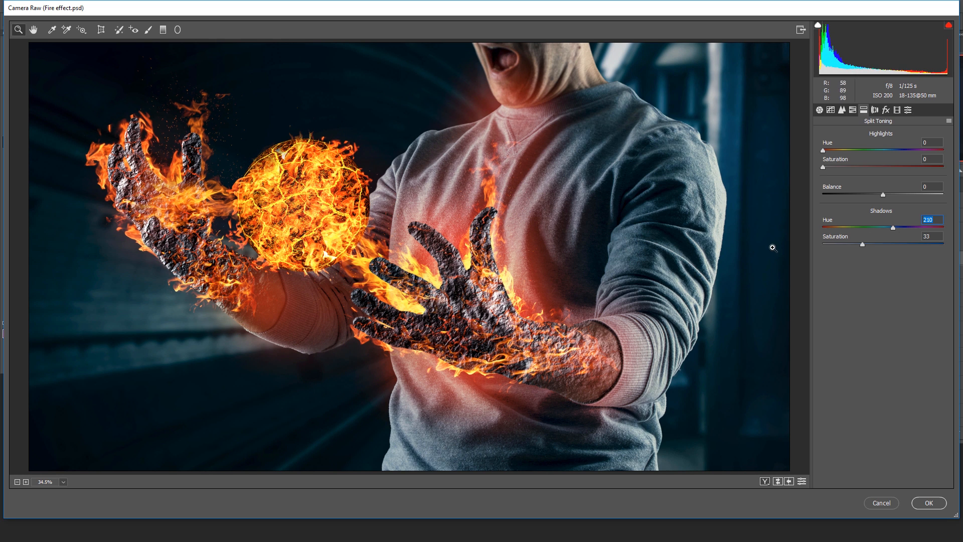
left_click_drag(861, 244, 853, 244)
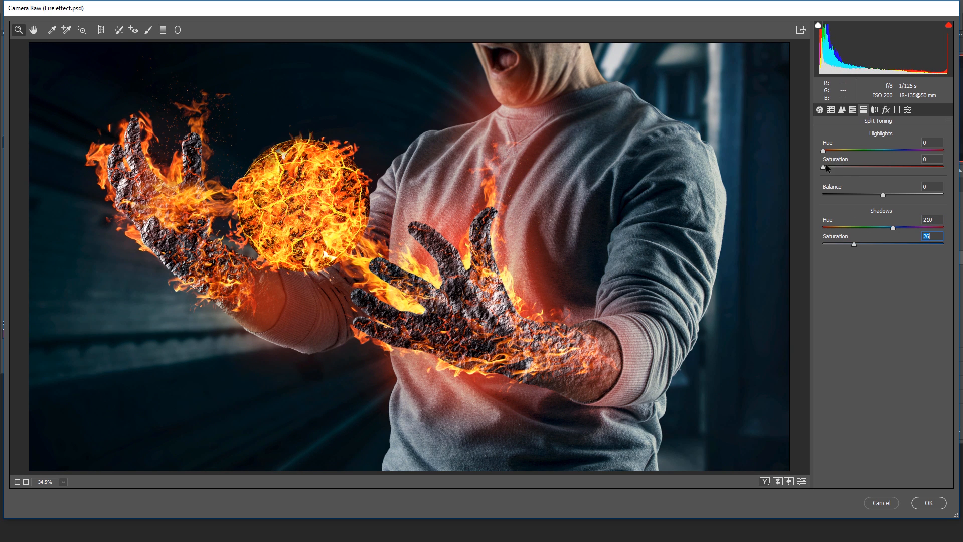
left_click_drag(827, 150, 839, 167)
left_click_drag(853, 242, 844, 242)
type("18")
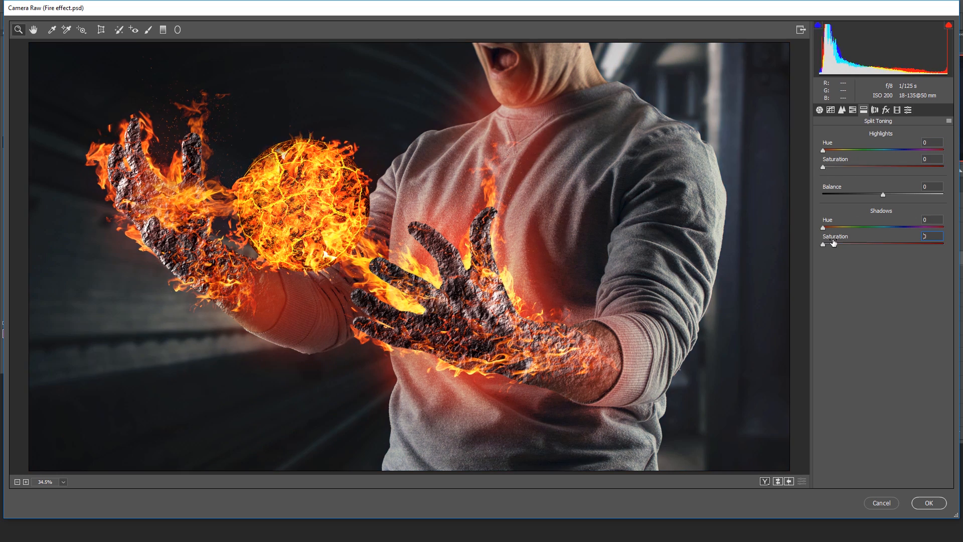
- Add a -14 post-crop vignette with feather 60
left_click(886, 109)
left_click_drag(882, 240, 873, 240)
left_click_drag(883, 290, 894, 289)
left_click(896, 110)
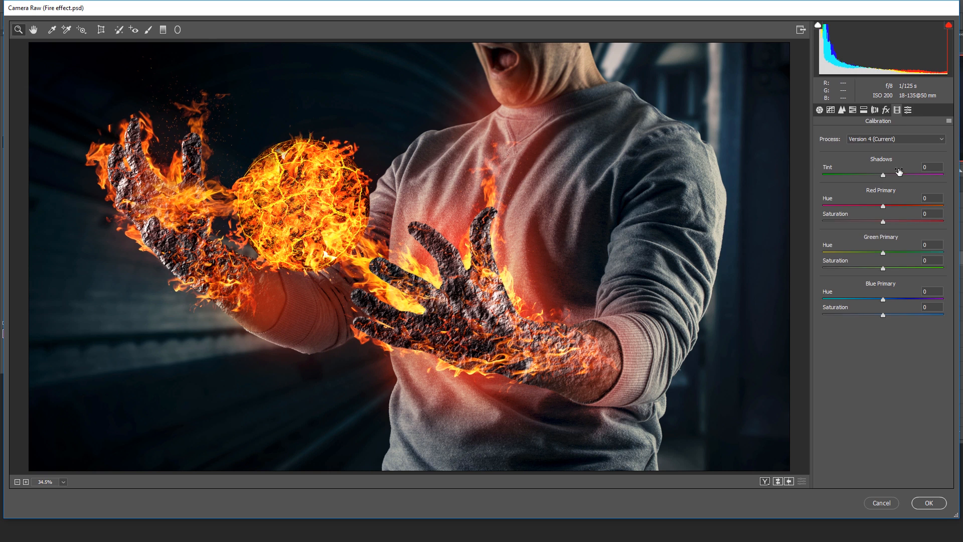
- Calibrate: boost red primary saturation, green saturation -39, blue saturation +28, blue hue +60
left_click_drag(883, 219, 894, 223)
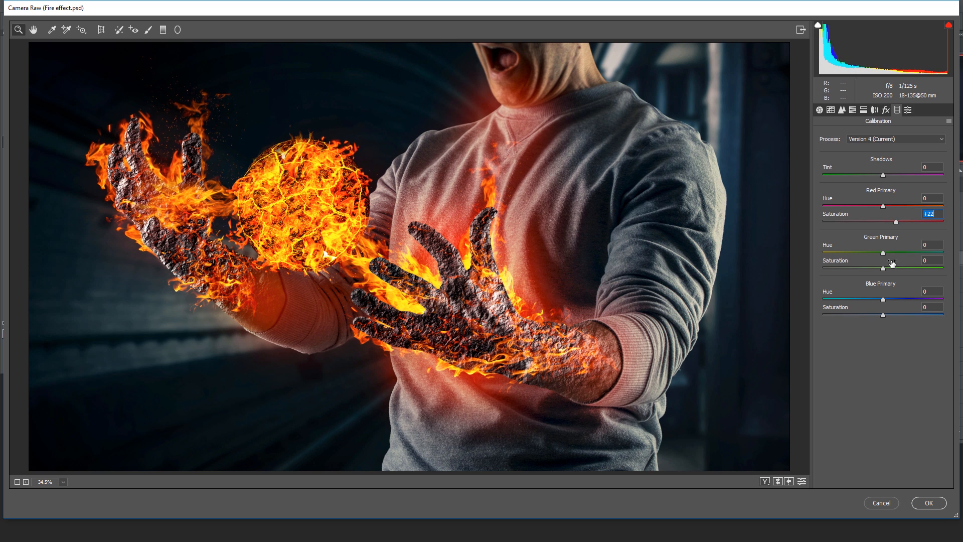
mouse_move(881, 267)
left_mouse_down()
mouse_move(814, 266)
mouse_move(872, 268)
left_mouse_up()
mouse_move(883, 315)
left_mouse_down()
mouse_move(899, 316)
mouse_move(892, 311)
left_mouse_up()
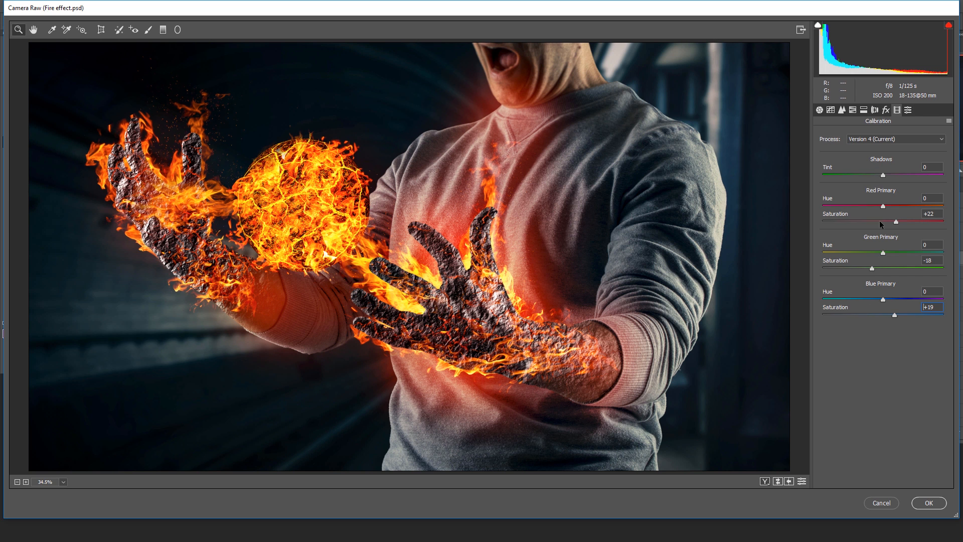
mouse_move(884, 299)
left_mouse_down()
mouse_move(863, 299)
mouse_move(918, 304)
mouse_move(880, 307)
left_mouse_up()
- Sharpen the image to amount 78 with a tighter radius
left_click(841, 110)
left_click_drag(838, 149, 834, 170)
left_click_drag(886, 150, 882, 151)
- Deepen Blacks to -13 and lower Highlights to -3 in the Basic panel
left_click(820, 110)
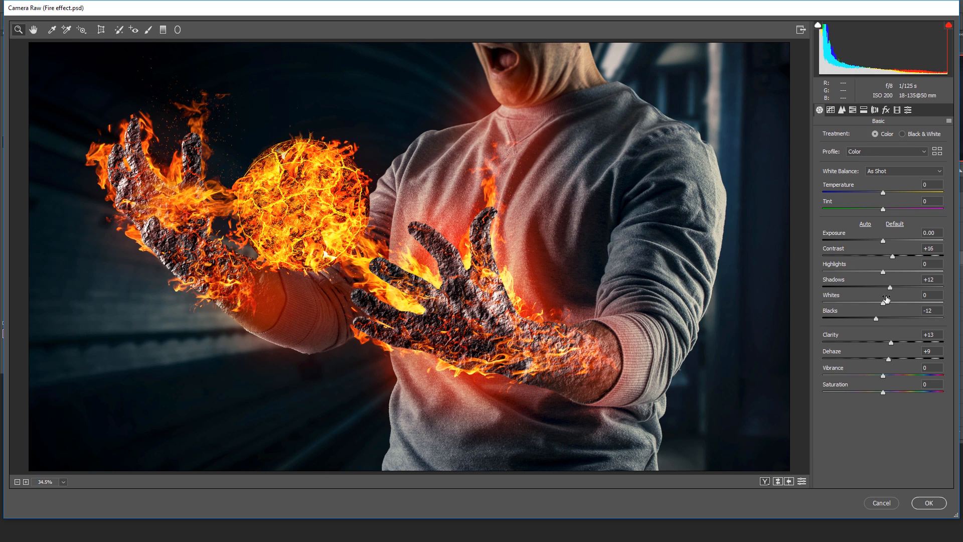
left_click_drag(876, 317, 874, 317)
mouse_move(883, 271)
left_mouse_down()
mouse_move(865, 270)
mouse_move(886, 274)
mouse_move(873, 277)
left_mouse_up()
- Apply the Camera Raw edits and toggle Layer 13 to compare before and after
left_click(928, 502)
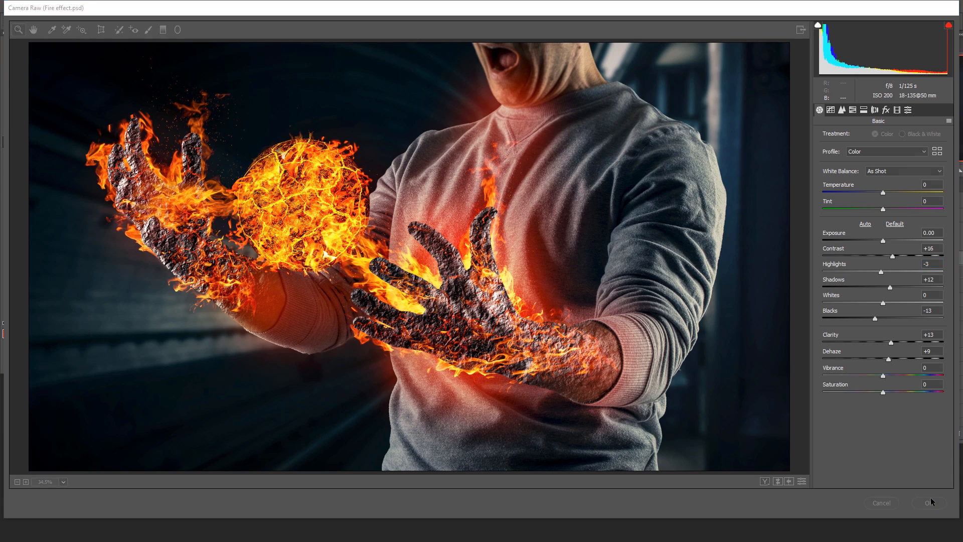
left_click(775, 259)
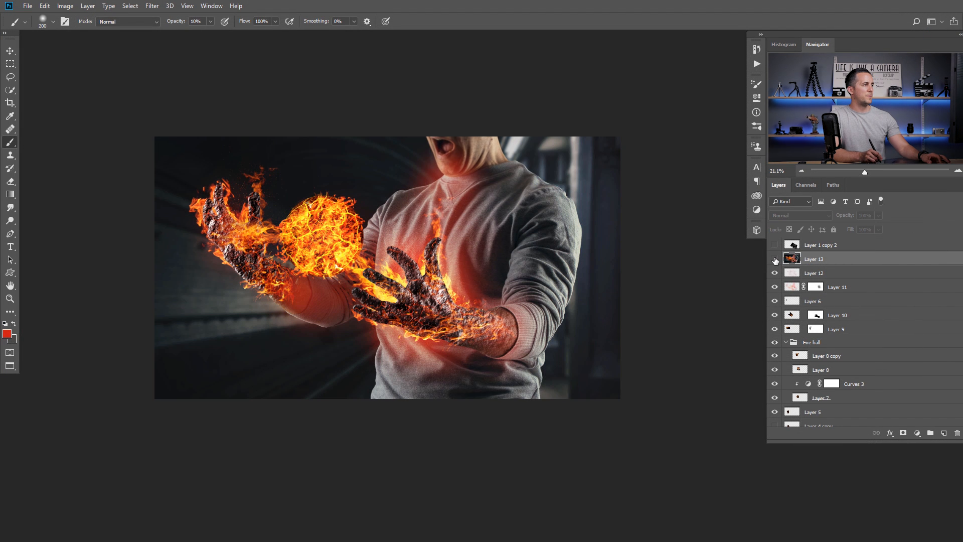
left_click(774, 258)
left_click(774, 259)
left_click(774, 259)
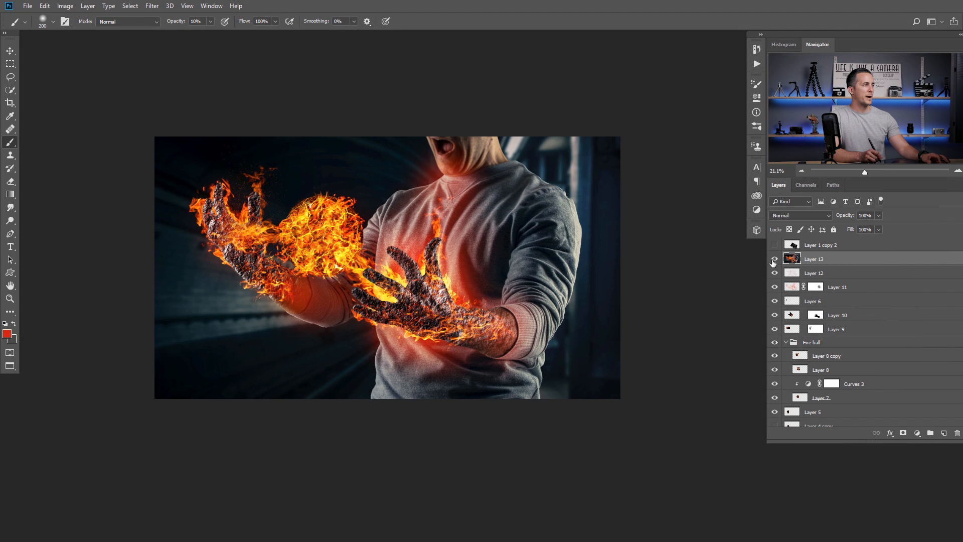